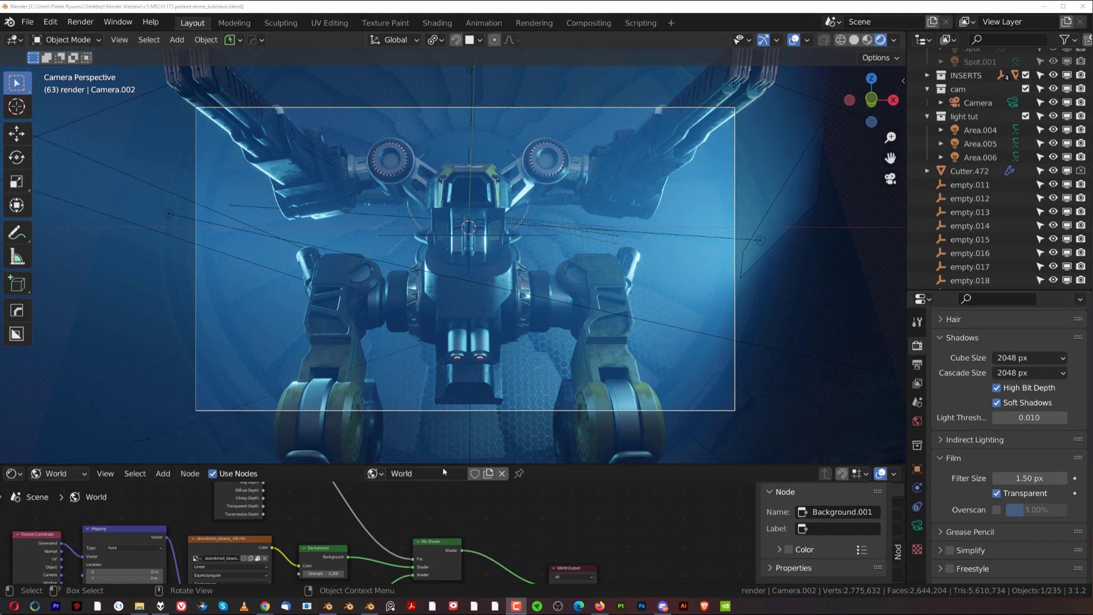
- Enlarge the world node editor and set the strength of the Background node fed by the HDR image to 1
drag(443, 465, 442, 290)
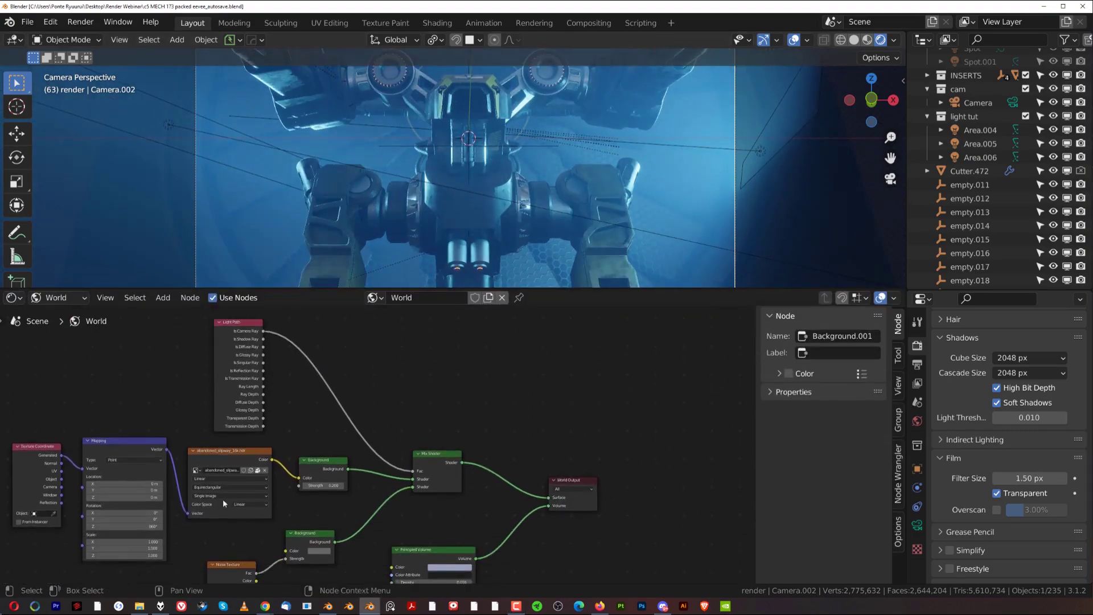
scroll(224, 496, up, 7)
middle_drag(201, 508, 252, 489)
scroll(252, 489, up, 4)
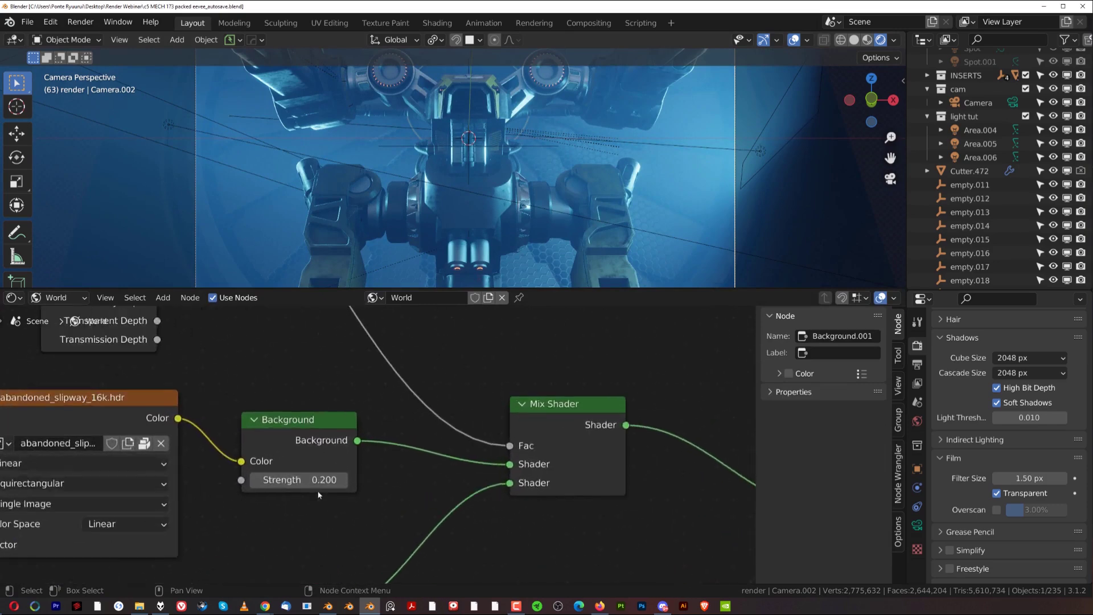
click(317, 488)
text(1)
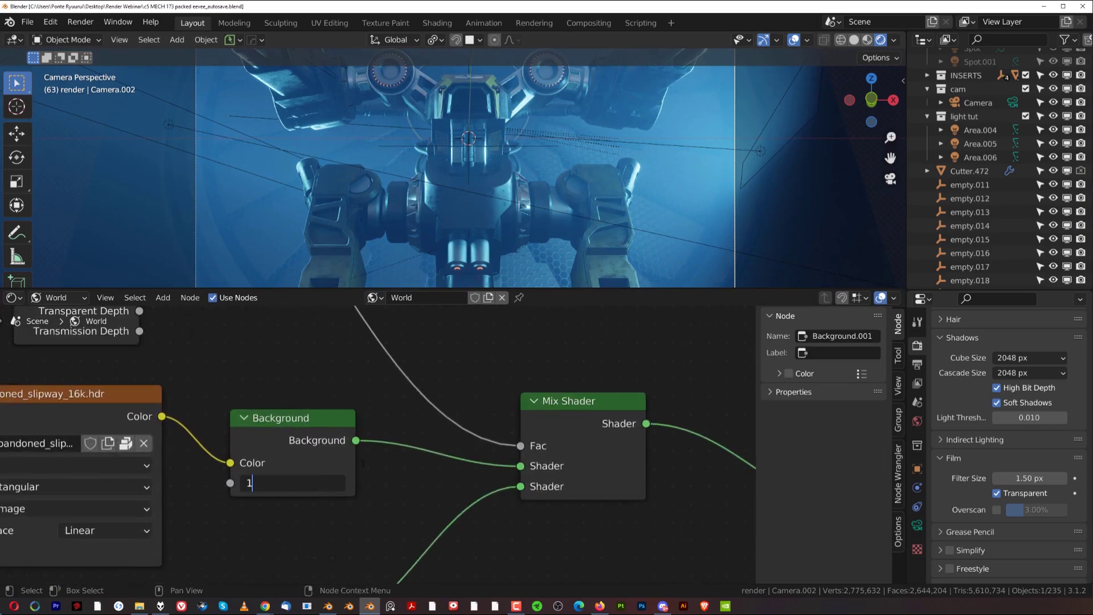
key(Return)
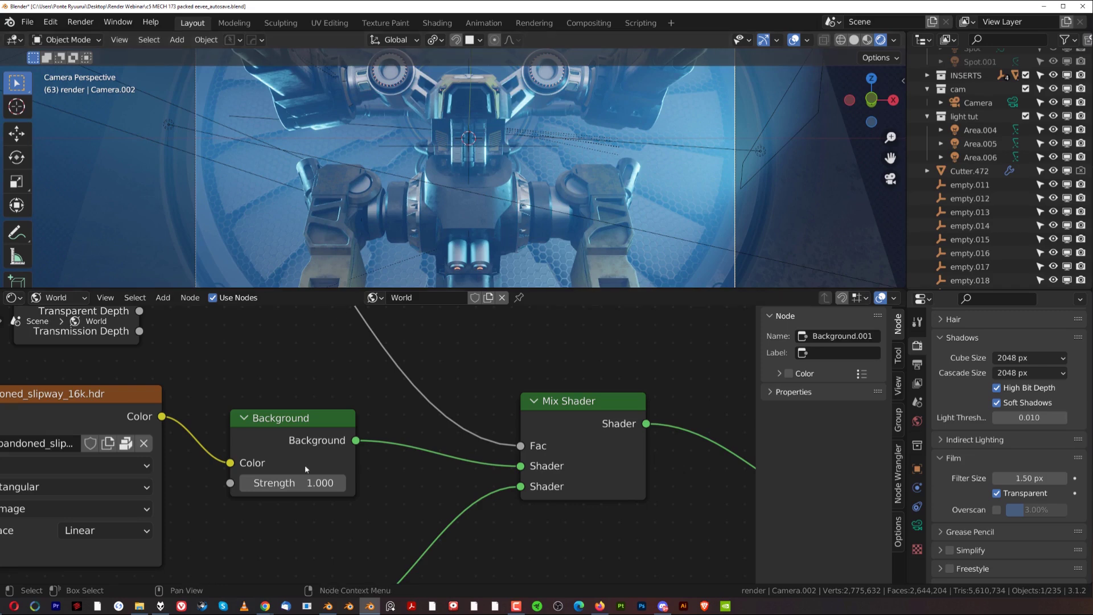
- Set the HDR Background node's strength to 0.2
click(307, 483)
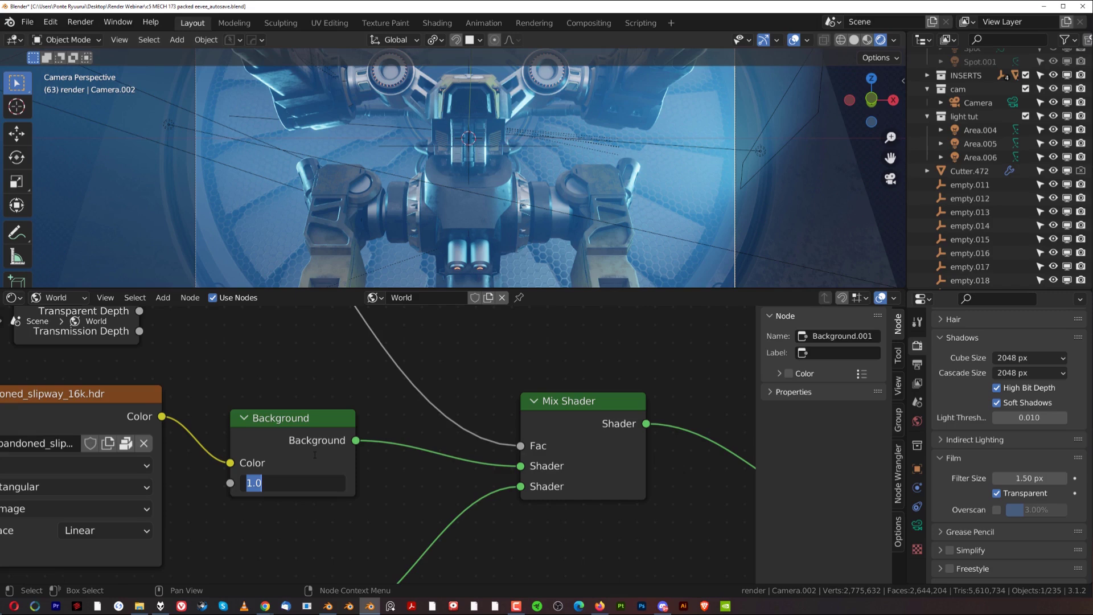
text(0.2)
key(Return)
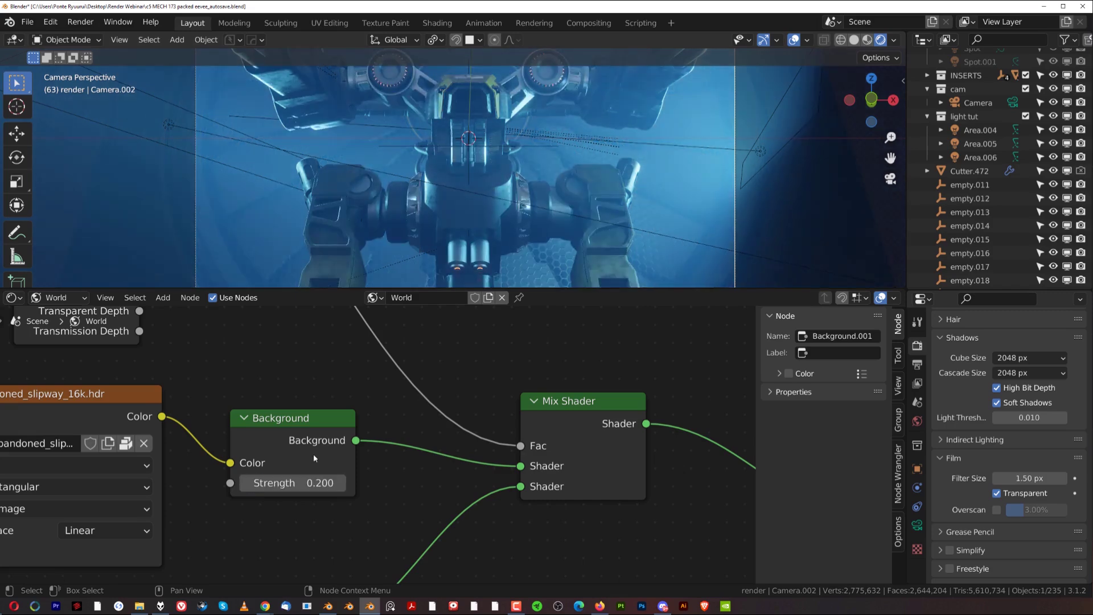
- Hide the light tut collection in the viewport and enlarge the 3D view to inspect the mech without the area lights
click(1053, 116)
scroll(576, 191, down, 2)
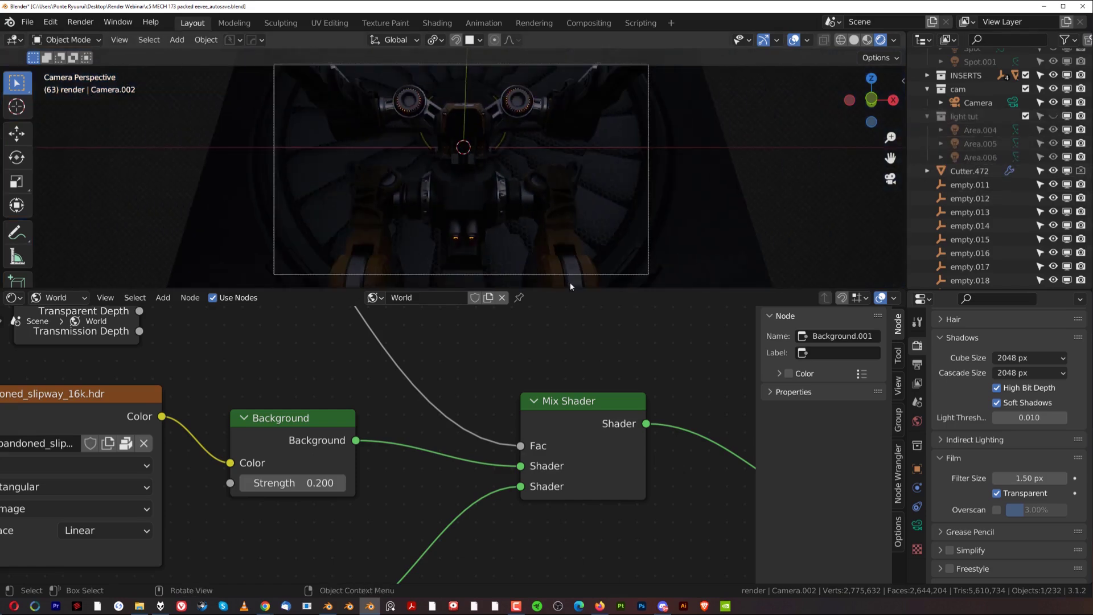
drag(568, 289, 560, 518)
scroll(530, 333, up, 3)
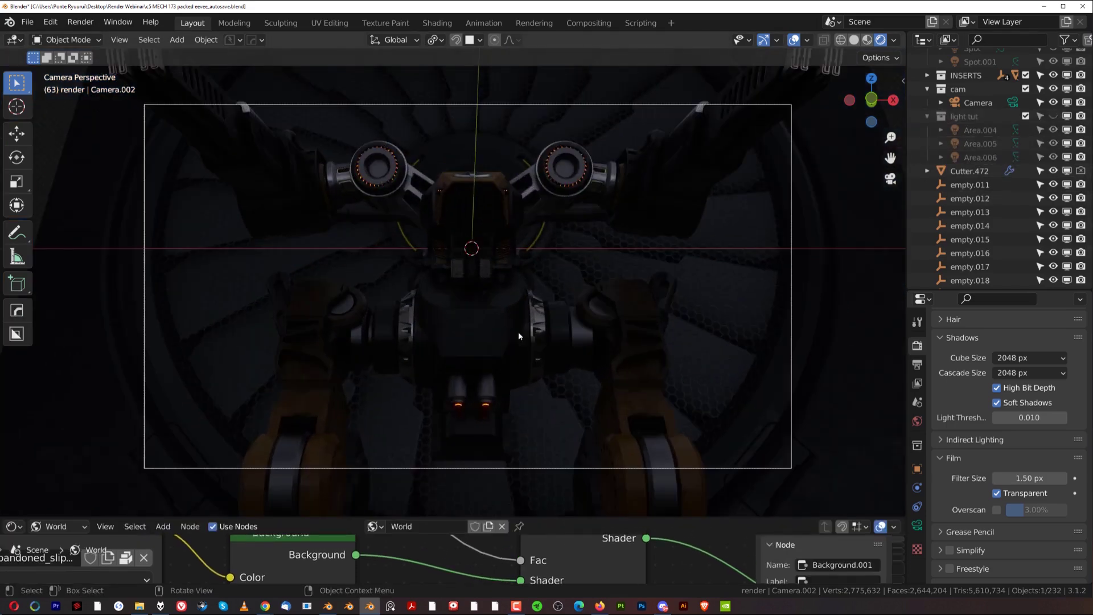
scroll(506, 309, down, 2)
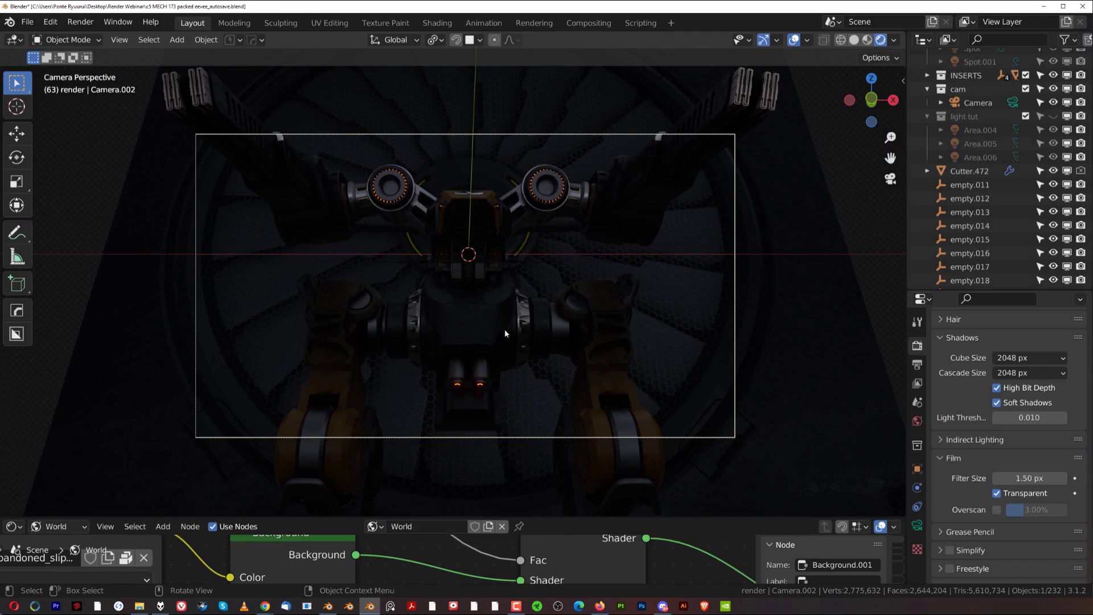
- Make the light tut collection visible again and enlarge the world node editor to show the Principled Volume and World Output nodes
click(1052, 117)
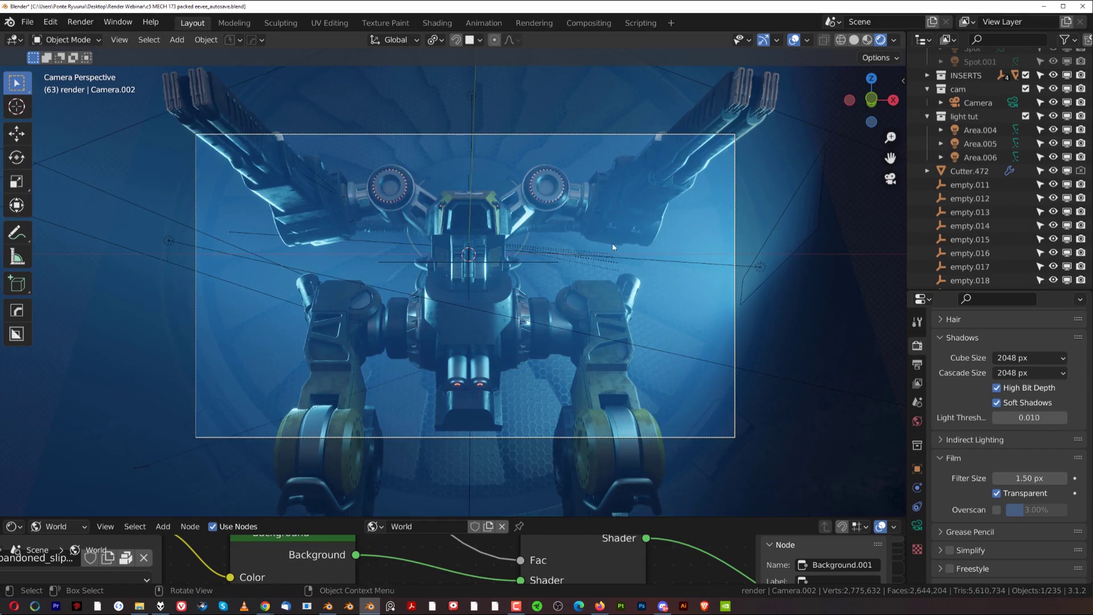
ctrl+middle_drag(480, 235, 549, 236)
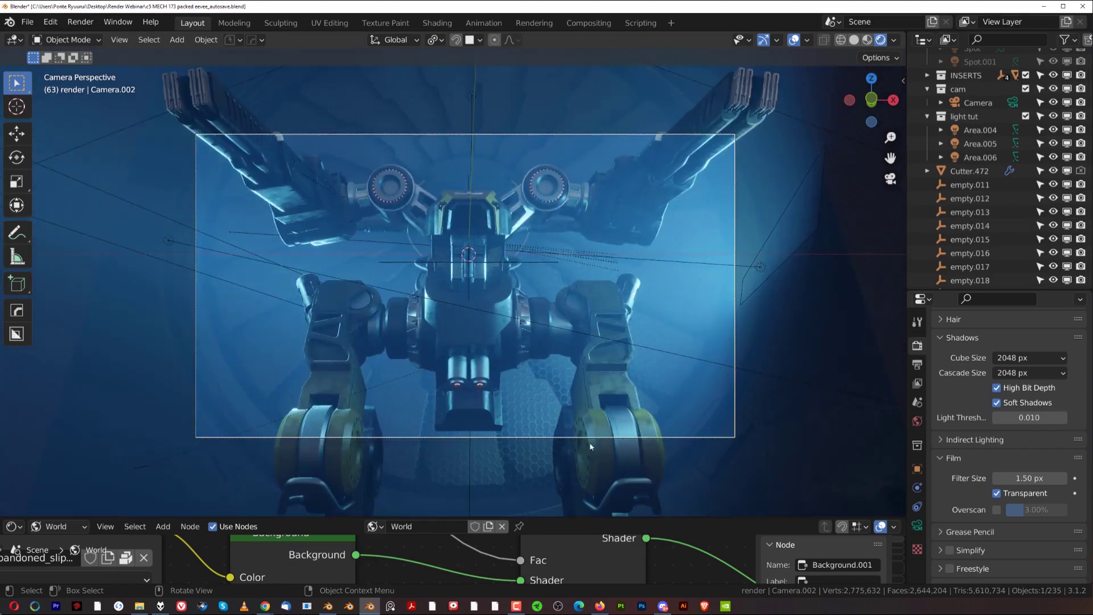
drag(702, 519, 677, 222)
scroll(674, 332, down, 5)
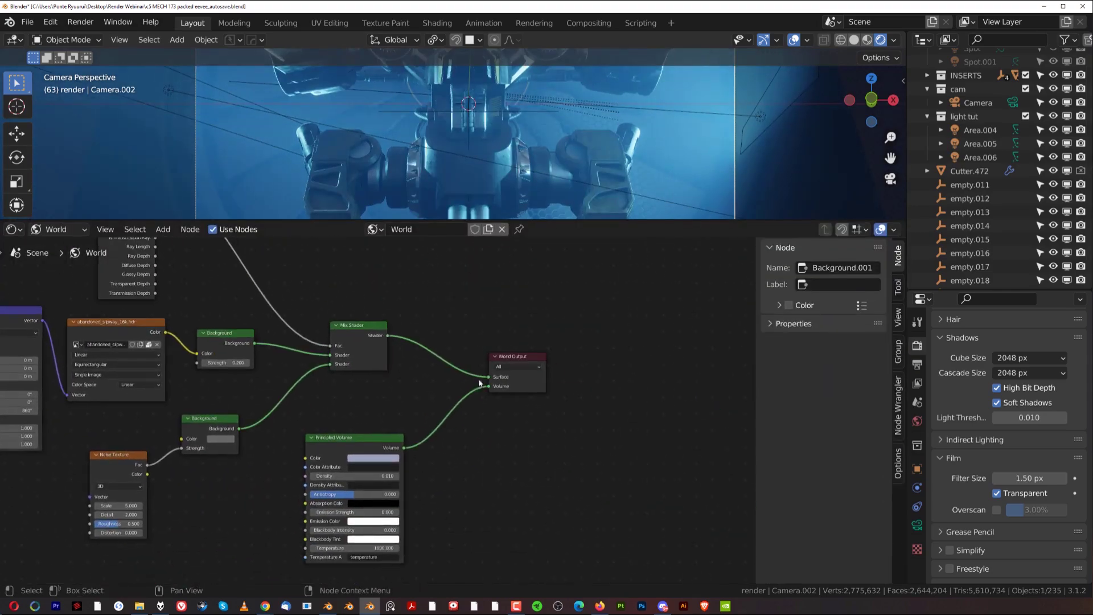
scroll(377, 418, down, 2)
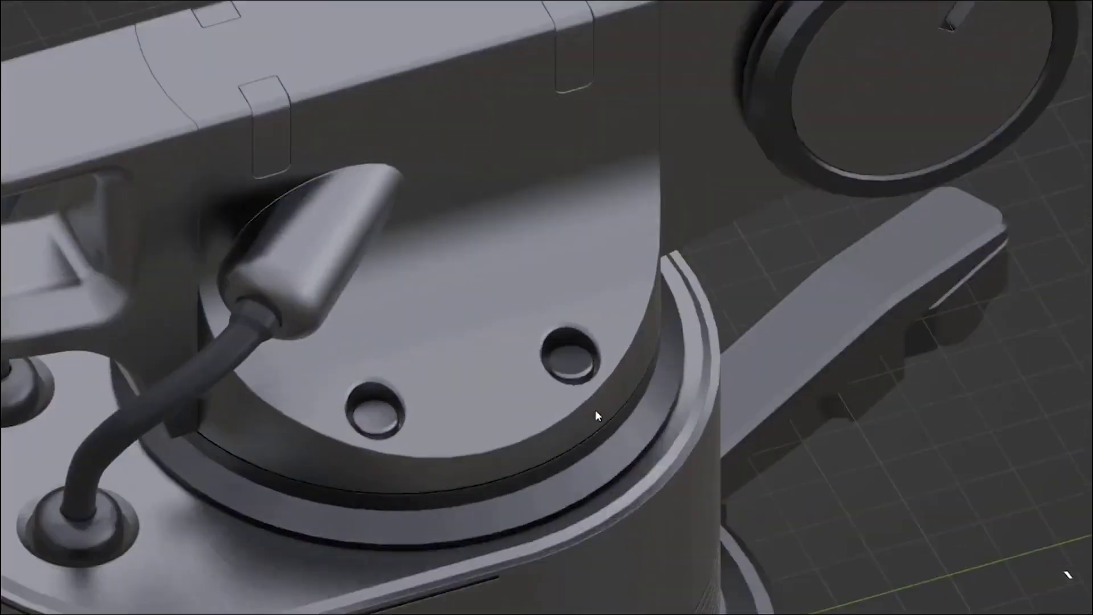
- Give the backdrop plane's material a cyan base colour with hue 0.527 and lower the colour's saturation
key(Tab)
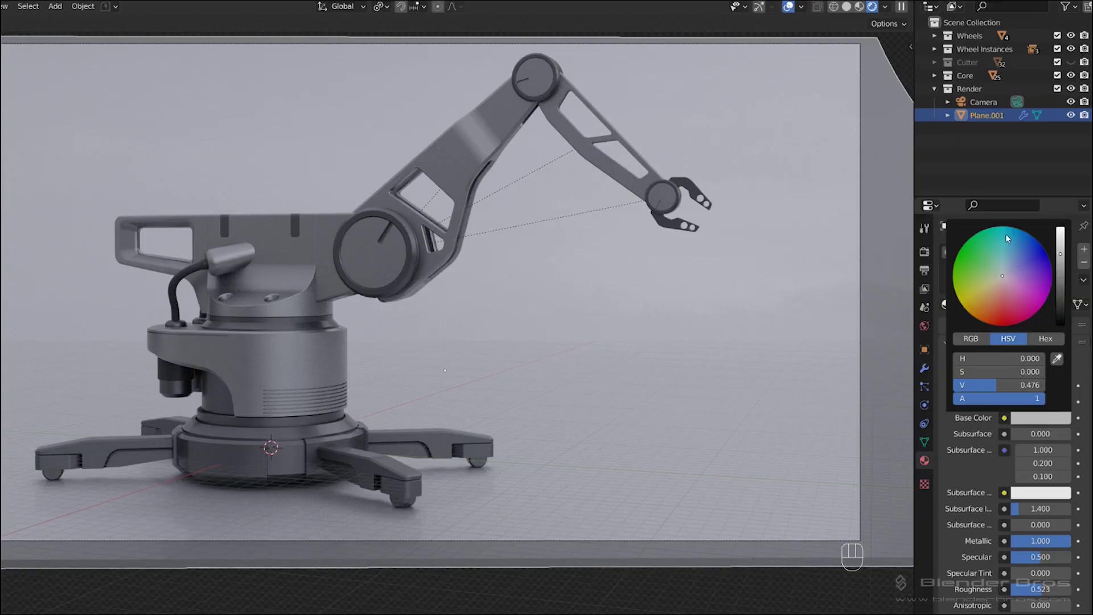
click(1006, 233)
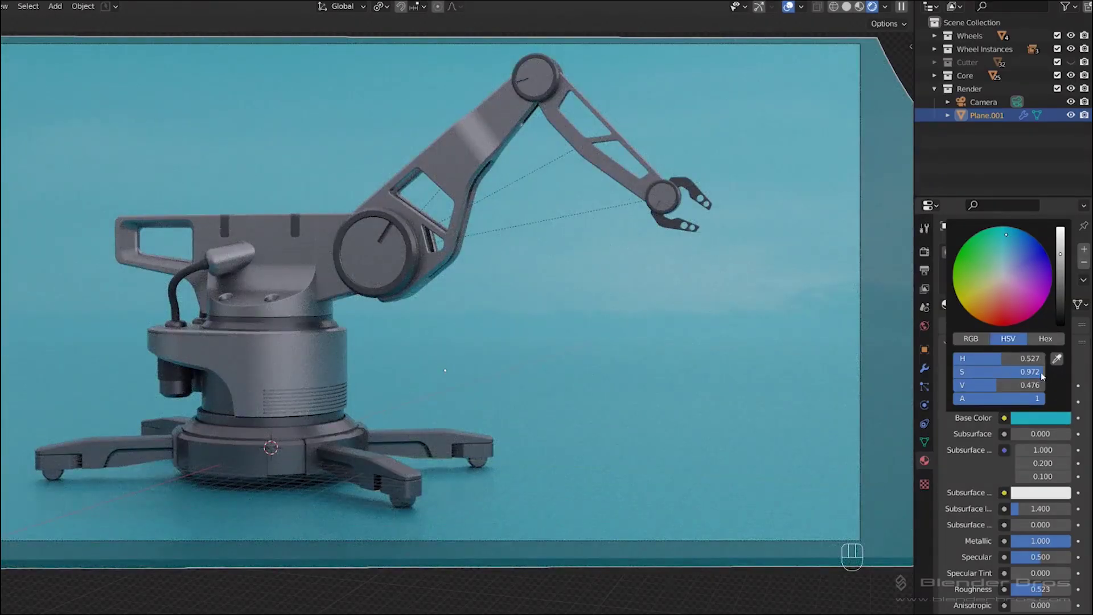
drag(1042, 375, 997, 375)
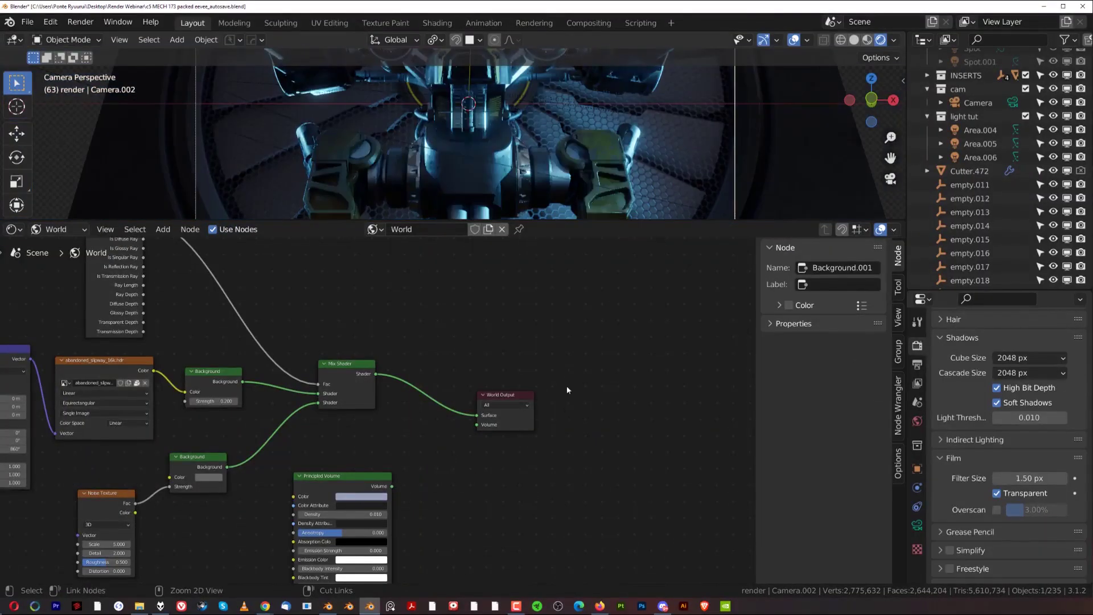
- Inspect the mech without volumetrics, and reconnect the Principled Volume node's output to the World Output's Volume input
drag(596, 221, 592, 495)
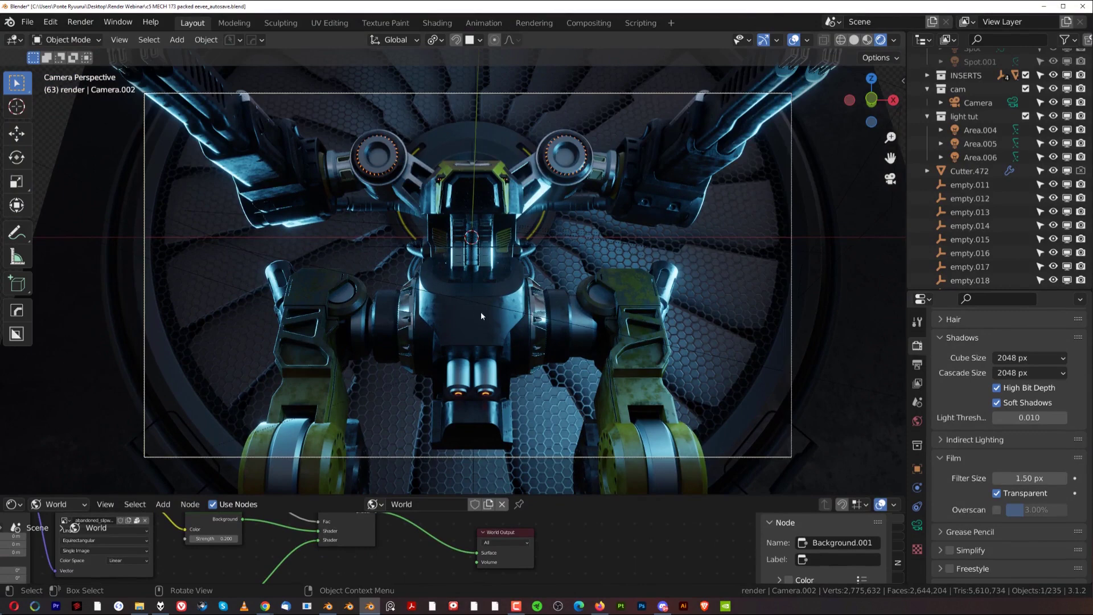
drag(603, 496, 599, 337)
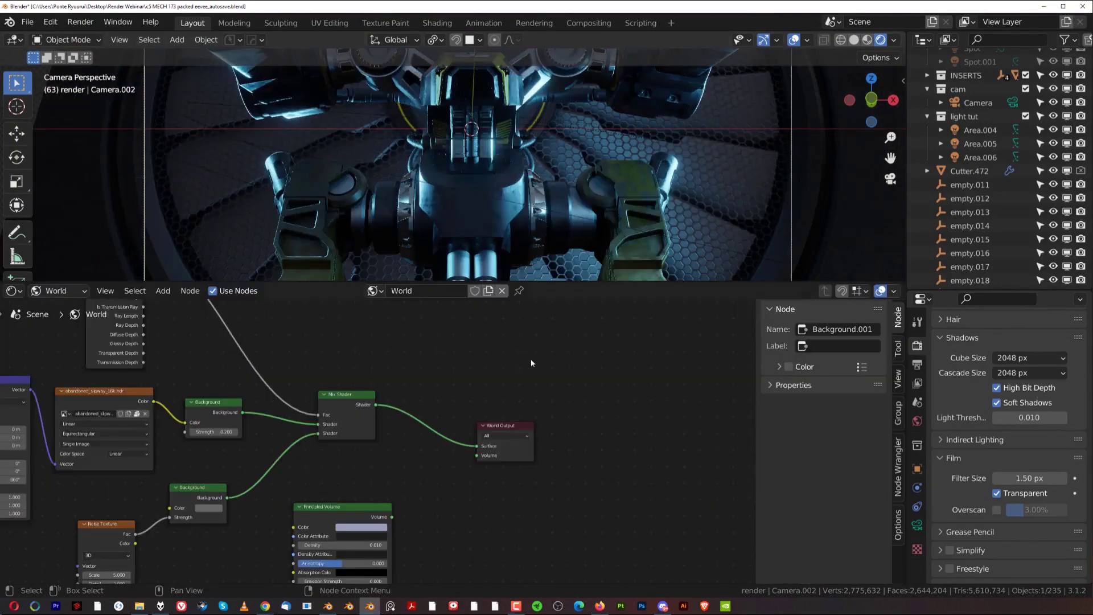
scroll(439, 473, down, 2)
drag(385, 488, 440, 449)
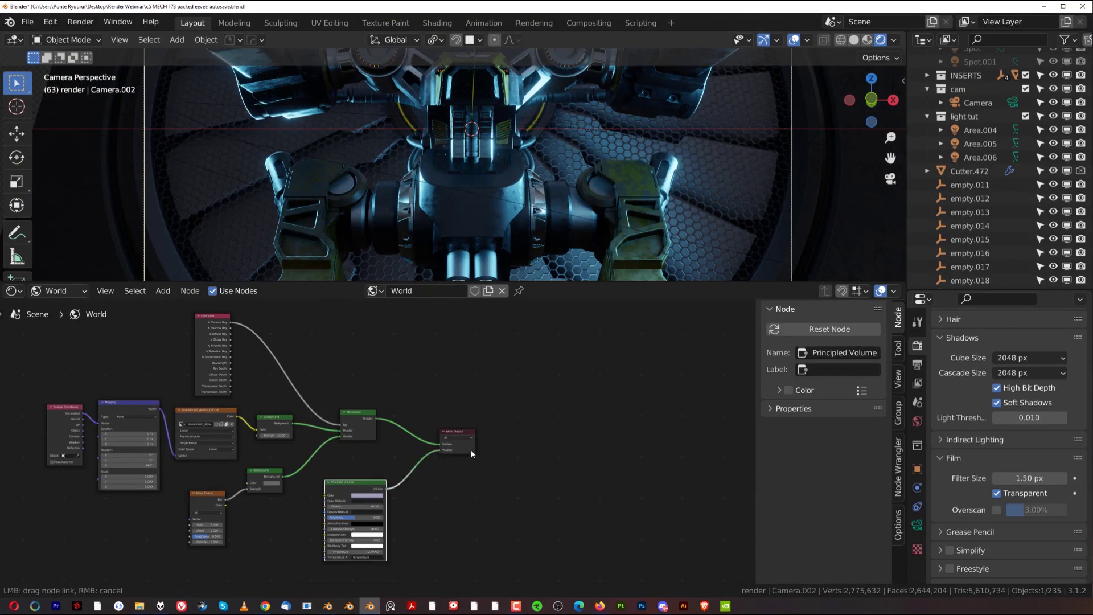
scroll(473, 451, up, 1)
middle_drag(466, 432, 520, 418)
scroll(519, 418, up, 1)
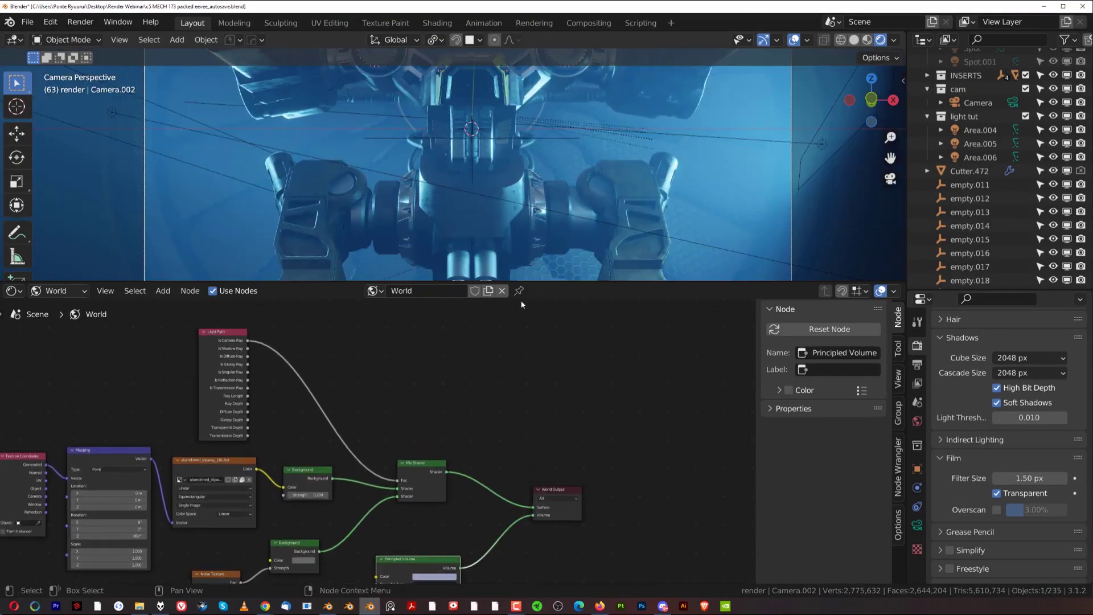
middle_drag(193, 373, 145, 331)
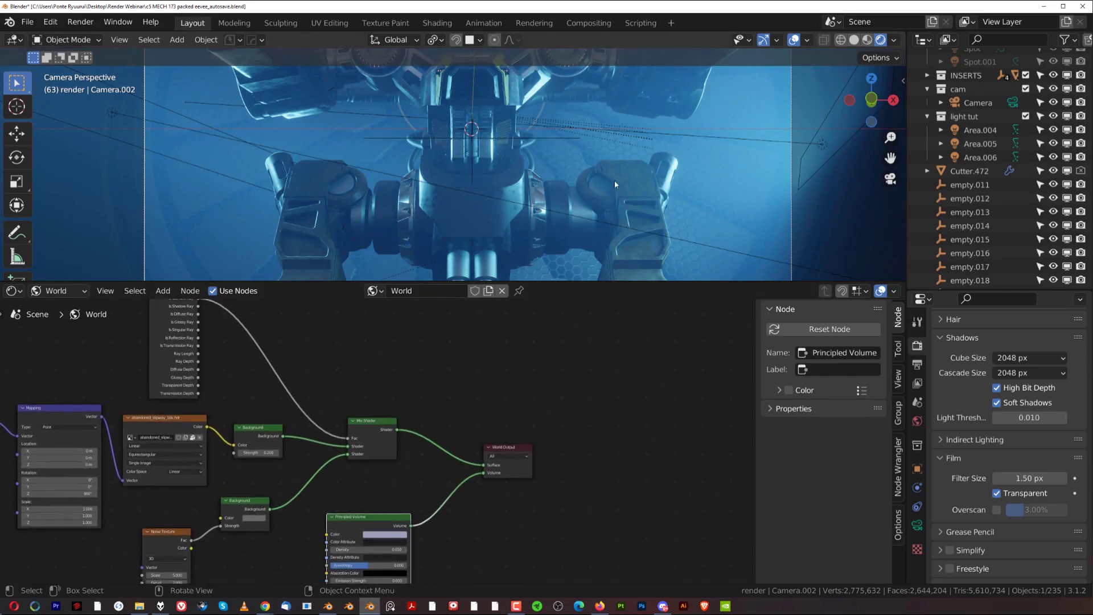
- Examine the compositing node tree from Render Layers to the Composite and Viewer nodes, and return to the Layout workspace
click(595, 29)
scroll(504, 322, down, 4)
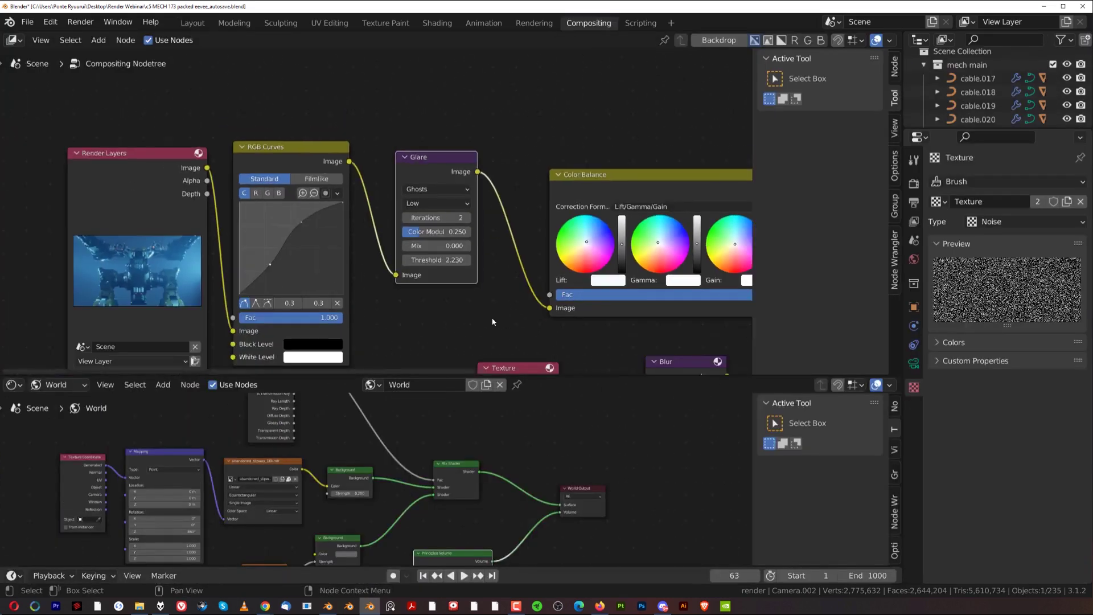
middle_drag(459, 270, 308, 185)
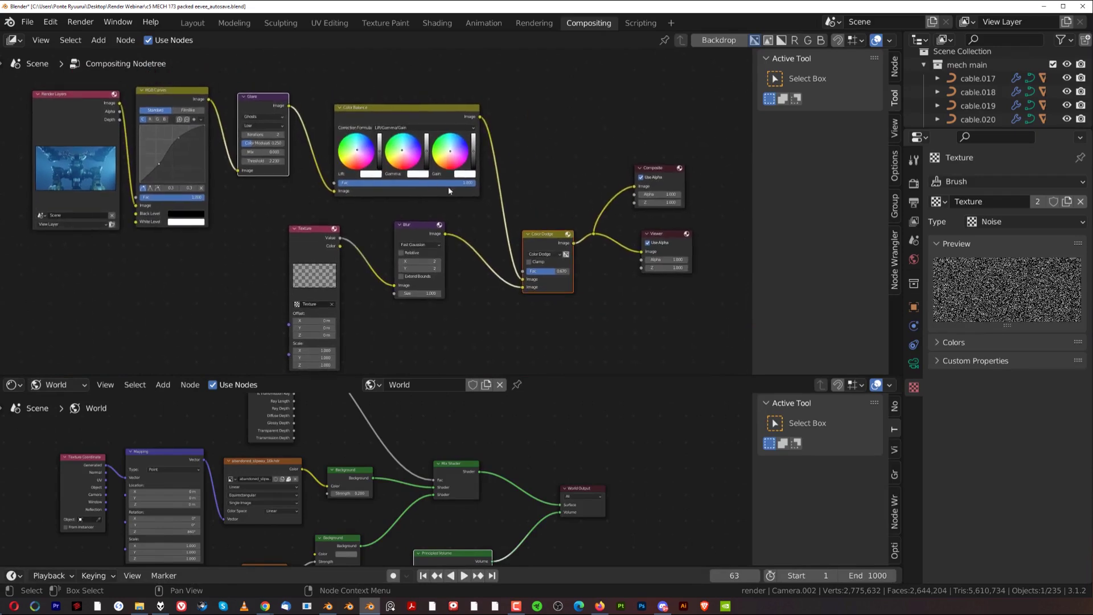
middle_drag(522, 58, 575, 107)
click(193, 23)
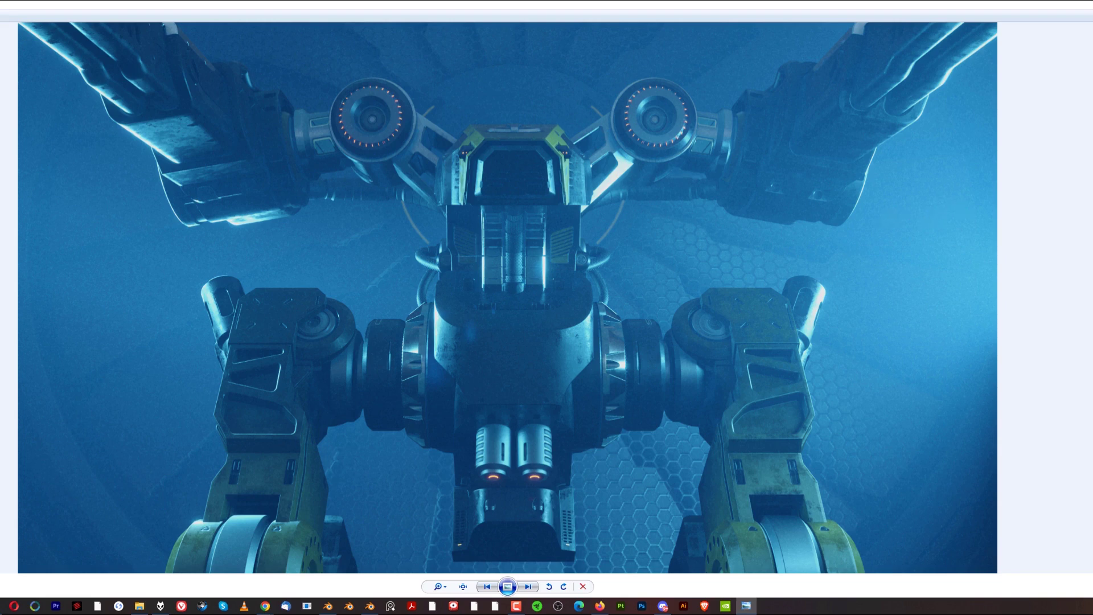
- Close the rendered image and return to Blender with the whole world node tree in view
key(alt+F4)
scroll(435, 354, down, 8)
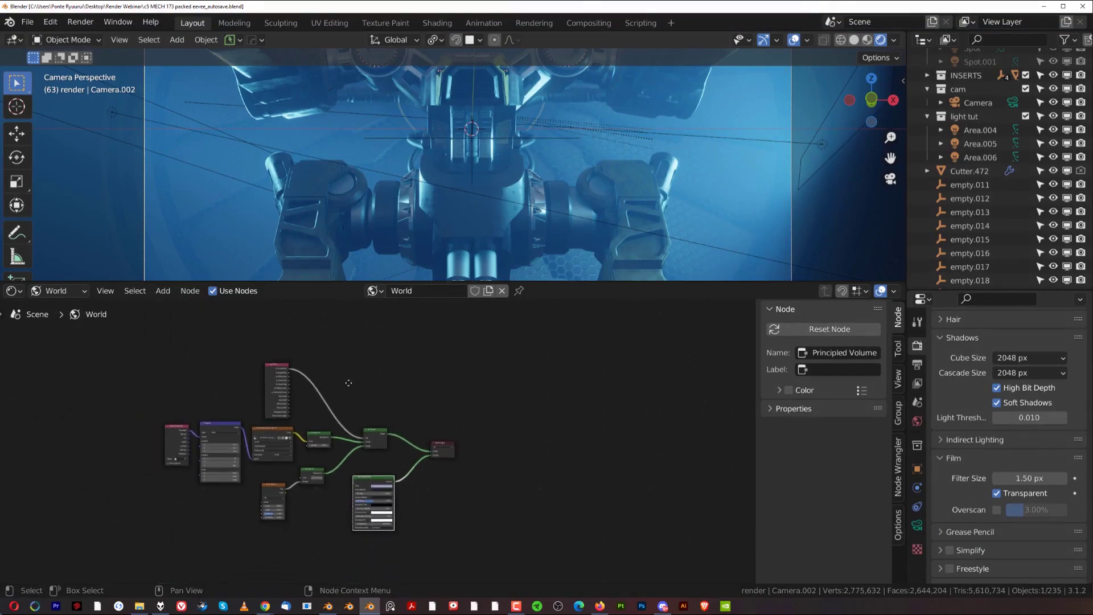
scroll(343, 390, up, 3)
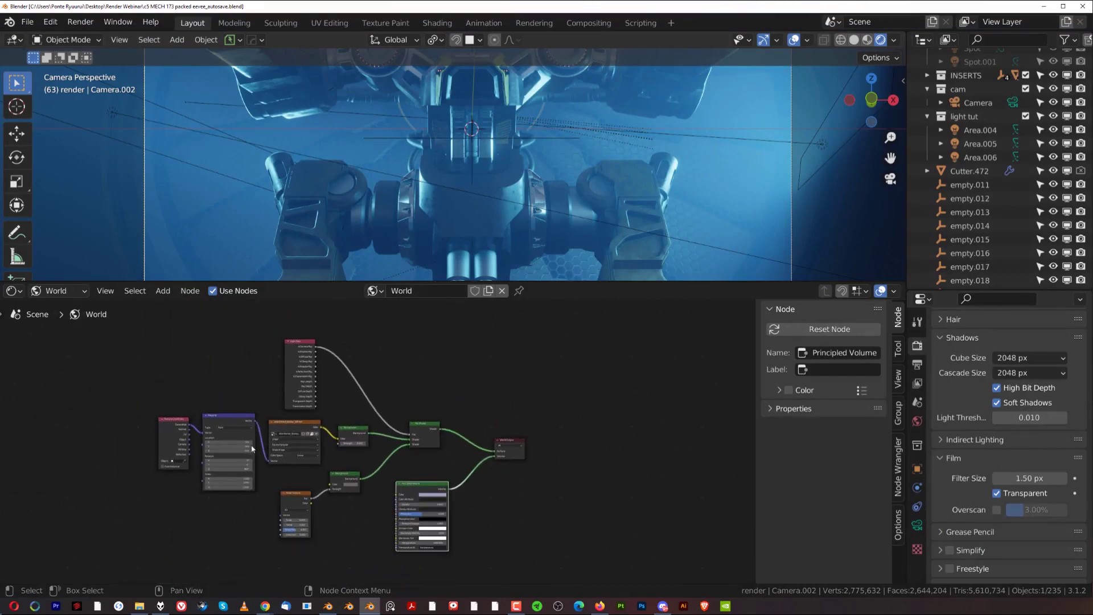
- Select the Texture Coordinate, Mapping, HDR environment, Background and World Output nodes one after another
click(174, 420)
shift+click(225, 423)
shift+click(287, 425)
shift+click(352, 432)
shift+click(510, 441)
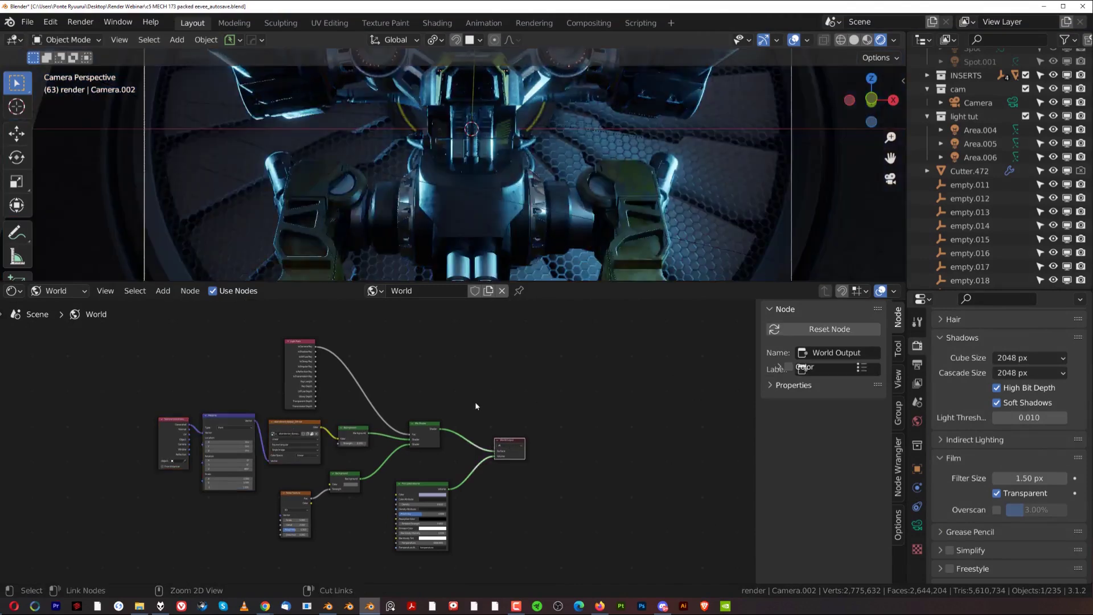
- Enlarge the world node editor over most of the 3D view and move the World Output node closer to the Mix Shader
drag(556, 283, 556, 63)
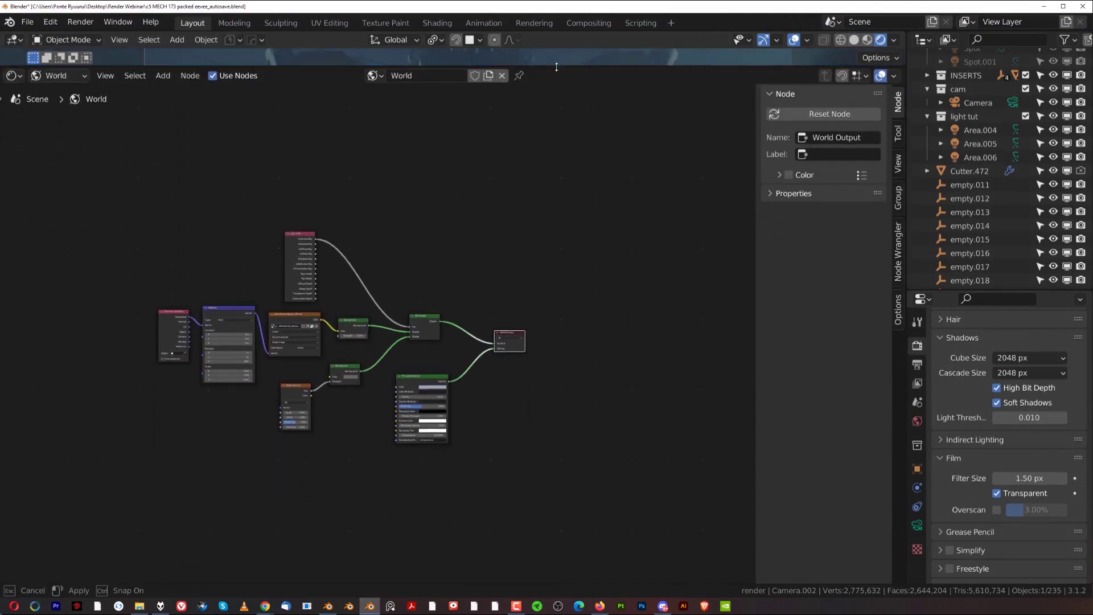
scroll(388, 253, up, 6)
middle_drag(389, 253, 473, 269)
scroll(494, 326, down, 1)
scroll(494, 326, up, 2)
middle_drag(541, 279, 480, 270)
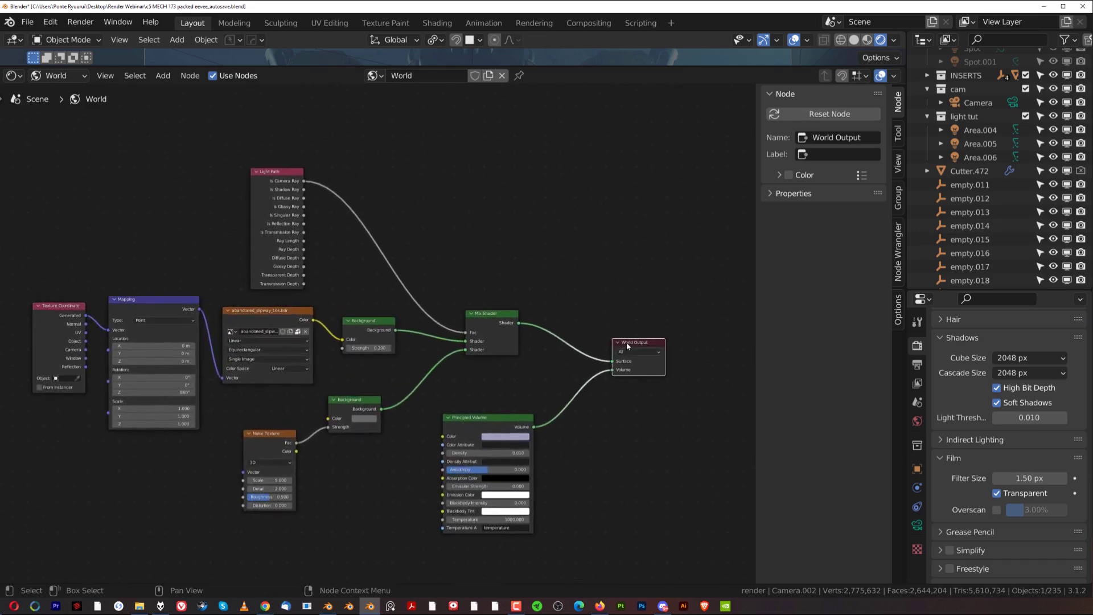
drag(626, 342, 590, 319)
- Add a Texture Coordinate, Mapping and Environment Texture setup to the HDR Background node and place it above the existing nodes
mouse_move(381, 321)
mouse_down()
mouse_move(393, 293)
mouse_move(379, 302)
mouse_move(398, 315)
mouse_move(374, 324)
mouse_up()
key(ctrl+t)
scroll(374, 323, down, 1)
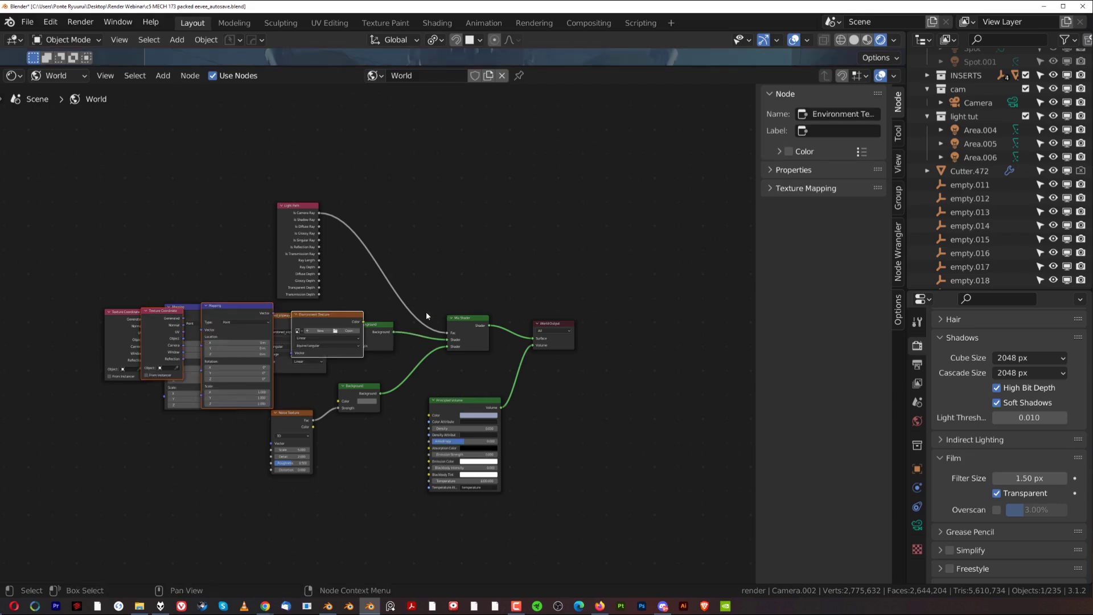
drag(339, 317, 269, 134)
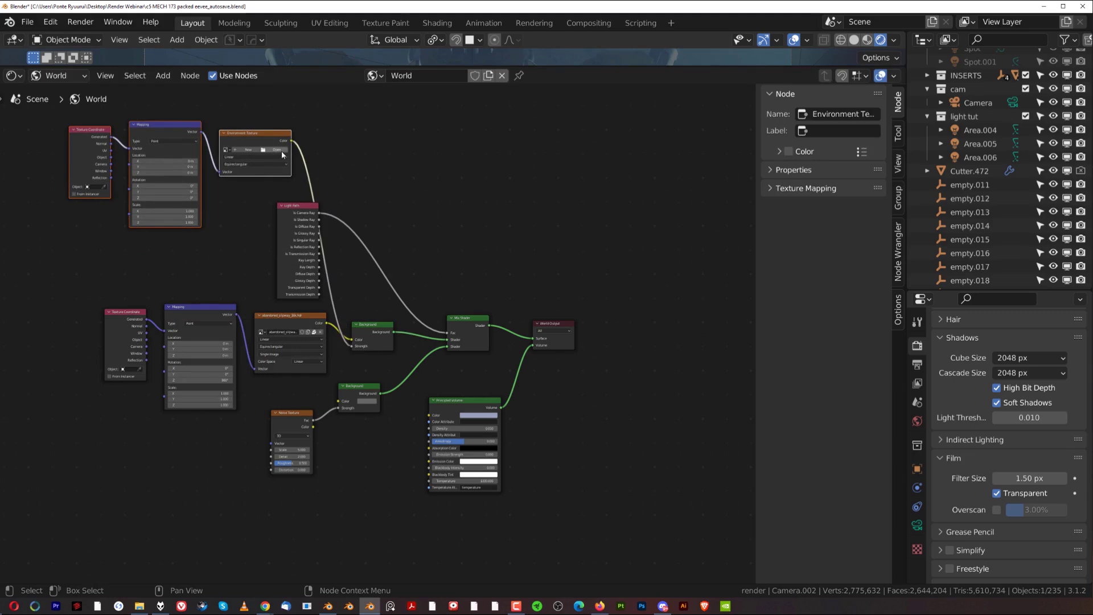
- Delete the extra Texture Coordinate, Mapping and Environment Texture nodes above the node tree
key(x)
scroll(283, 325, up, 3)
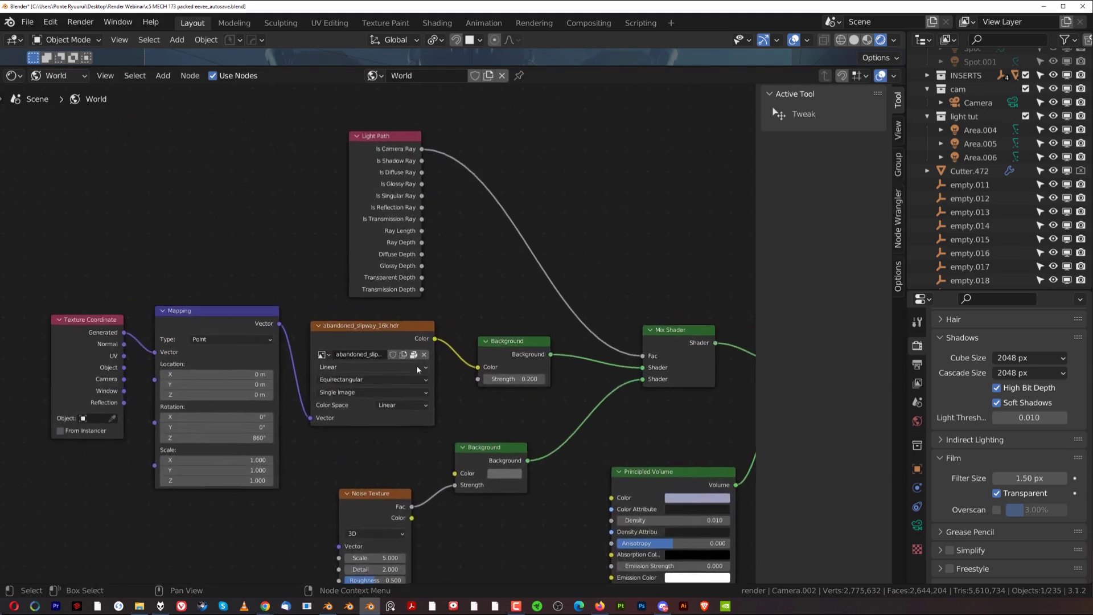
scroll(413, 362, down, 2)
scroll(421, 359, up, 5)
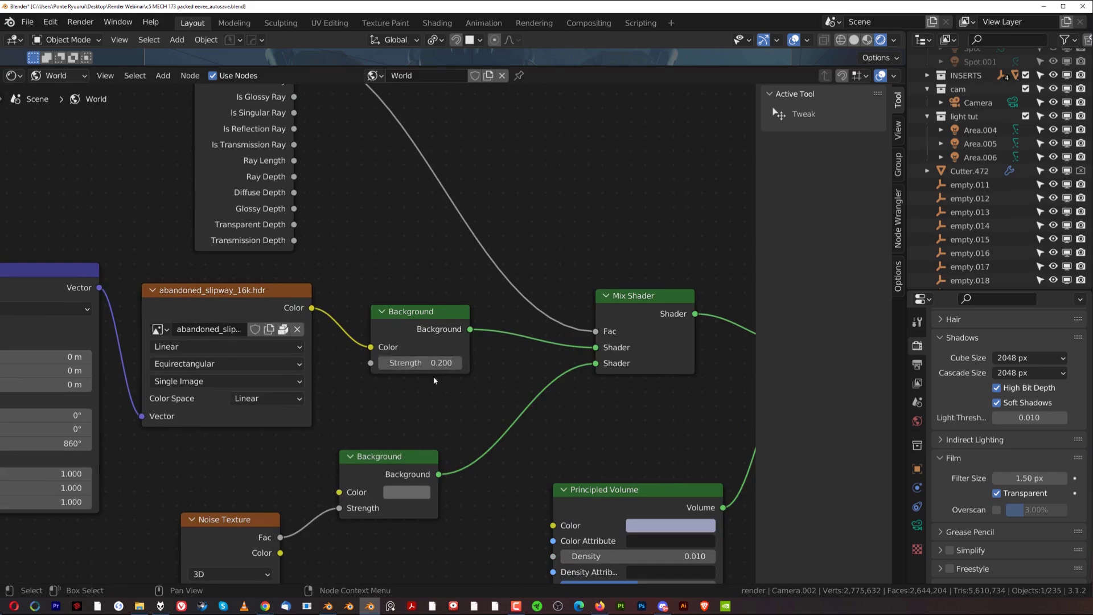
- Select the Mix Shader node that combines the two Background nodes
key(Home)
scroll(454, 374, down, 1)
middle_drag(454, 373, 374, 348)
scroll(374, 348, up, 1)
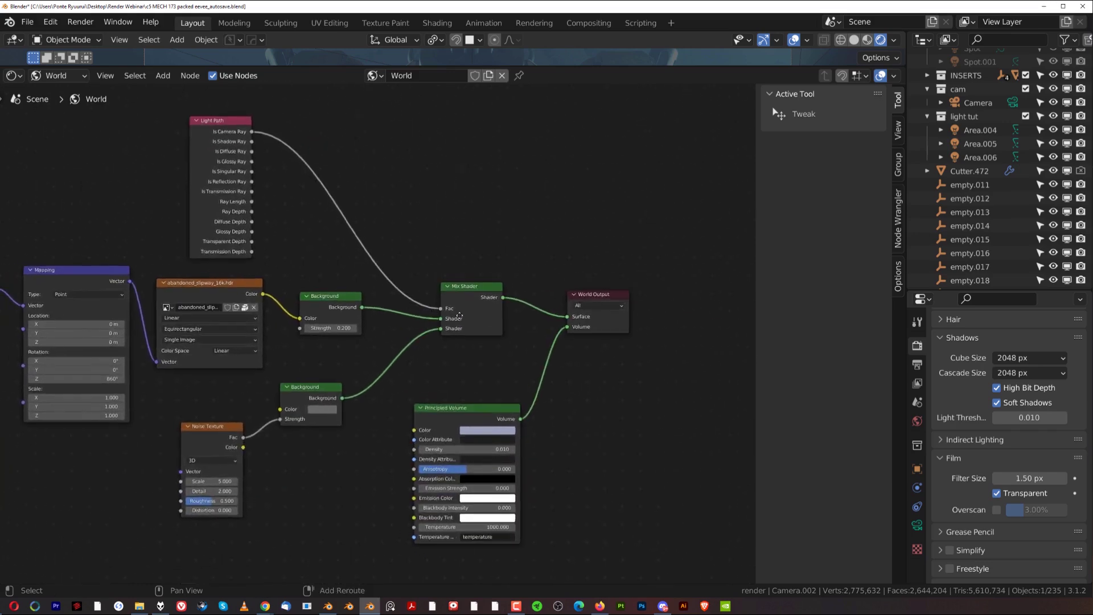
middle_drag(457, 285, 565, 294)
click(567, 297)
middle_drag(578, 237, 518, 248)
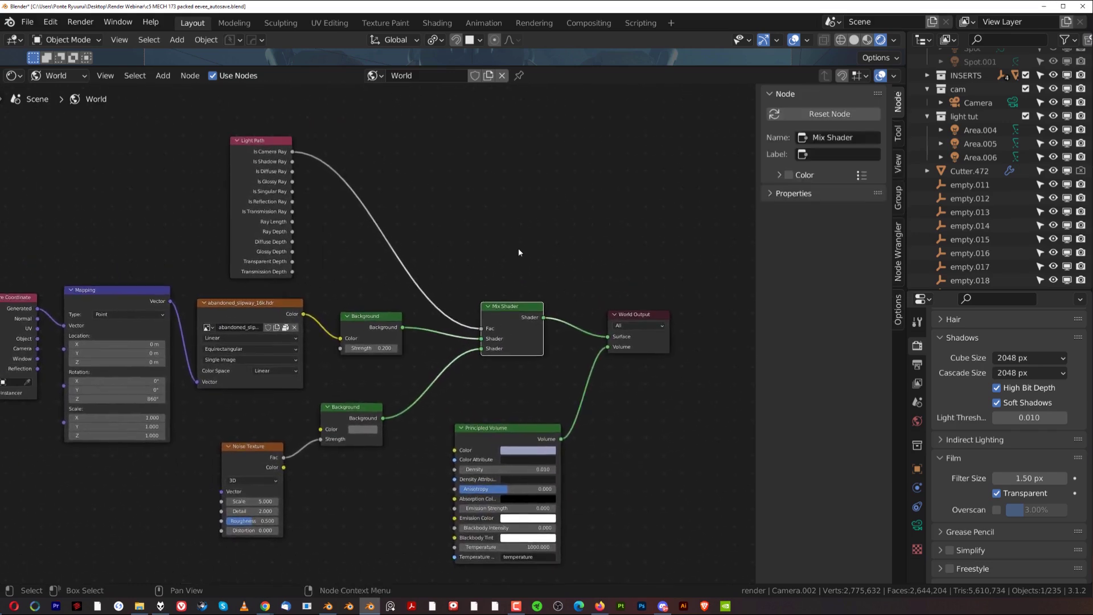
- Add a MixRGB node above the Mix Shader and delete it again
key(shift+a)
click(520, 245)
text(mi)
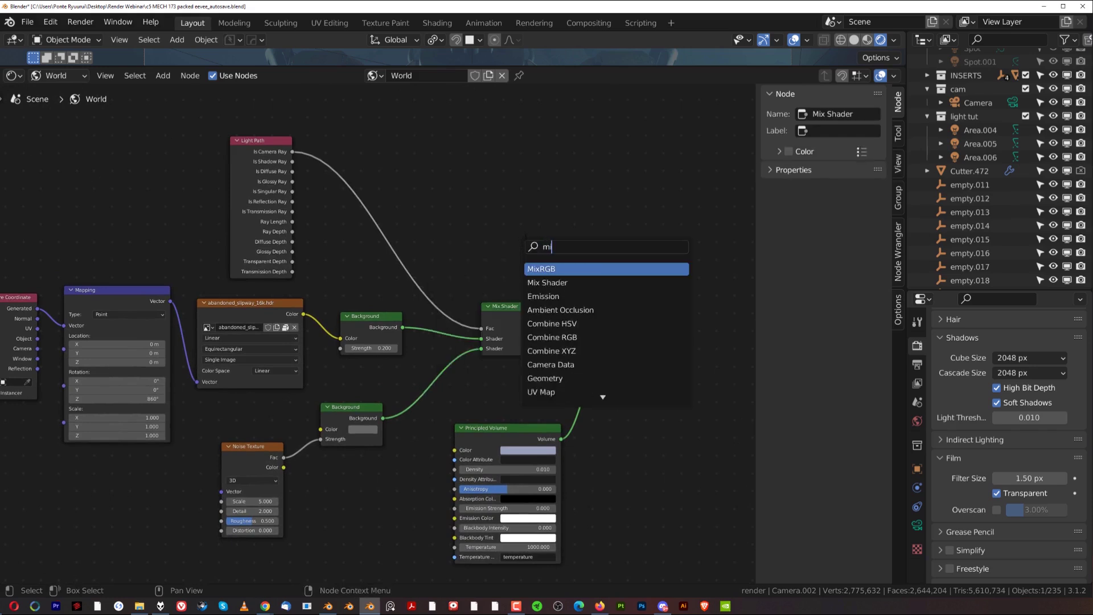
text(cx)
key(BackSpace)
key(BackSpace)
text(x)
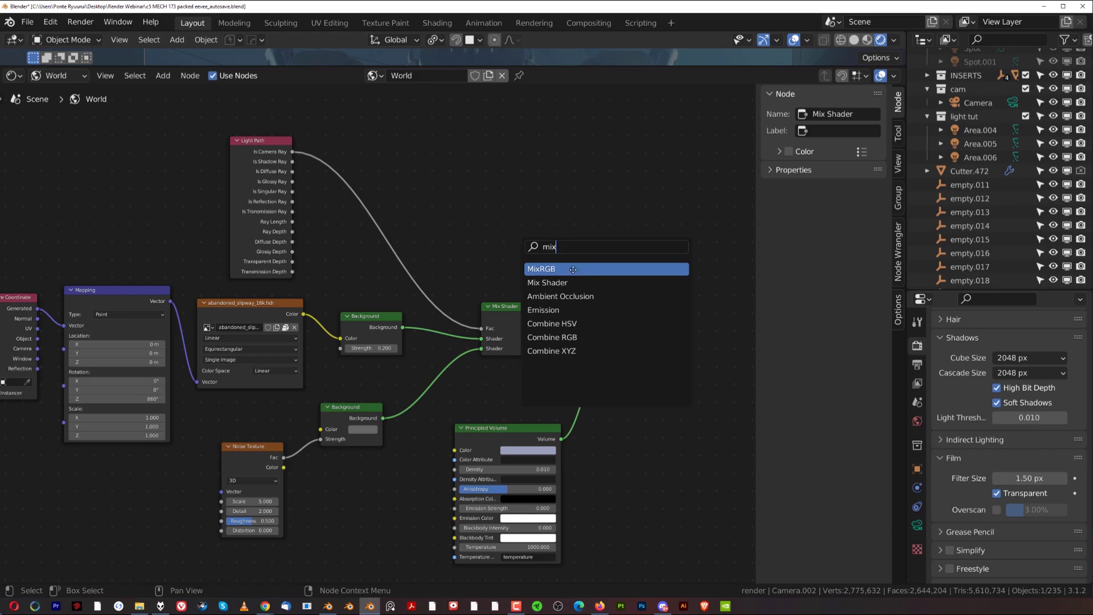
click(586, 268)
click(551, 218)
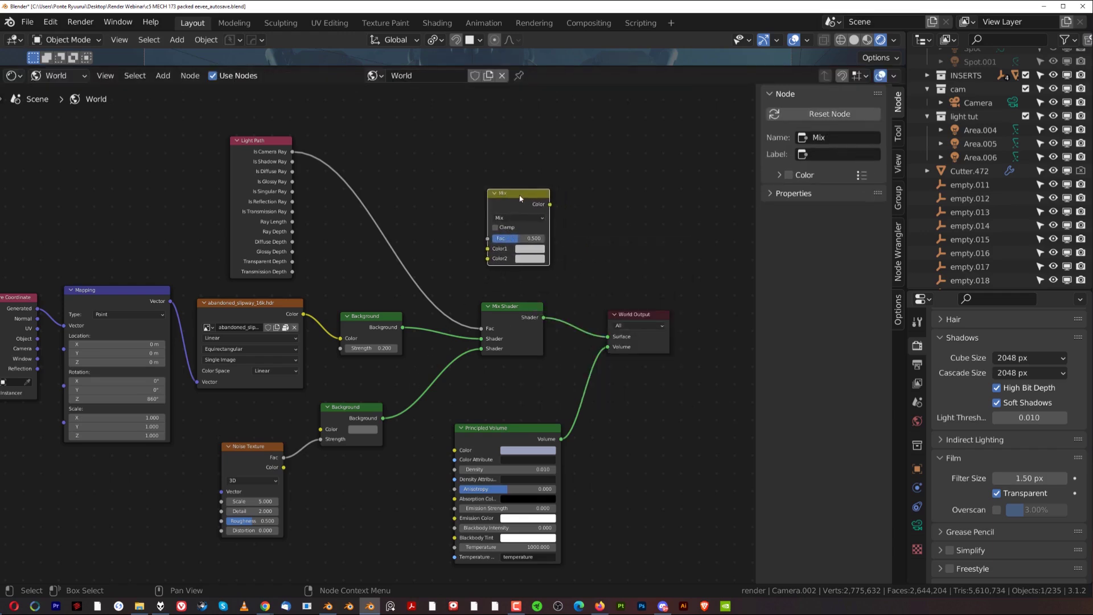
key(Delete)
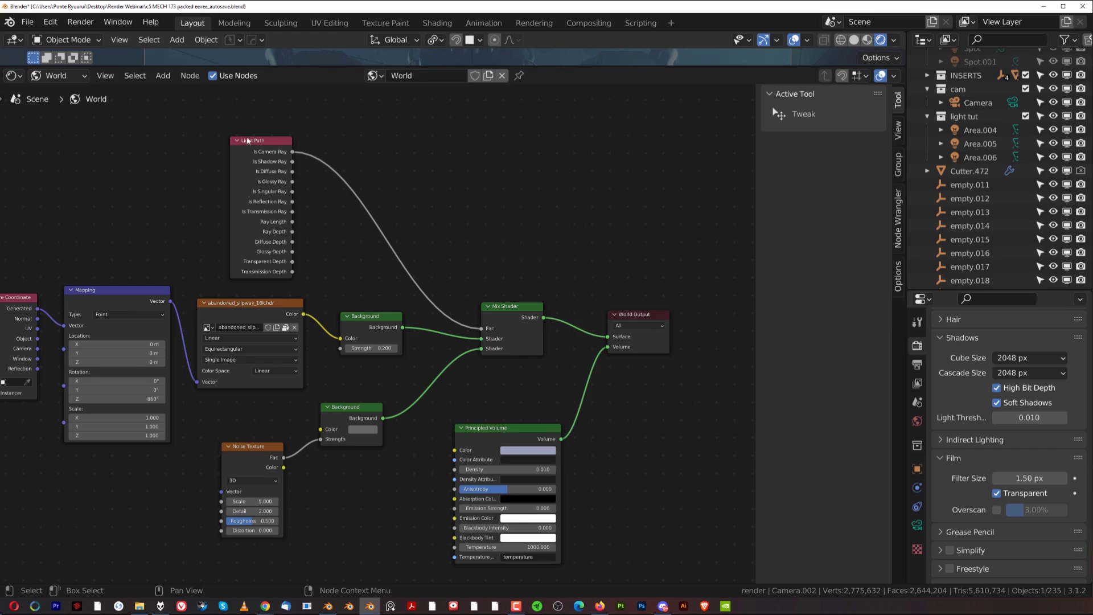
- Duplicate the HDR's Background node and undo the duplication
click(376, 325)
key(shift+d)
key(Escape)
drag(362, 321, 373, 294)
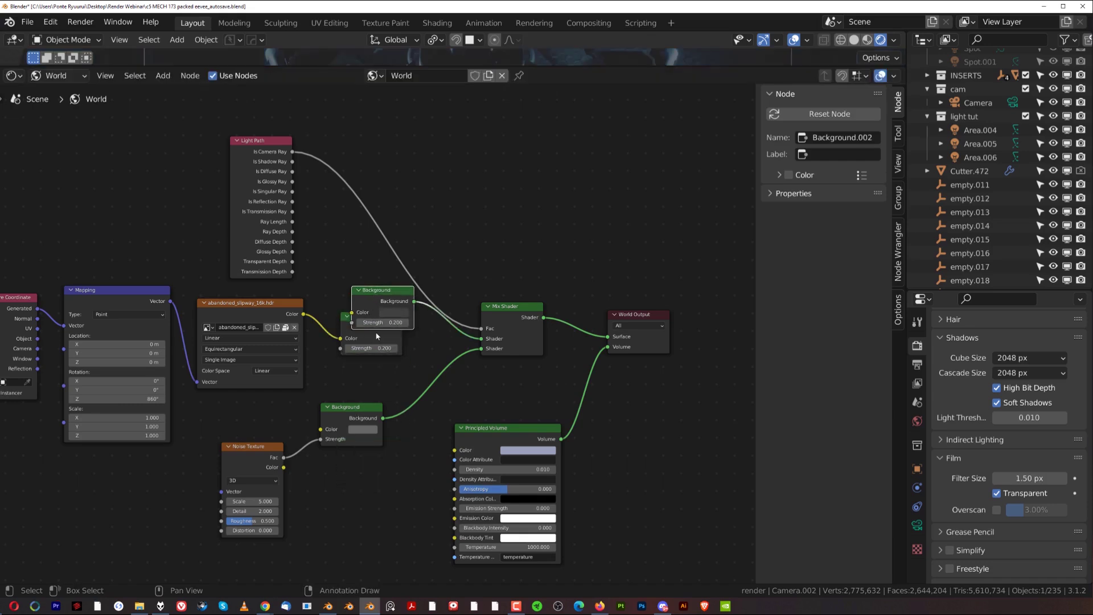
key(ctrl+z)
- Space out the Mix Shader, World Output, second Background and Noise Texture nodes in the world node tree
mouse_move(342, 413)
mouse_down()
mouse_move(353, 430)
mouse_move(358, 408)
mouse_up()
click(267, 447)
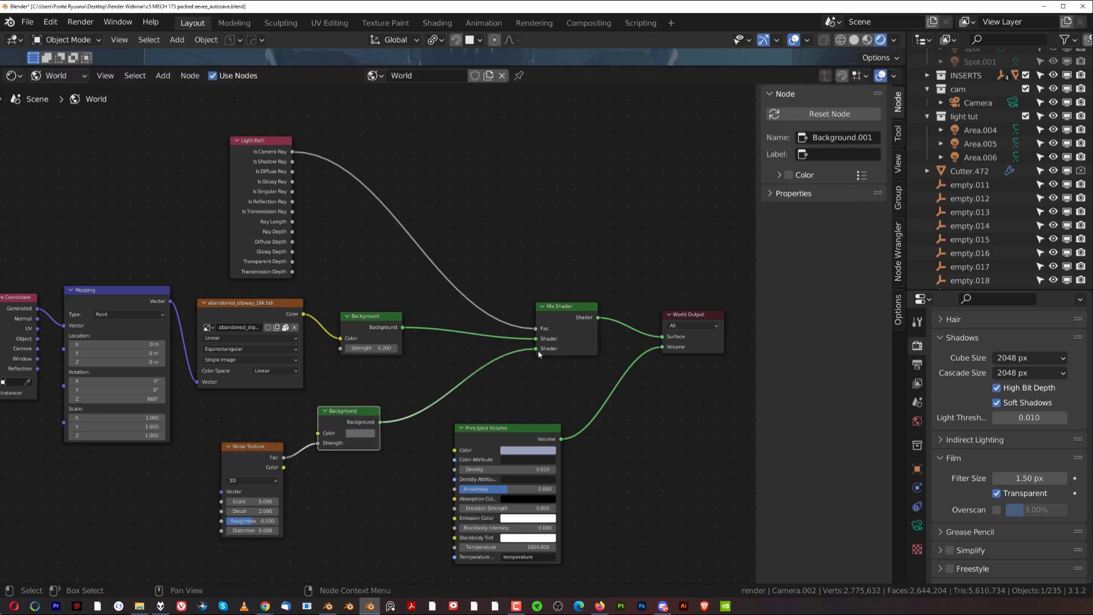
drag(259, 448, 245, 444)
- Add a second Noise Texture node beside the existing one and delete it again
scroll(318, 502, down, 1)
middle_drag(342, 474, 344, 415)
scroll(334, 458, up, 2)
key(shift+a)
click(323, 443)
text(nois)
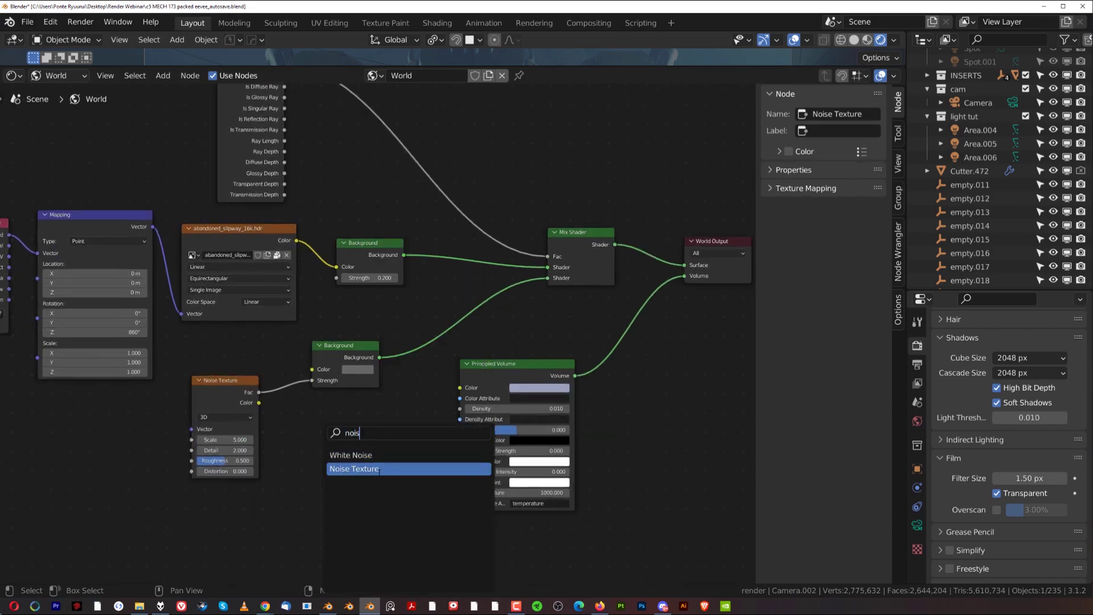
click(370, 469)
click(336, 455)
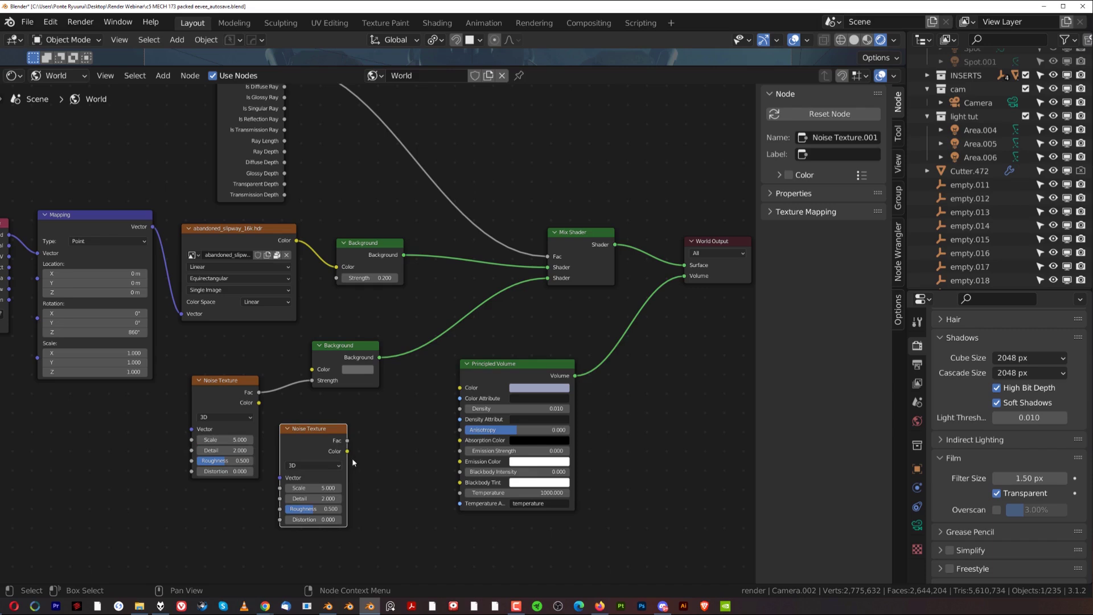
key(x)
- Enlarge the 3D viewport to share the space with the node editor, and turn off the film's Transparent option
scroll(432, 304, down, 4)
scroll(335, 240, up, 2)
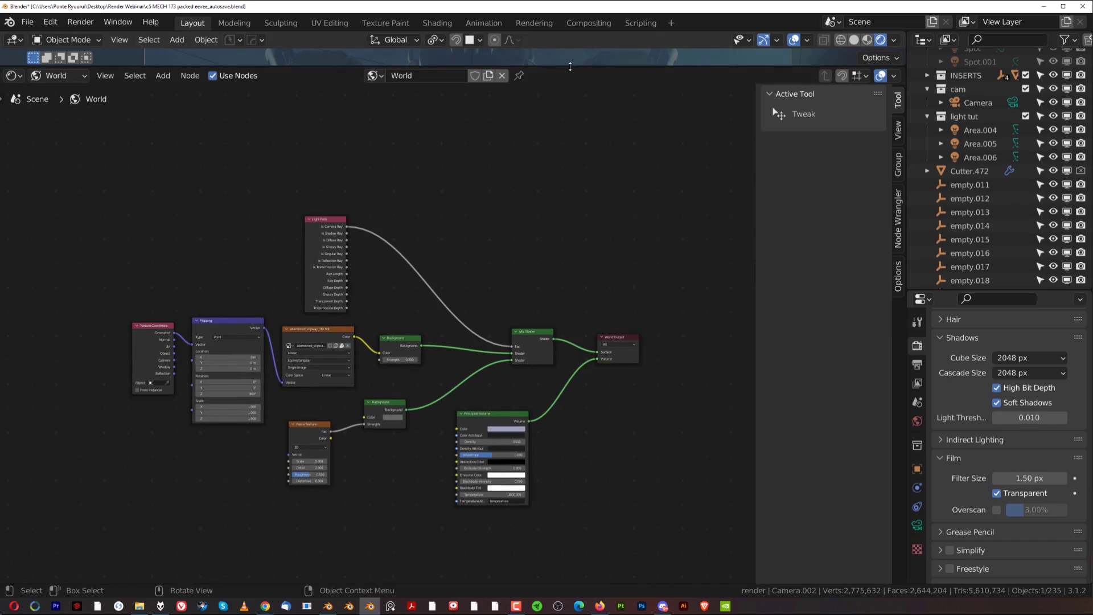
drag(570, 66, 570, 367)
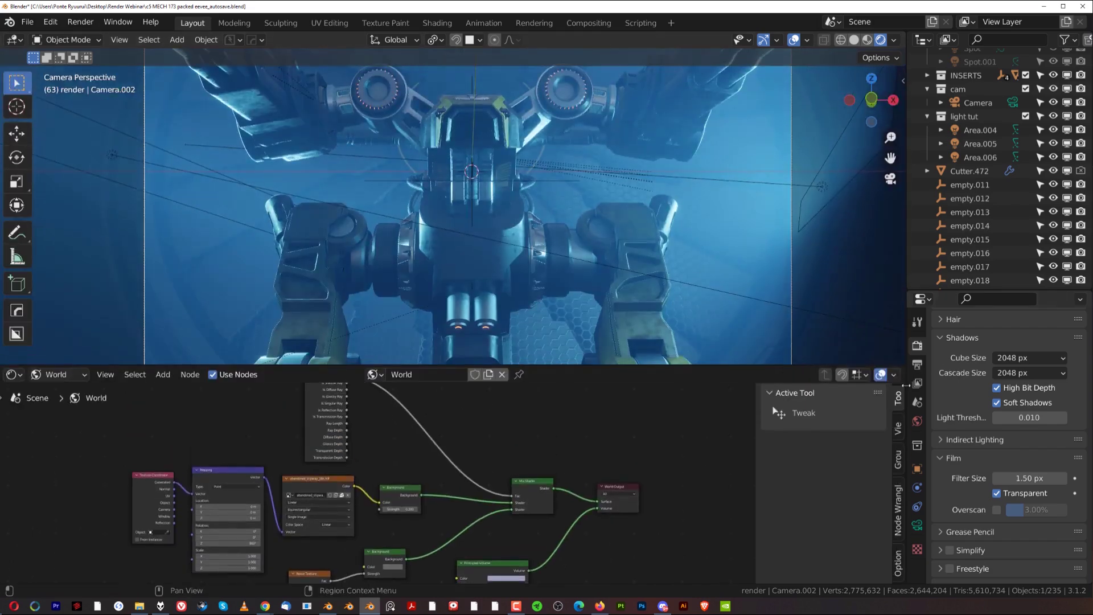
click(996, 493)
- Disconnect the Light Path and the second Background from the Mix Shader, and save the file
scroll(500, 205, down, 5)
middle_drag(500, 205, 547, 219)
scroll(549, 218, down, 6)
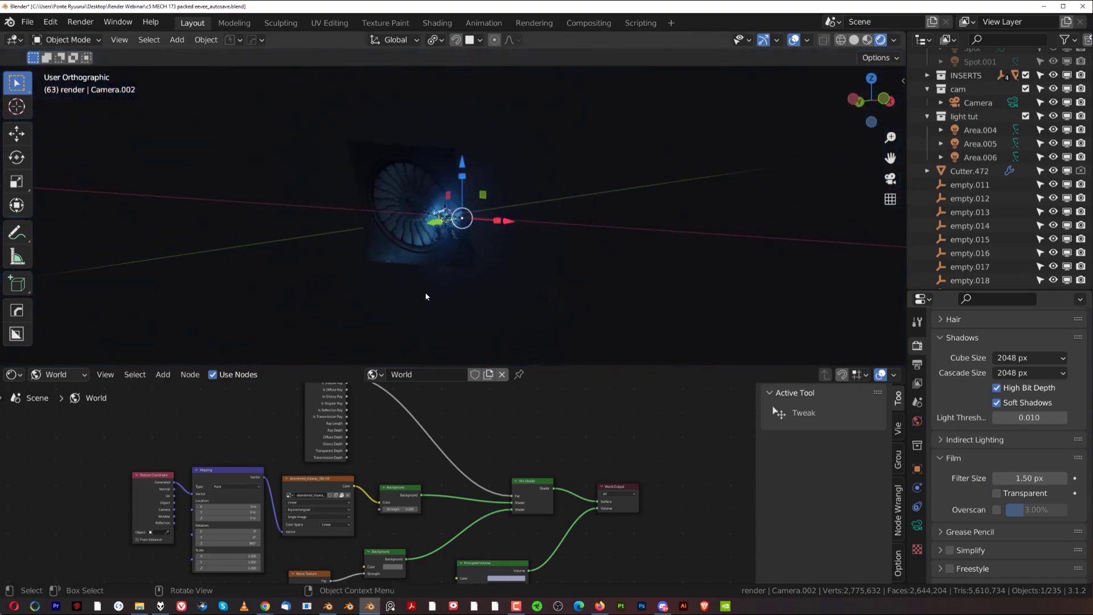
scroll(426, 513, up, 2)
mouse_move(446, 457)
ctrl+right_down()
mouse_move(461, 429)
mouse_move(473, 439)
ctrl+right_up()
scroll(507, 234, up, 4)
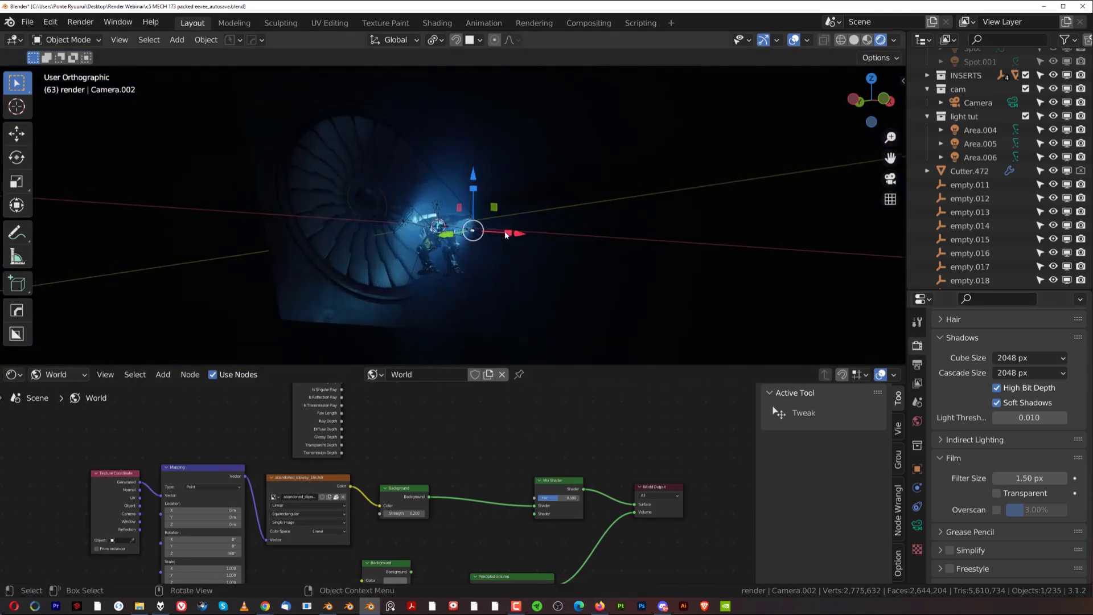
key(ctrl+s)
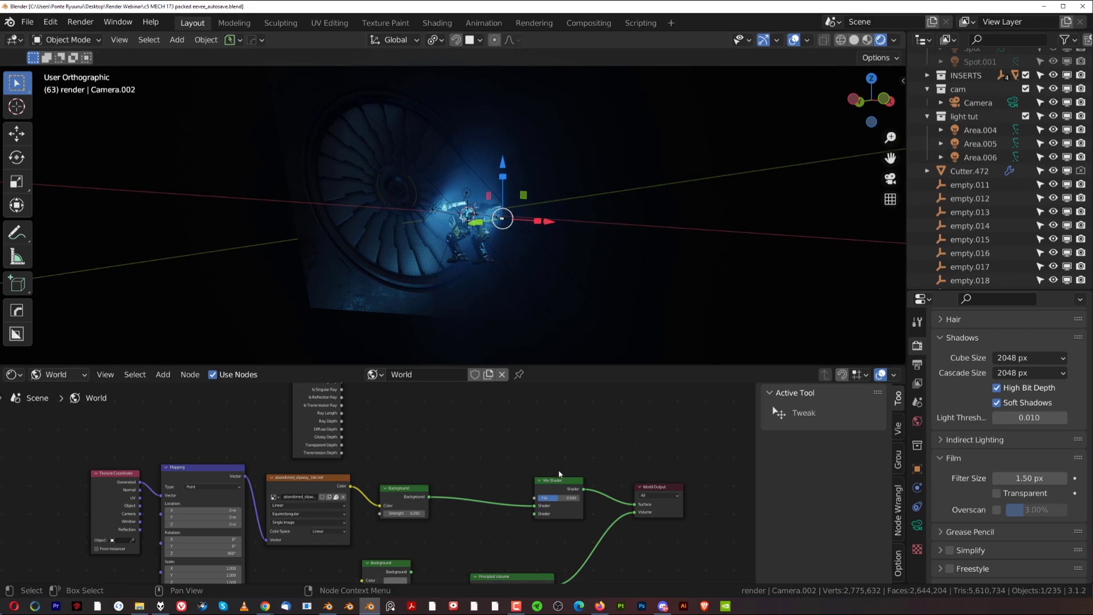
- Move the Mix Shader closer to the HDR's Background node, set that Background's strength to 1 and the mix factor to 0
drag(553, 484, 525, 488)
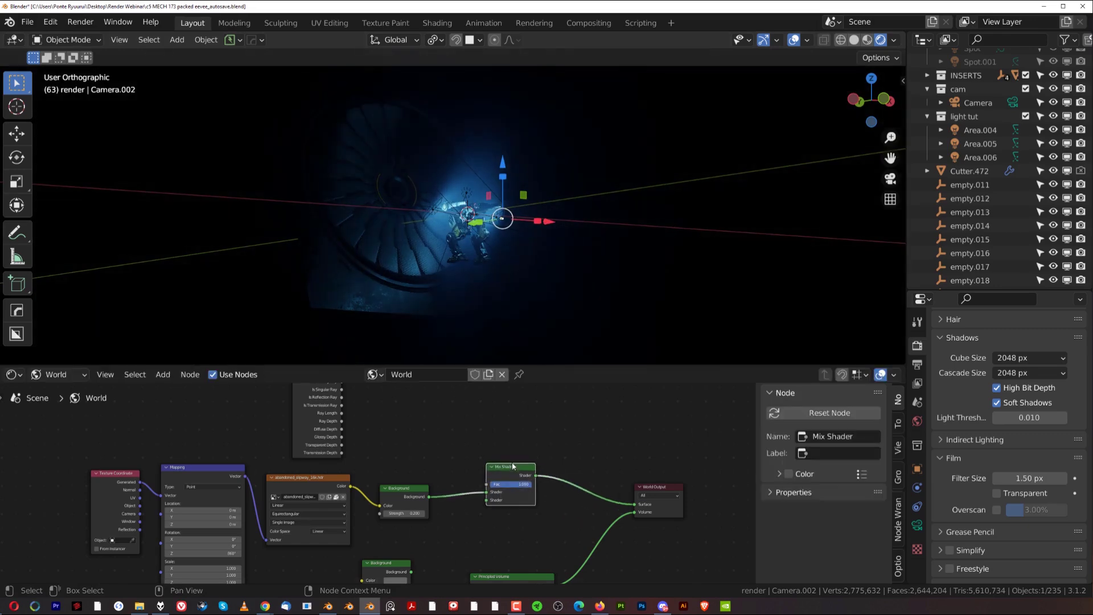
click(422, 514)
text(1)
key(Return)
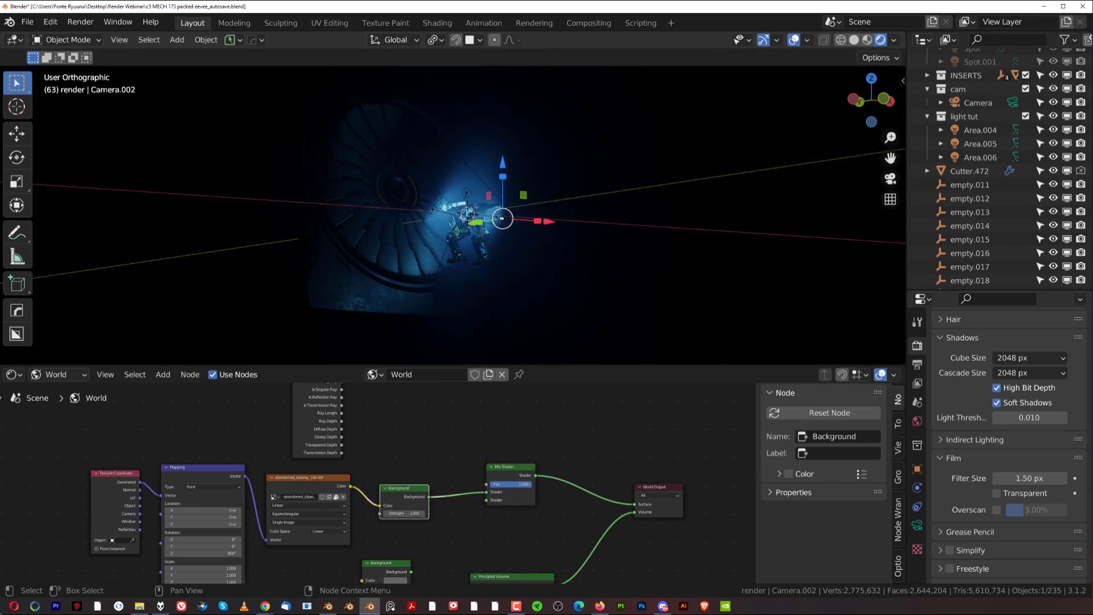
key(BackSpace)
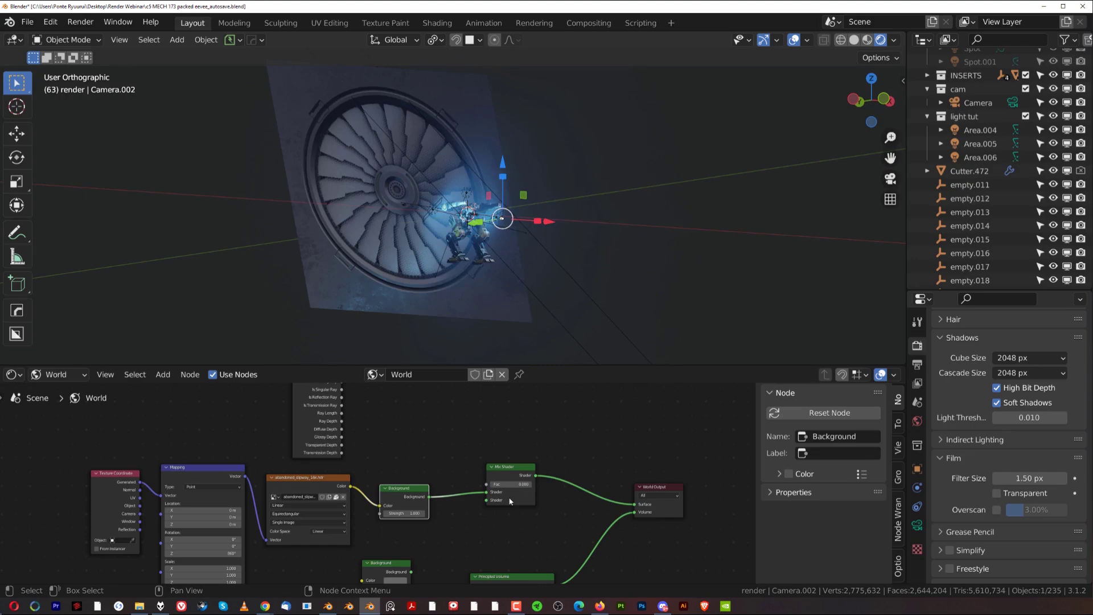
- Toggle the film's Transparent option on and off to compare the scene with and without the HDR backdrop
mouse_move(617, 214)
middle_down()
mouse_move(600, 197)
mouse_move(547, 215)
mouse_move(537, 238)
mouse_move(655, 251)
mouse_move(736, 232)
mouse_move(580, 237)
mouse_move(487, 215)
mouse_move(500, 178)
mouse_move(501, 219)
mouse_move(555, 238)
mouse_move(600, 227)
middle_up()
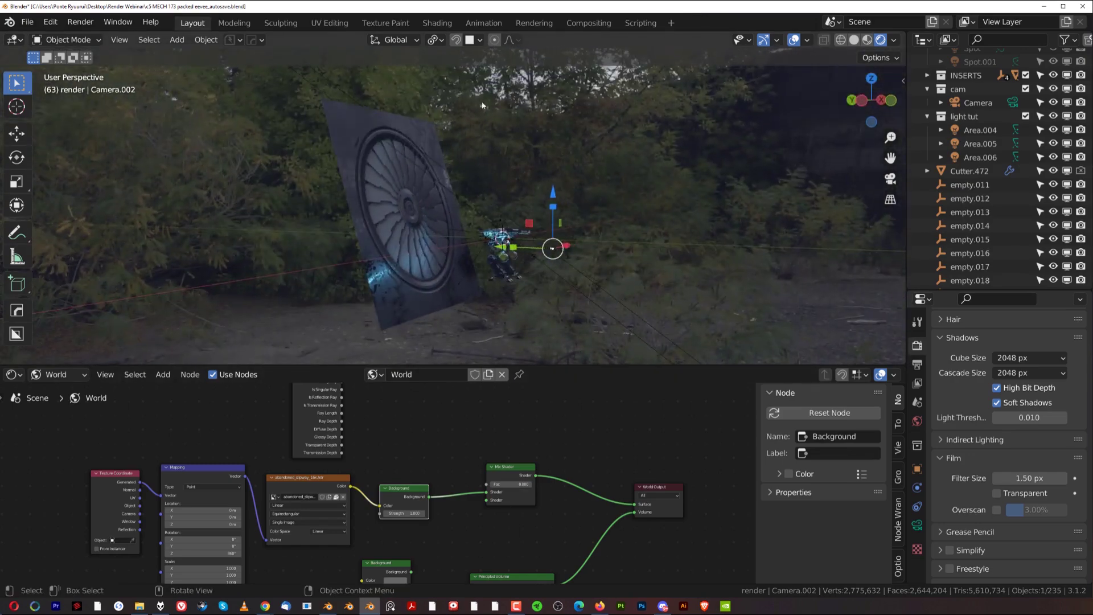
scroll(521, 332, up, 2)
shift+middle_drag(522, 332, 549, 219)
scroll(548, 220, down, 1)
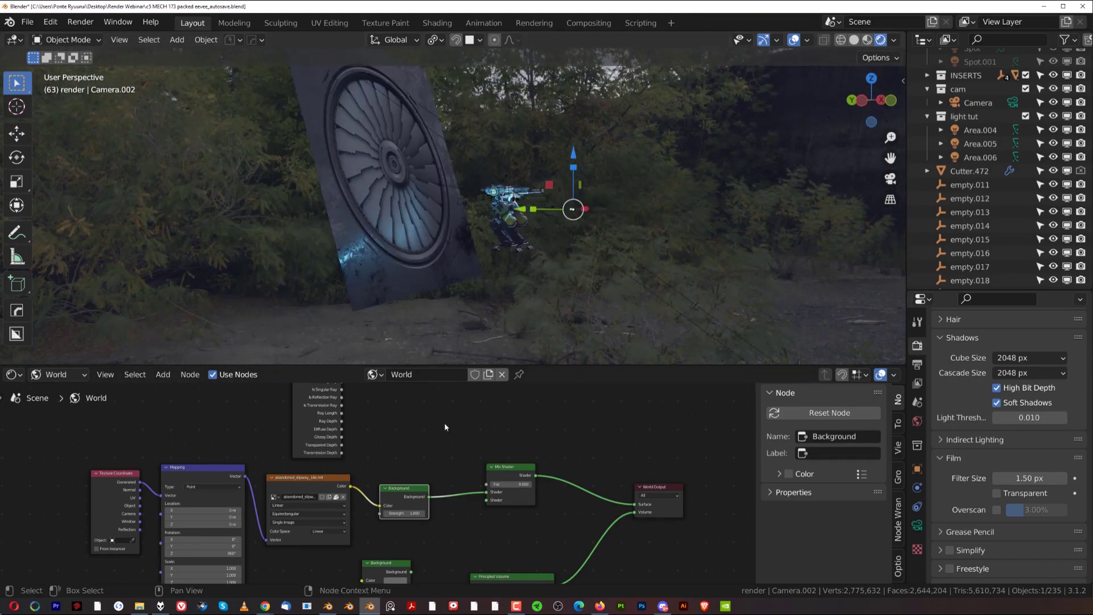
click(996, 493)
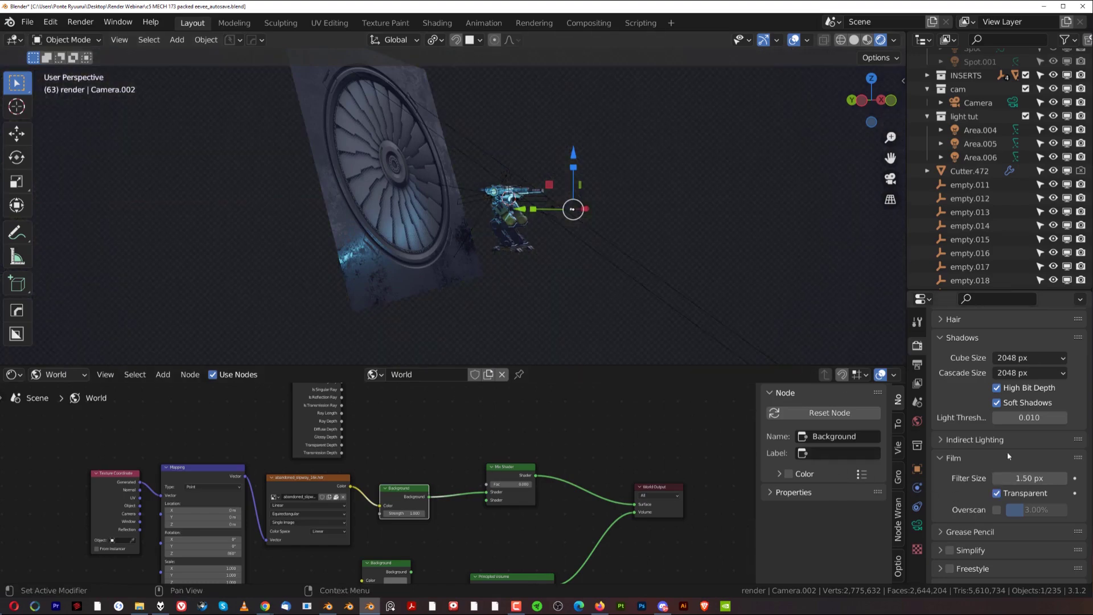
click(993, 495)
click(993, 495)
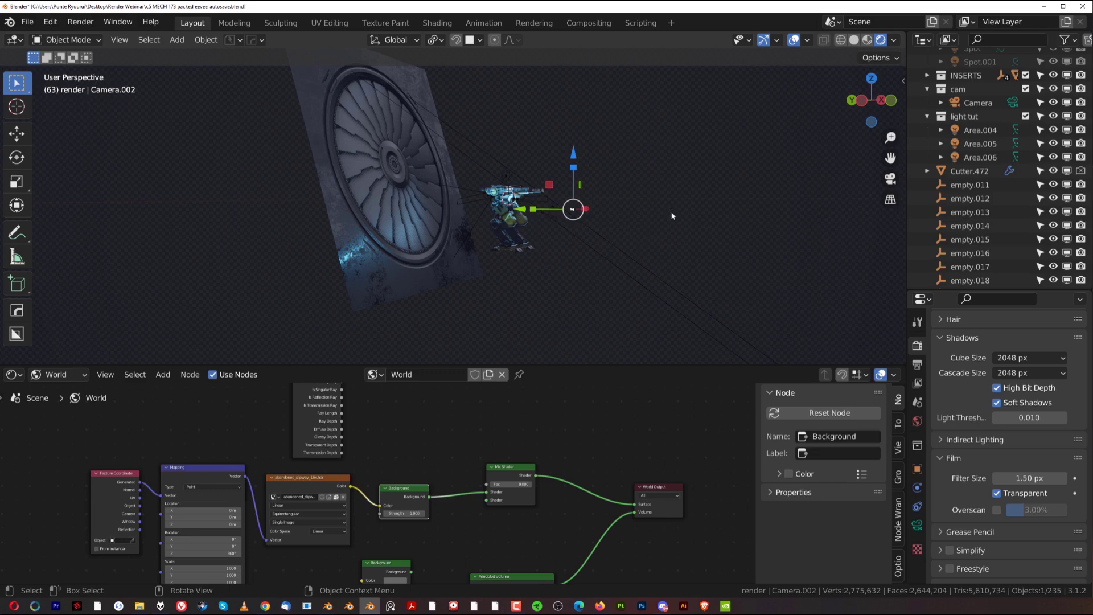
click(997, 494)
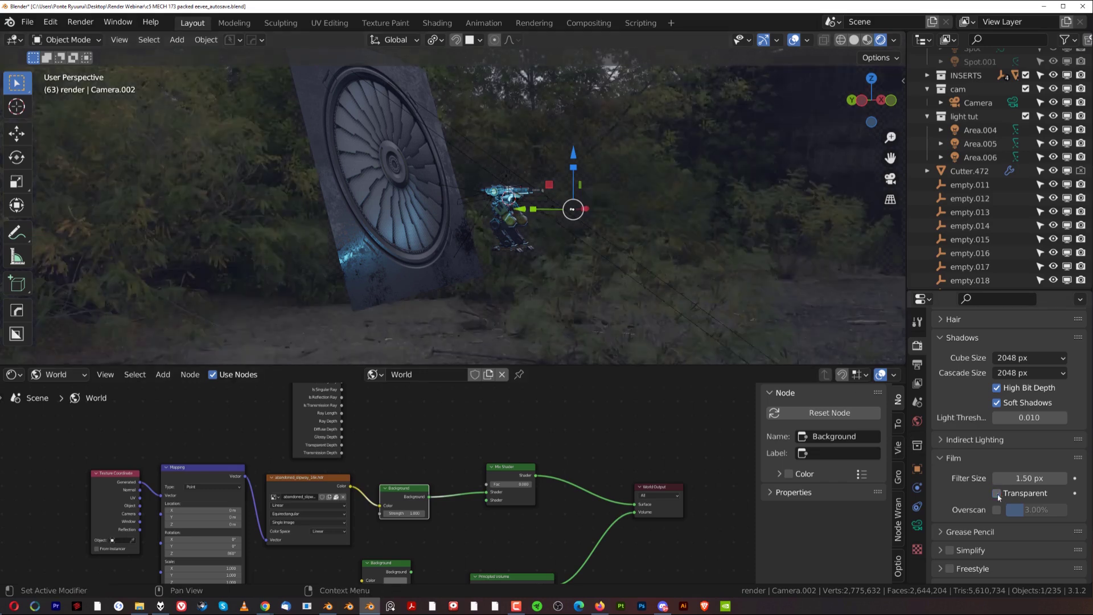
- Set the strength of the HDR's Background node to 0.2
click(405, 512)
text(0.)
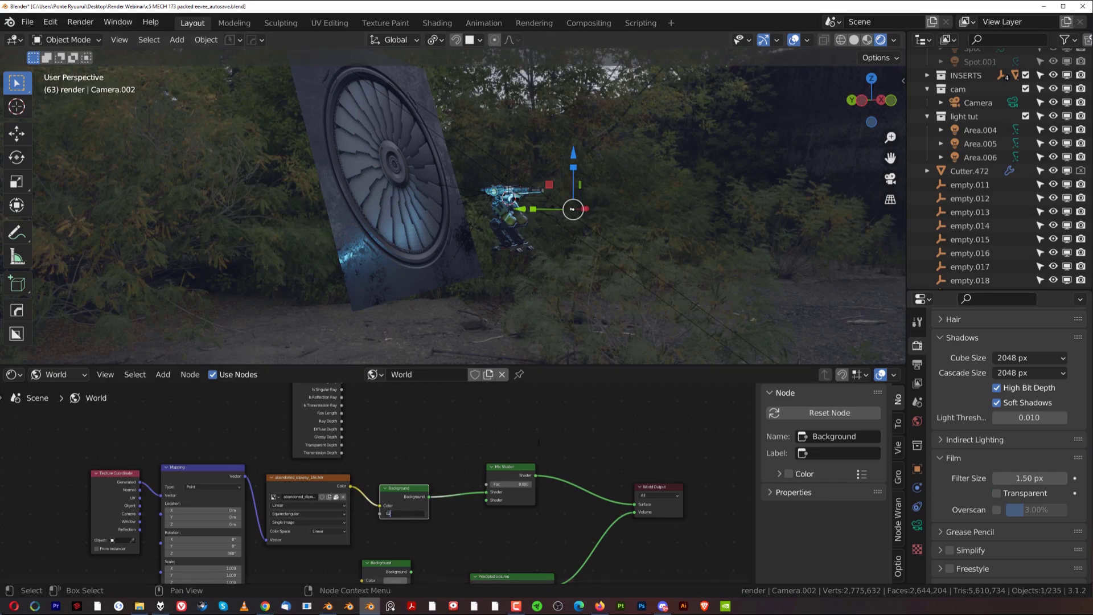
text(2)
key(Return)
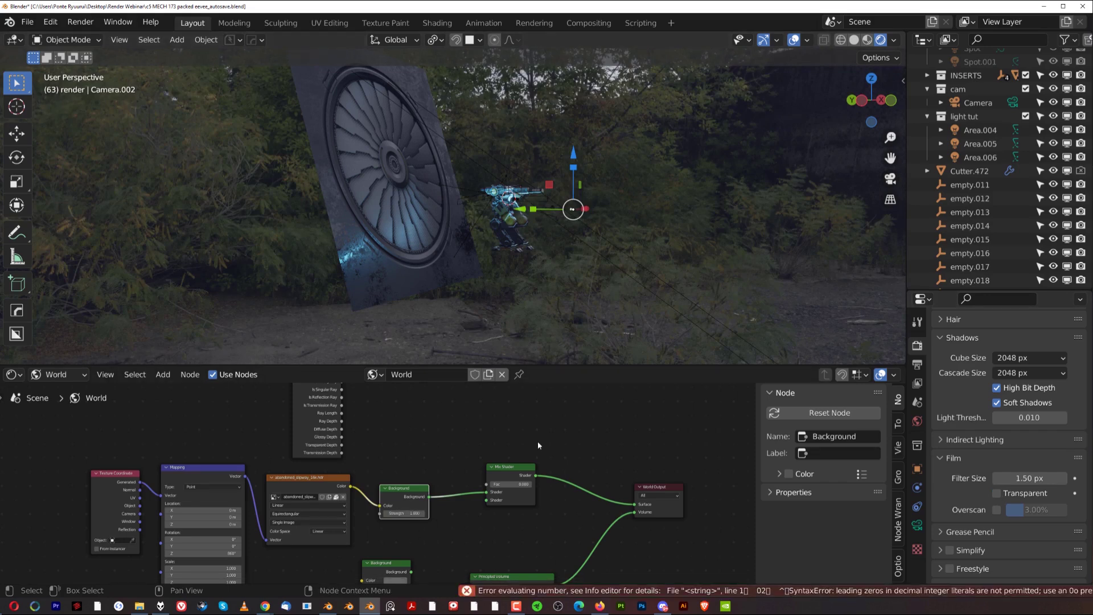
click(402, 512)
text(0.2)
key(Return)
- Turn on the film's Transparent option to hide the HDR backdrop
scroll(335, 454, down, 1)
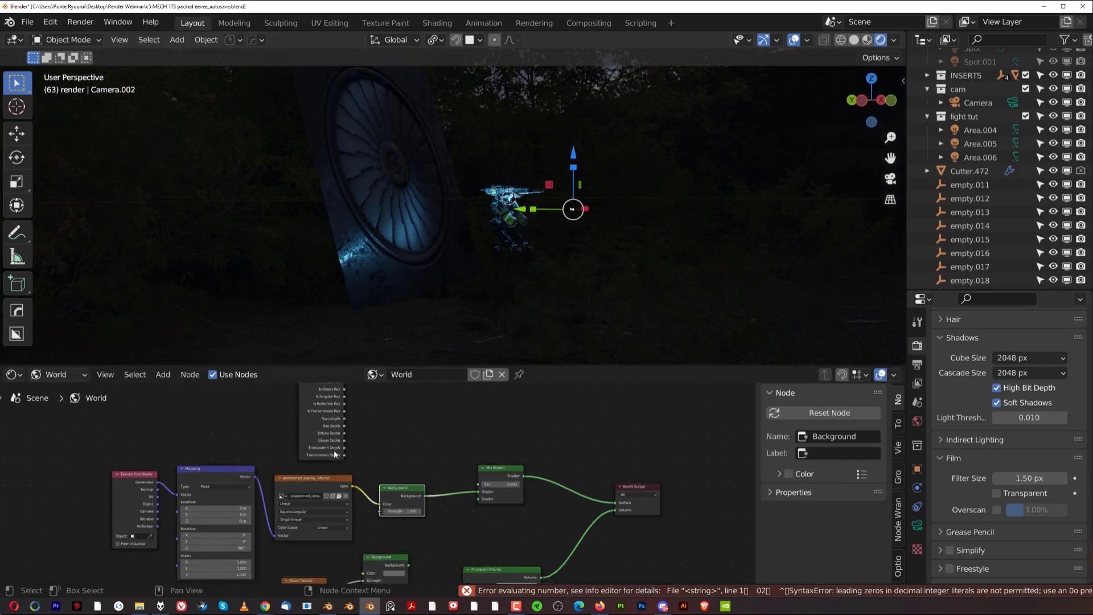
scroll(334, 454, down, 4)
middle_drag(419, 444, 410, 488)
scroll(355, 465, up, 2)
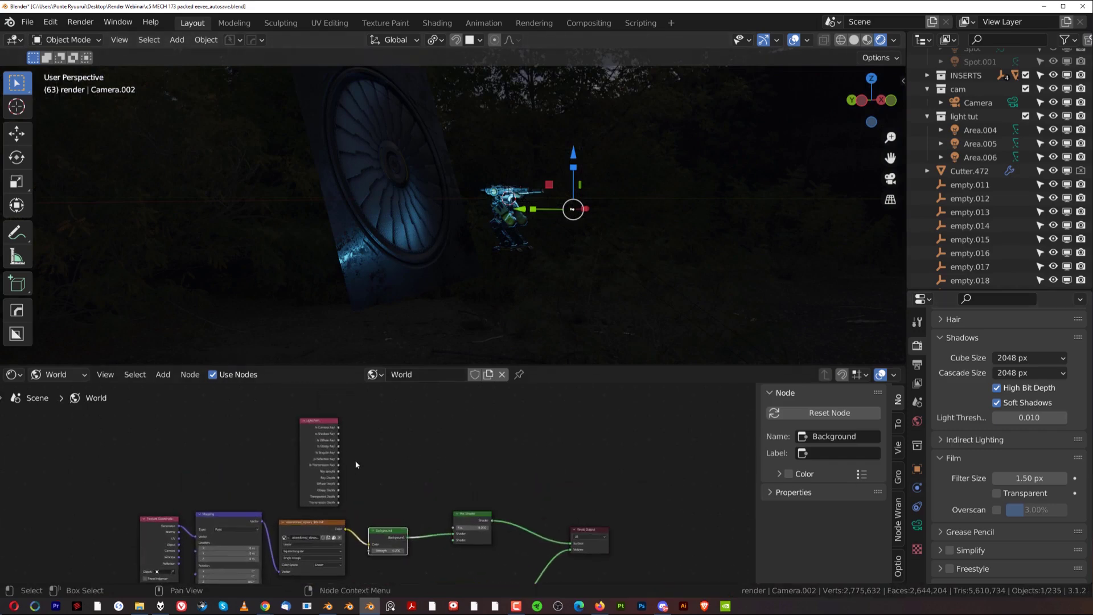
click(997, 493)
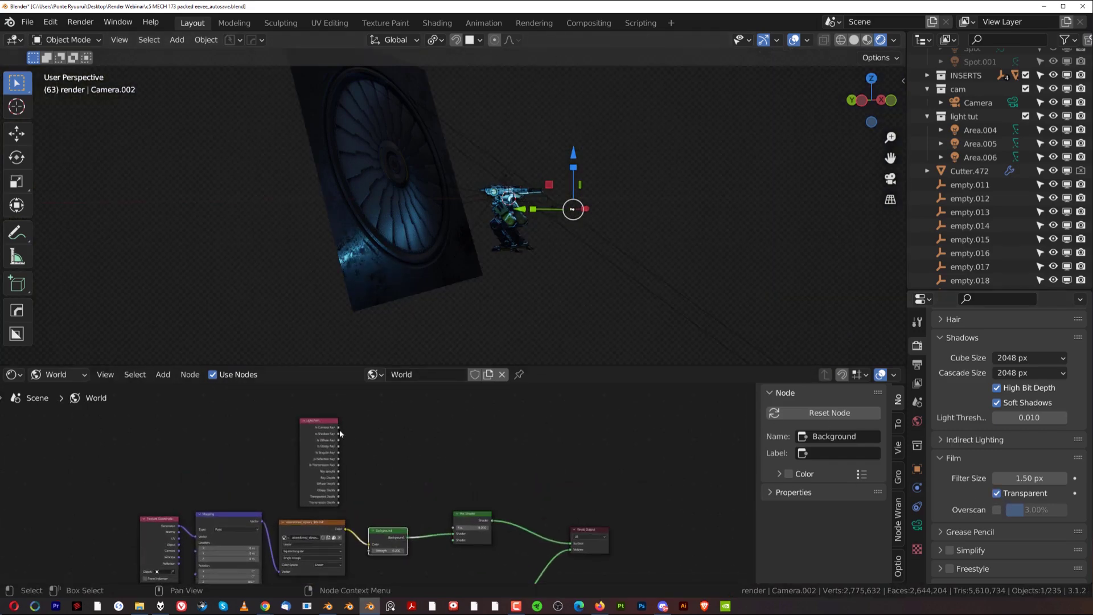
- Connect the Light Path's Is Camera Ray to the Mix Shader's Fac and the second Background to its second Shader input
drag(338, 426, 454, 528)
scroll(528, 513, down, 1)
middle_drag(527, 513, 501, 464)
scroll(374, 518, up, 1)
drag(361, 538, 421, 477)
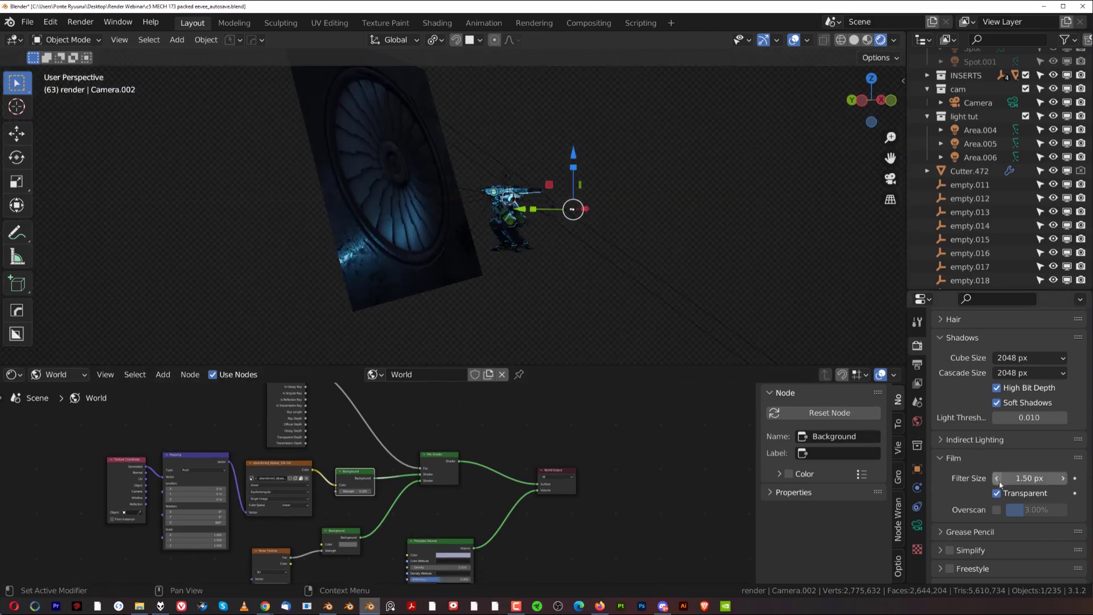
- Turn off the film's Transparent option and view the noise backdrop around the mech and fan
click(996, 493)
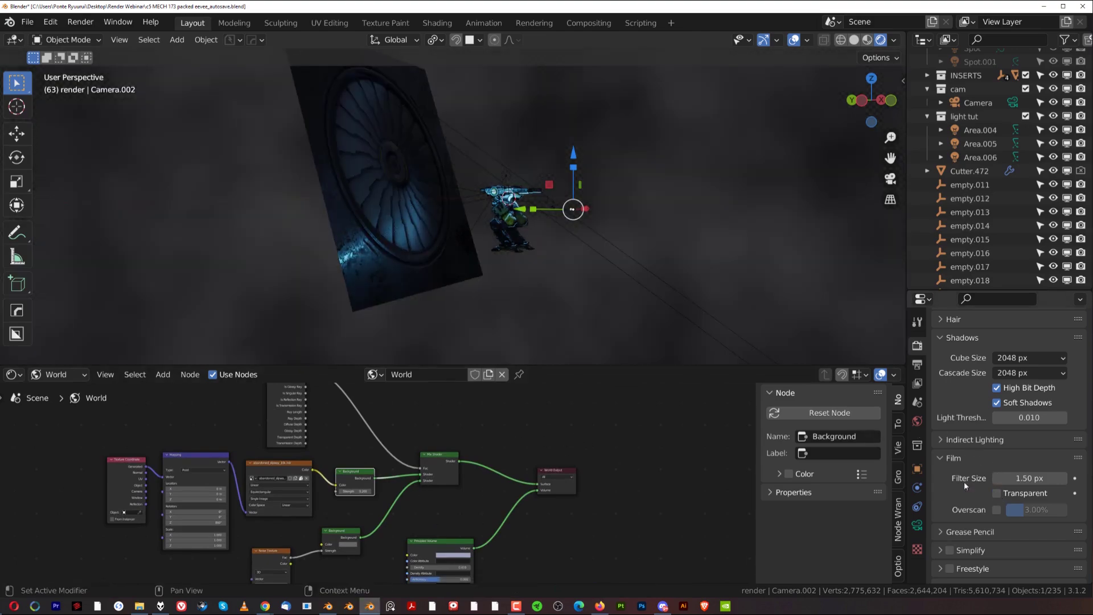
middle_drag(496, 295, 602, 237)
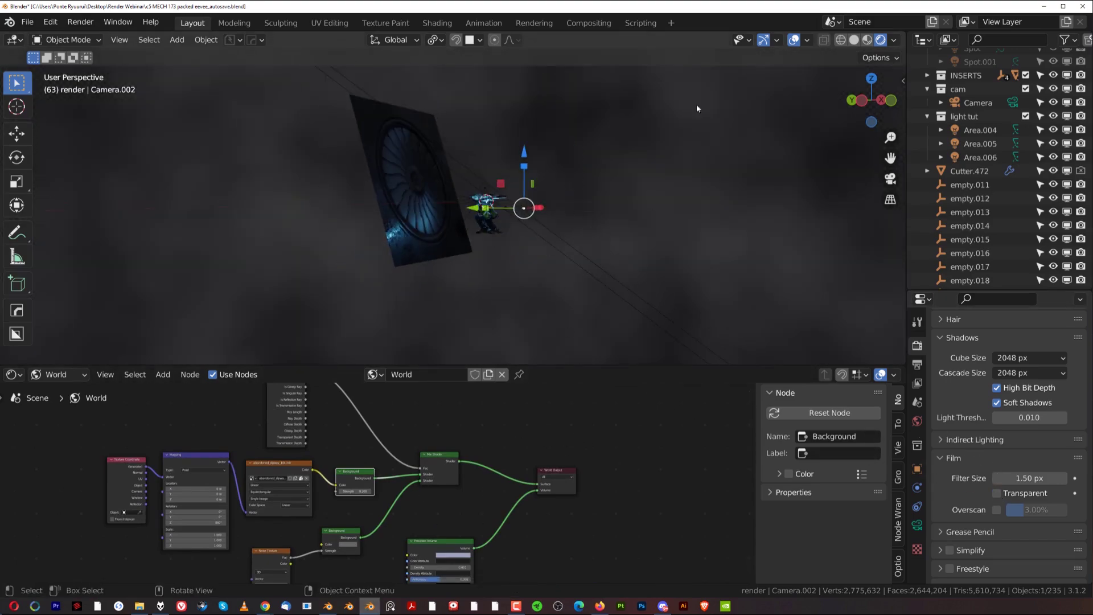
scroll(532, 263, up, 3)
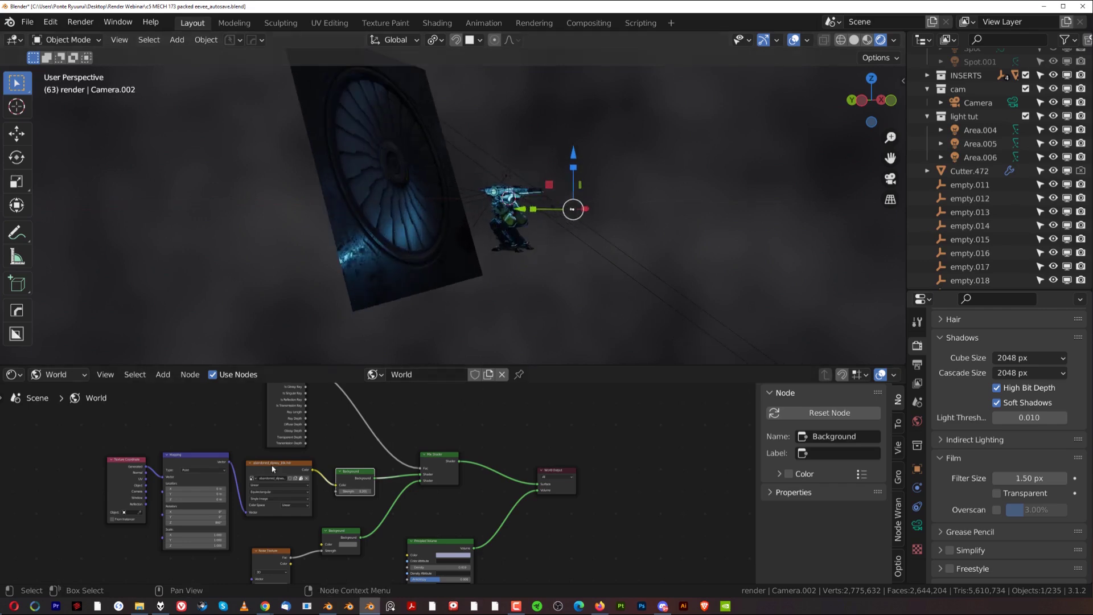
- Change the colour of the second Background node to a dark blue
click(353, 547)
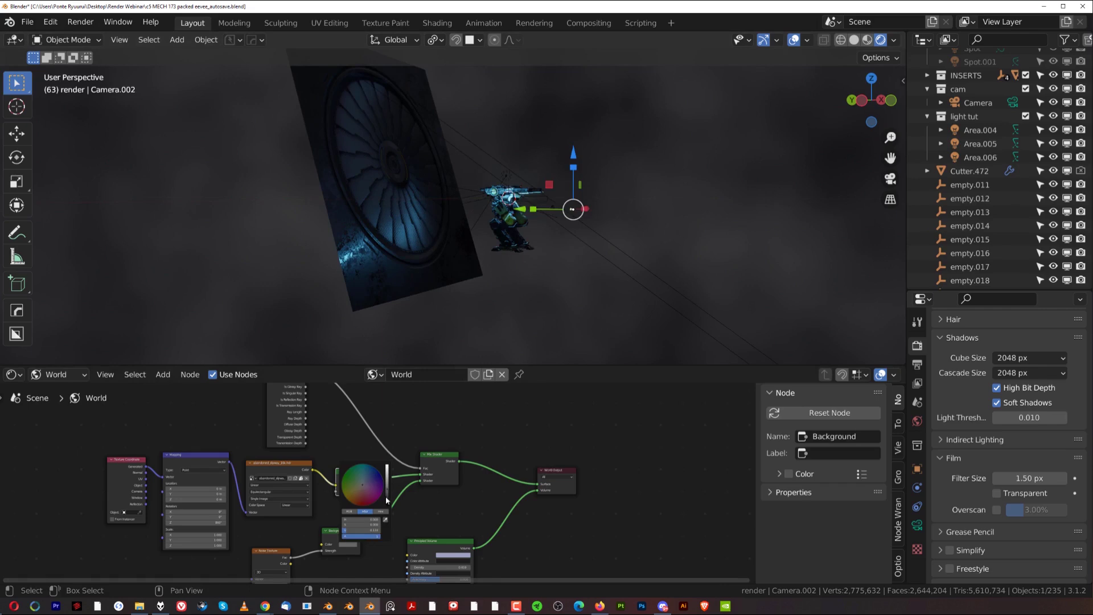
mouse_move(386, 493)
mouse_down()
mouse_move(386, 479)
mouse_move(389, 494)
mouse_up()
click(367, 471)
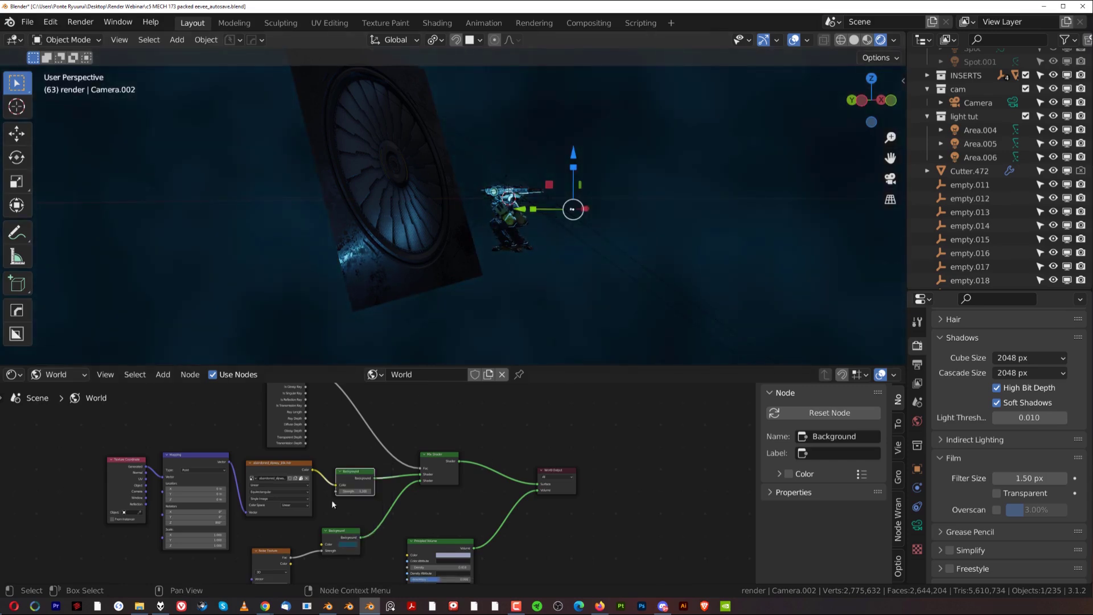
- Disconnect the Principled Volume from the World Output's Volume input and reconnect it to compare the scene without the volume
middle_drag(688, 269, 548, 232)
middle_drag(514, 411, 424, 409)
scroll(424, 410, up, 2)
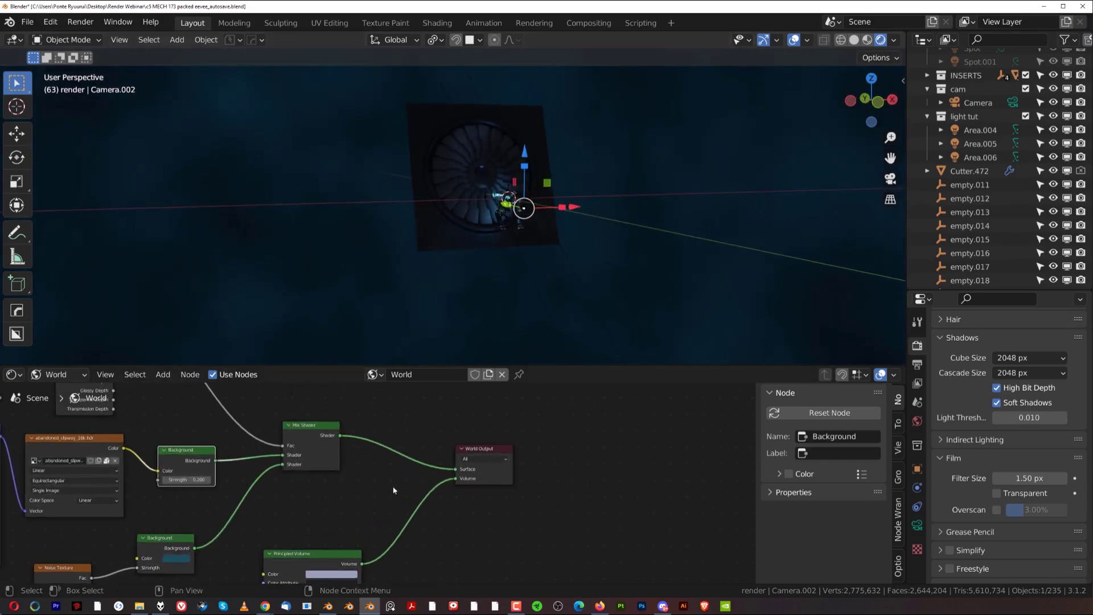
ctrl+right_drag(436, 535, 436, 537)
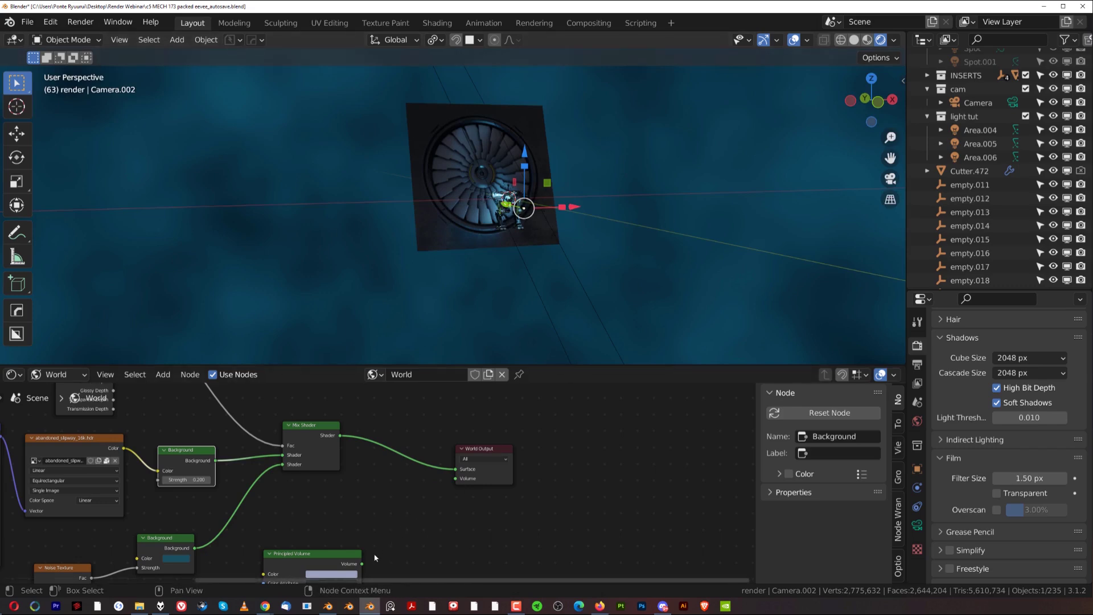
drag(361, 564, 457, 478)
scroll(485, 512, down, 4)
middle_drag(487, 514, 454, 466)
key(shift+a)
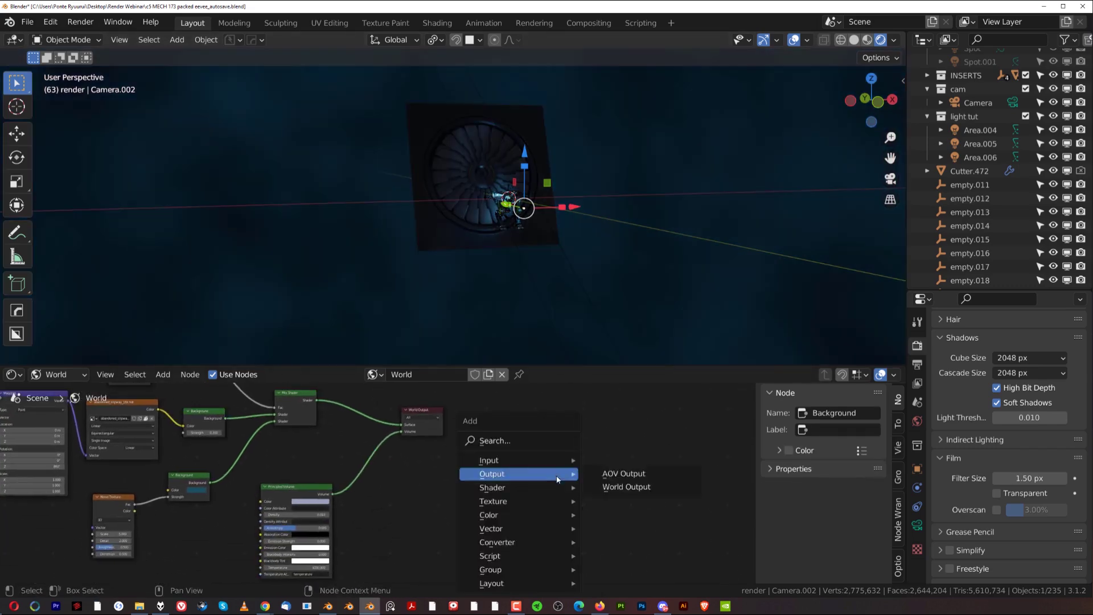
click(548, 442)
text(vol)
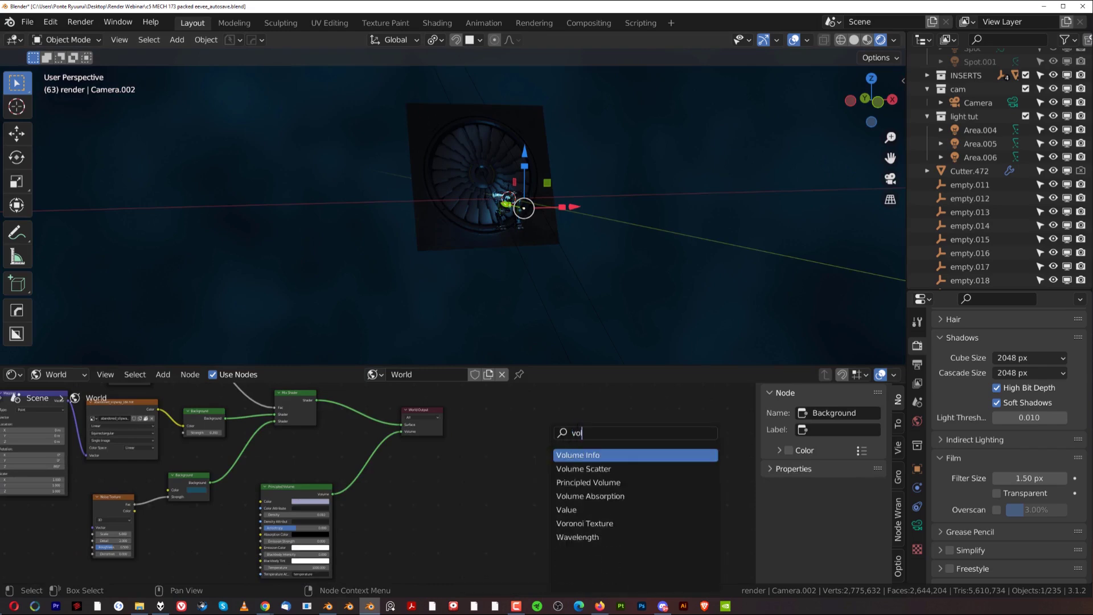
key(Escape)
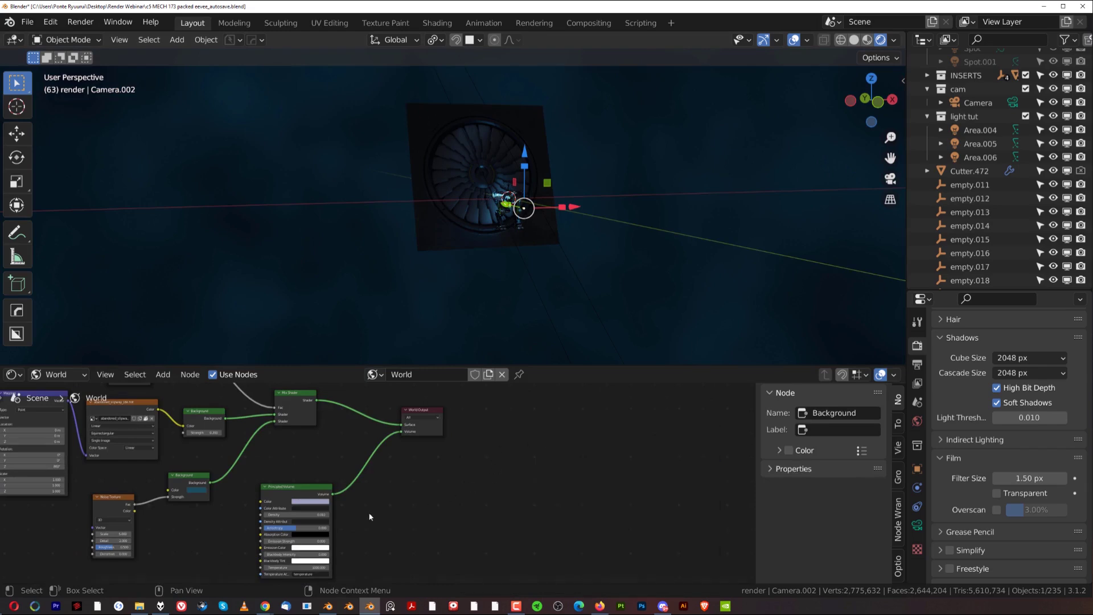
- Examine the Principled Volume node's color, density, anisotropy and emission settings and its link to the World Output
scroll(371, 507, up, 4)
middle_drag(302, 523, 360, 451)
scroll(367, 485, up, 3)
scroll(380, 488, up, 2)
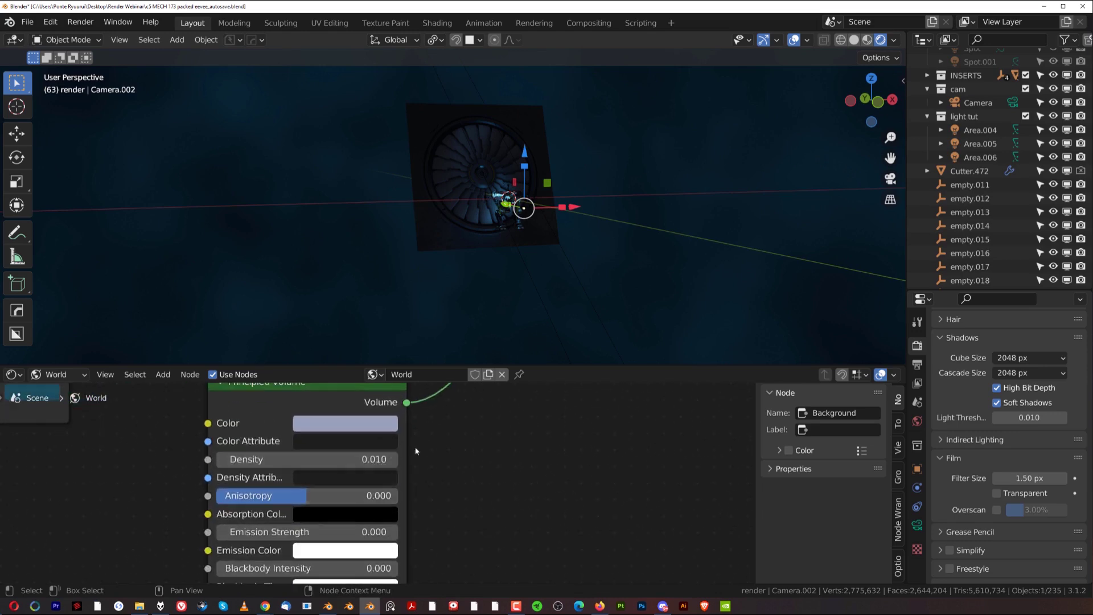
scroll(375, 482, down, 4)
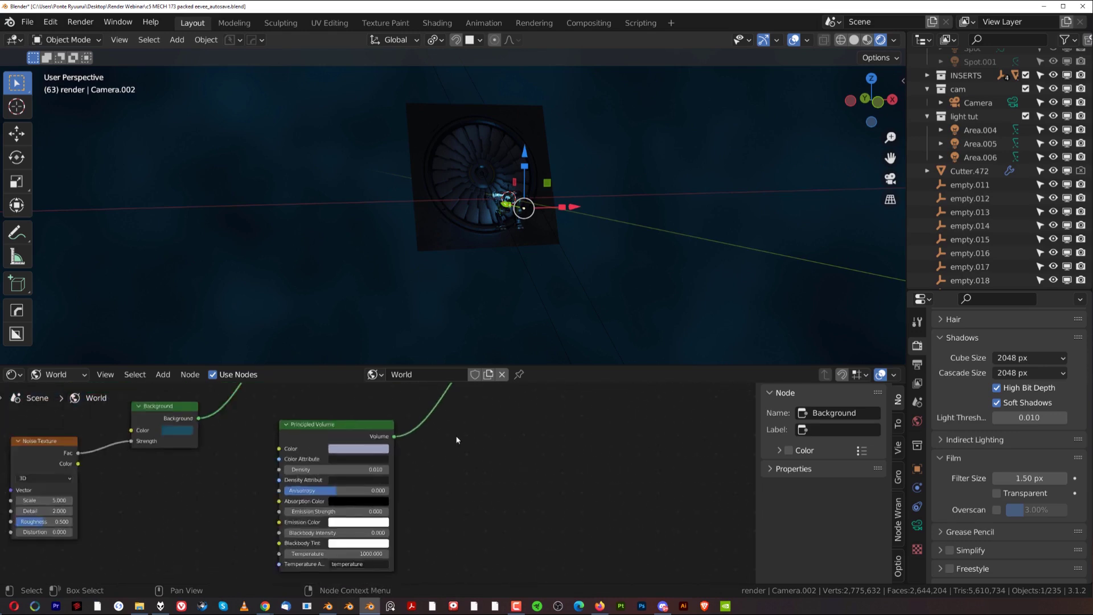
middle_drag(462, 430, 425, 504)
scroll(425, 504, up, 1)
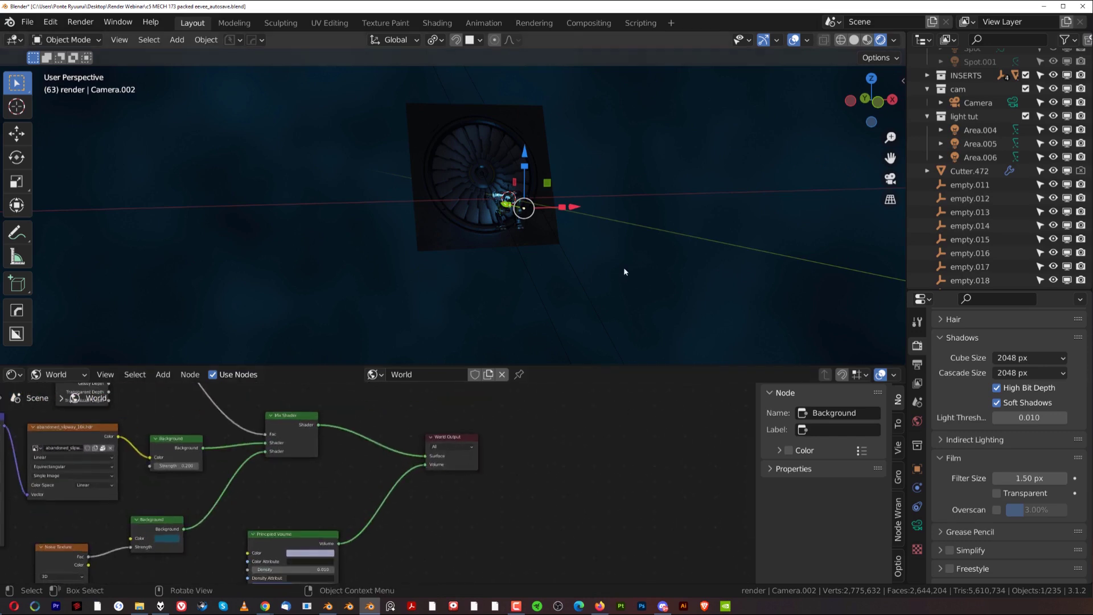
- View the mech through the scene camera with the world volume connected
scroll(616, 257, up, 2)
scroll(616, 258, up, 2)
middle_drag(616, 257, 709, 251)
key(KP_0)
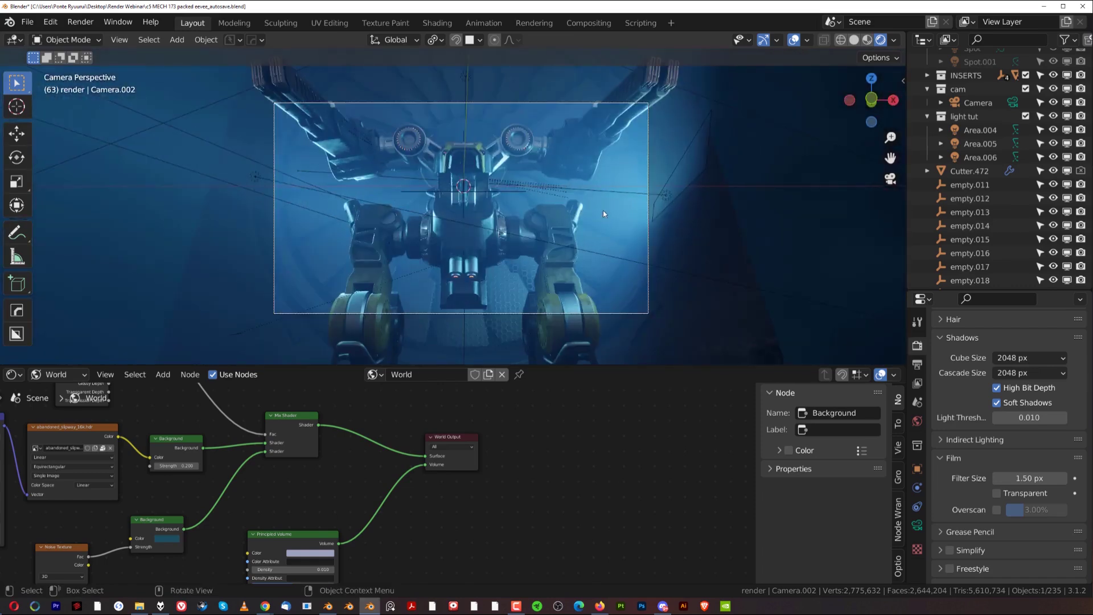
scroll(578, 188, down, 2)
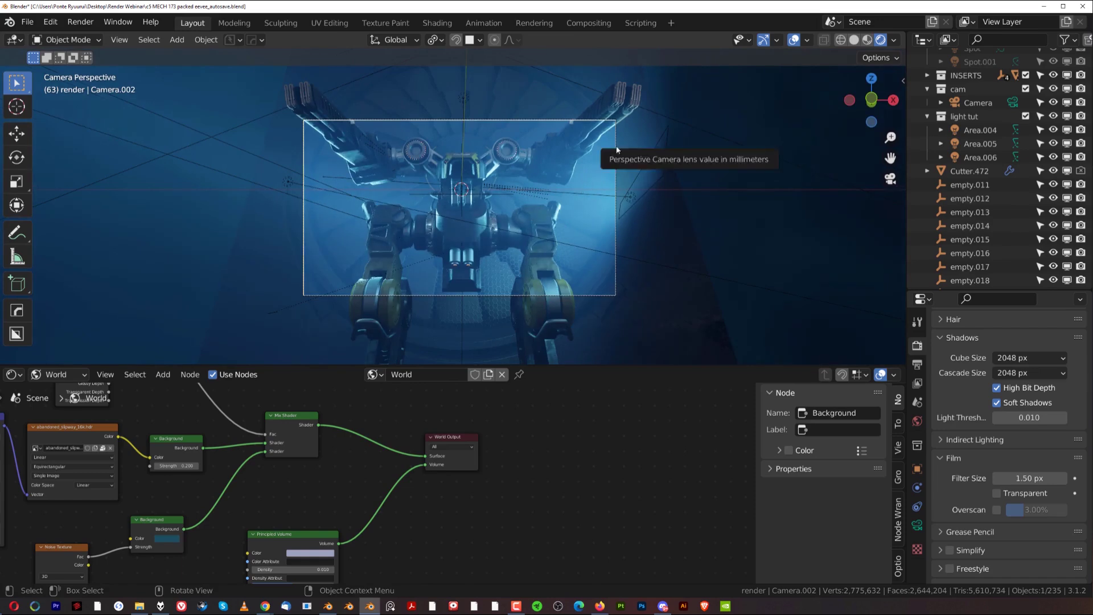
- Open the Compositing workspace and examine the nodes from Render Layers through RGB Curves, Glare and Color Balance
click(587, 23)
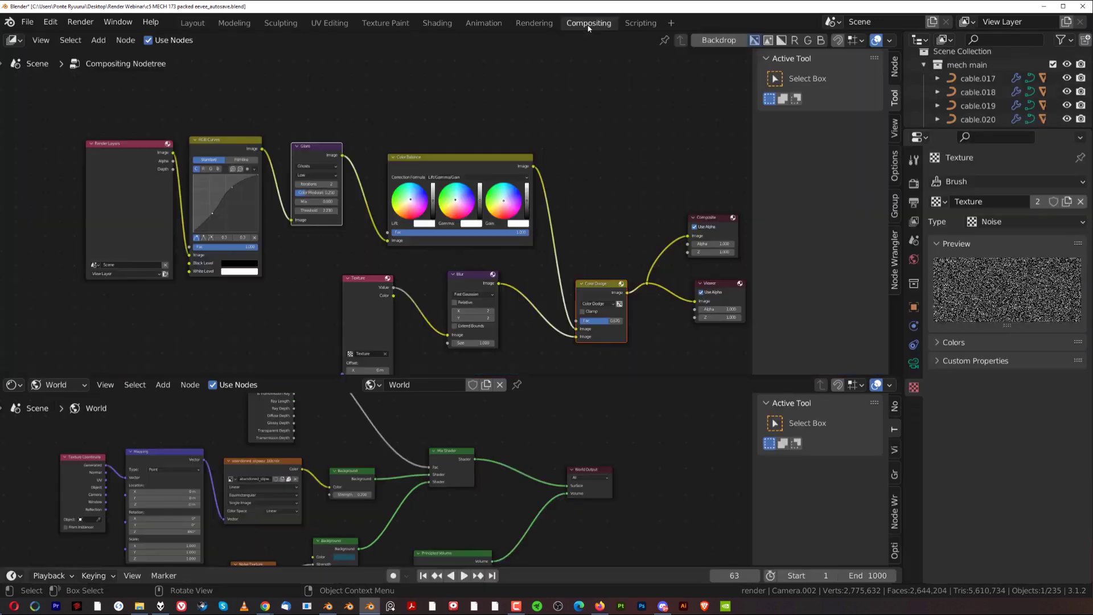
middle_drag(524, 221, 518, 158)
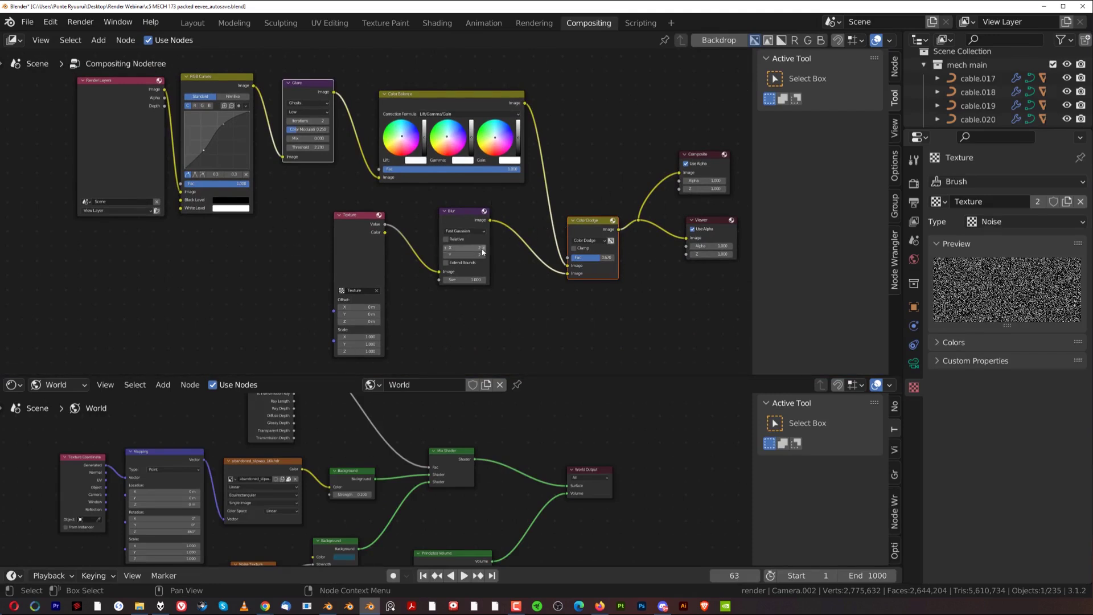
scroll(393, 156, down, 1)
middle_drag(399, 171, 412, 208)
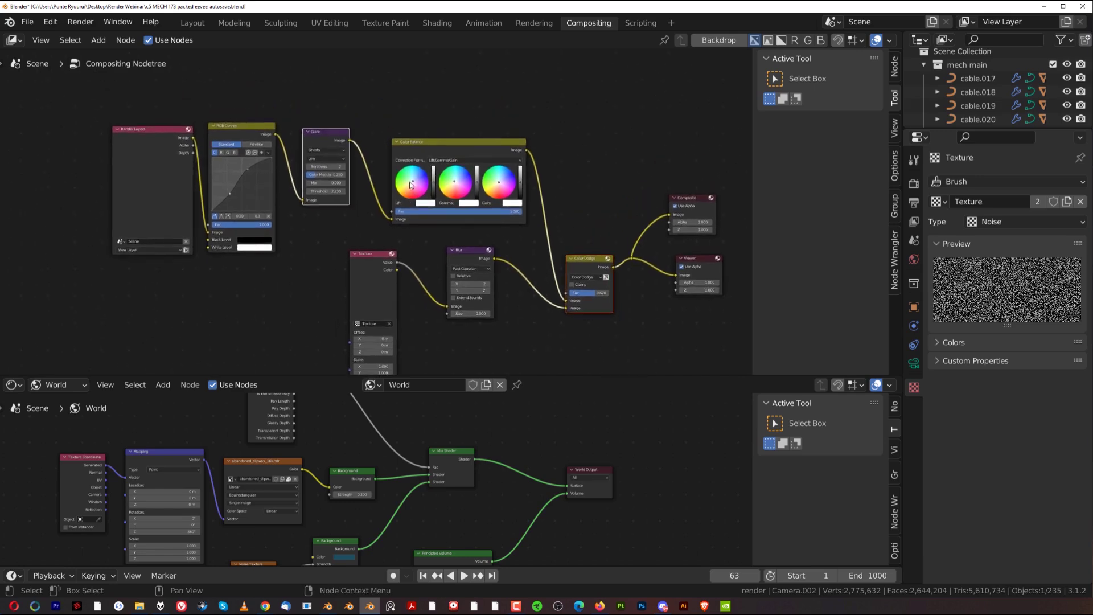
scroll(412, 208, up, 2)
scroll(381, 171, down, 2)
middle_drag(453, 155, 434, 185)
drag(132, 155, 130, 121)
scroll(53, 158, up, 5)
middle_drag(53, 157, 329, 263)
scroll(271, 181, up, 6)
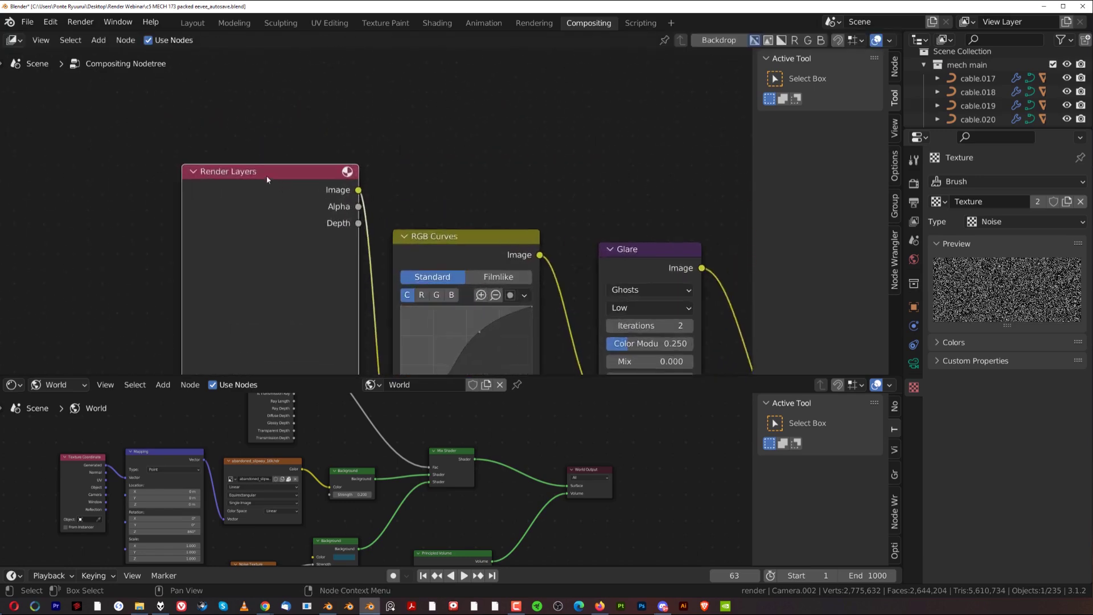
- Examine the Composite and Viewer output nodes at the end of the finished compositing tree
scroll(245, 194, down, 4)
scroll(353, 199, down, 6)
middle_drag(740, 285, 478, 178)
scroll(521, 183, up, 8)
middle_drag(589, 215, 567, 192)
drag(529, 161, 552, 129)
scroll(432, 214, down, 9)
middle_drag(297, 177, 506, 188)
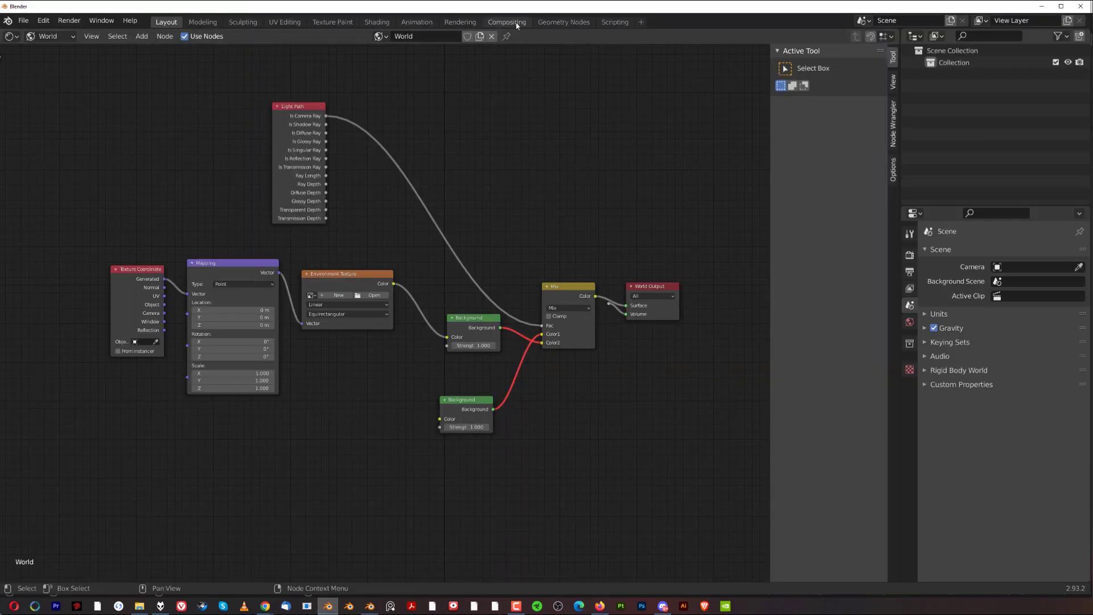
- Open the Compositing workspace in the empty file, enable Use Nodes and enlarge the node editor over the Dope Sheet
click(508, 22)
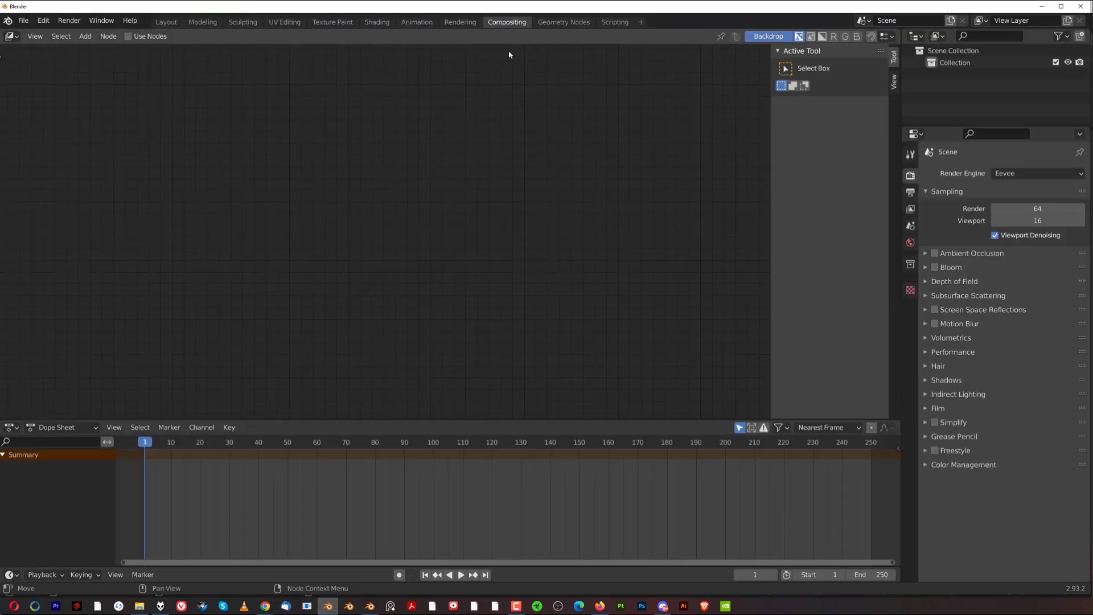
click(127, 36)
key(Home)
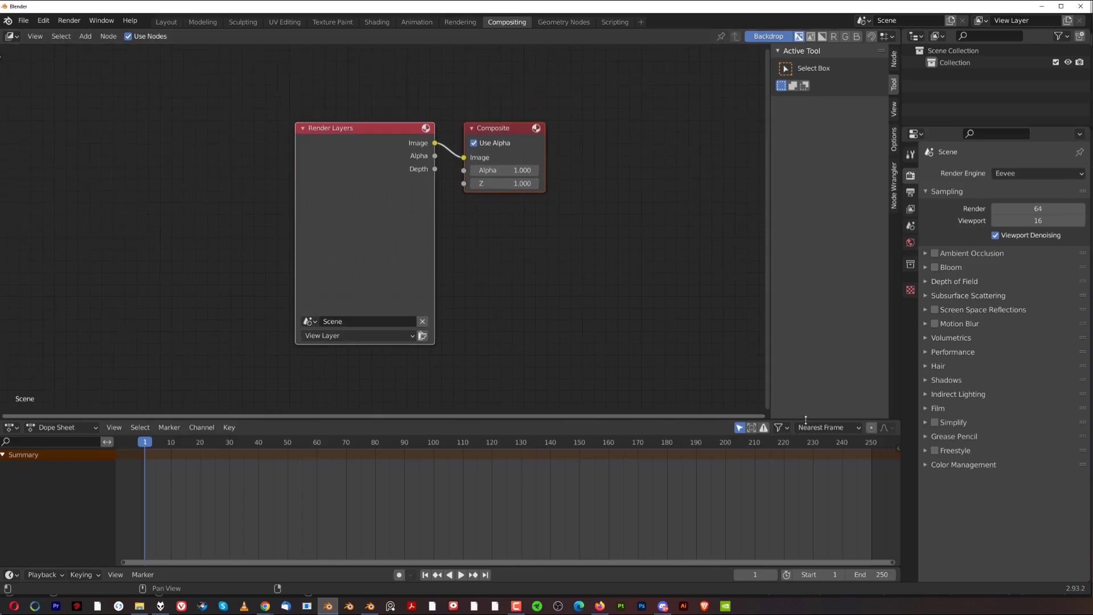
drag(899, 420, 897, 455)
middle_drag(385, 201, 157, 177)
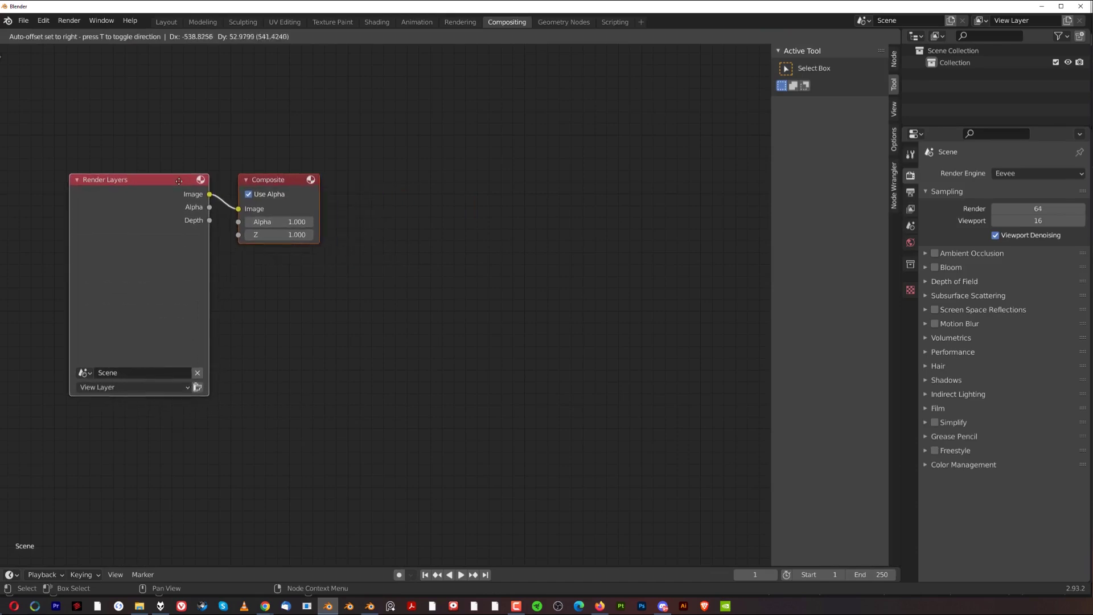
- Move the Composite node away from Render Layers and insert a Glare node on the link between them
drag(275, 180, 691, 207)
click(471, 297)
key(shift+a)
click(478, 294)
text(gl)
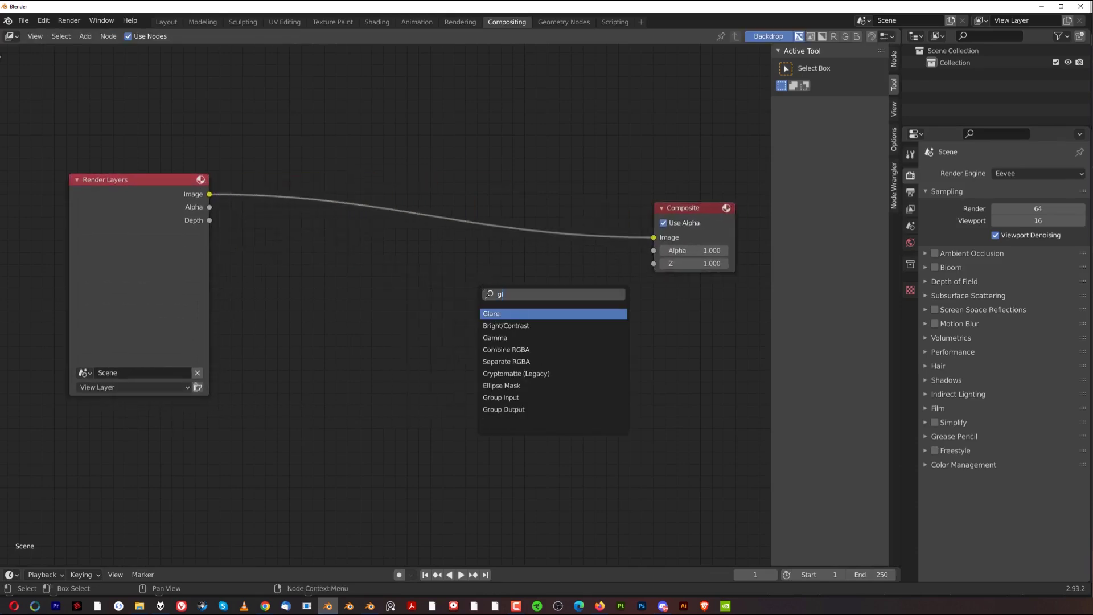
click(520, 315)
click(563, 323)
- Insert an RGB Curves node on the link between Render Layers and Glare
key(shift+a)
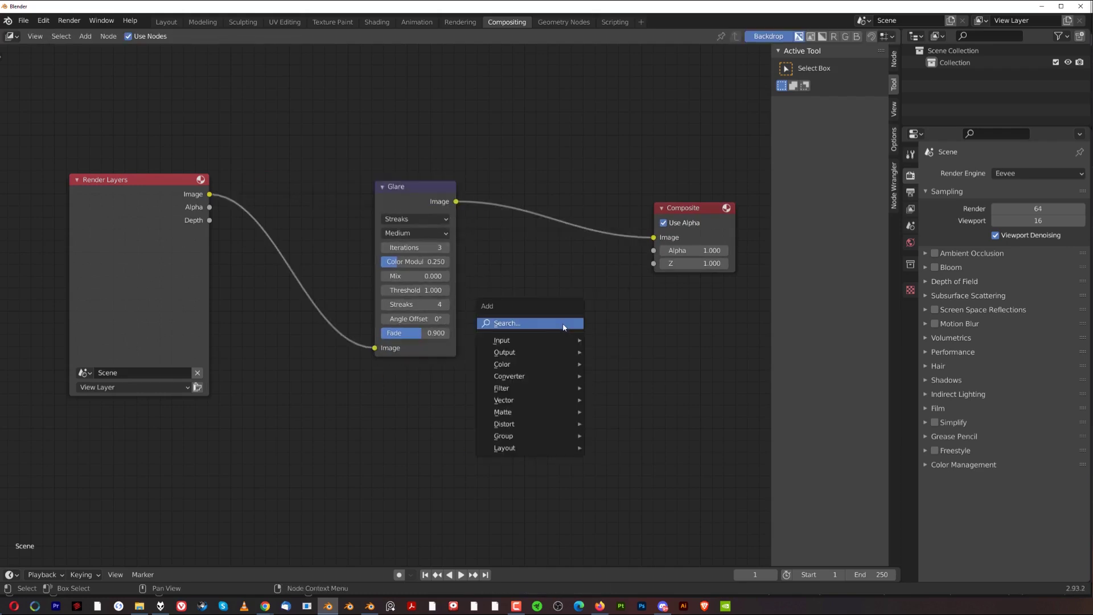
click(564, 324)
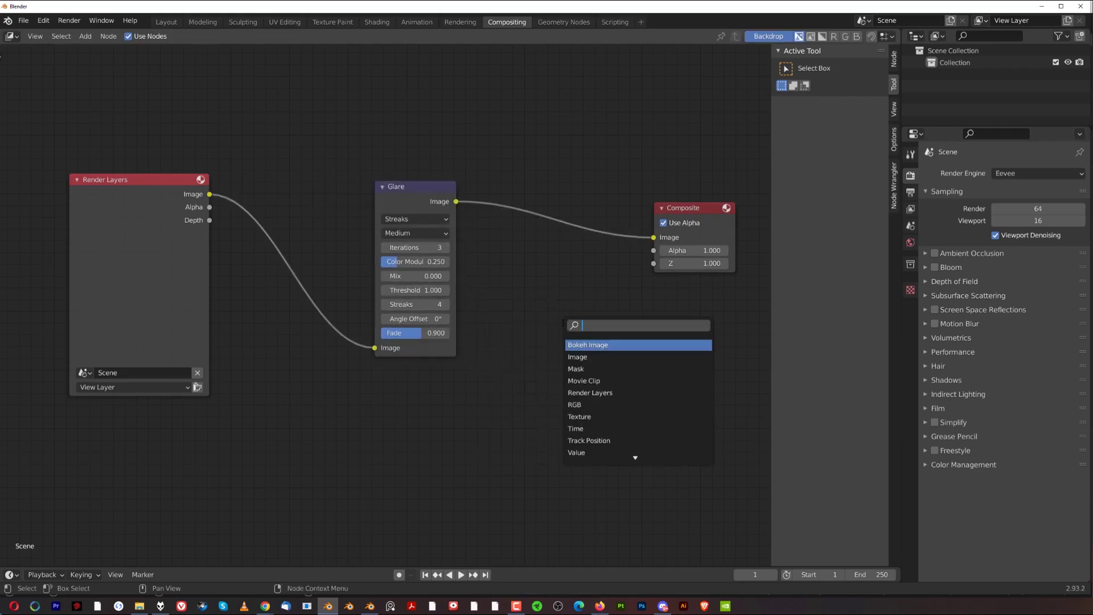
text(cu)
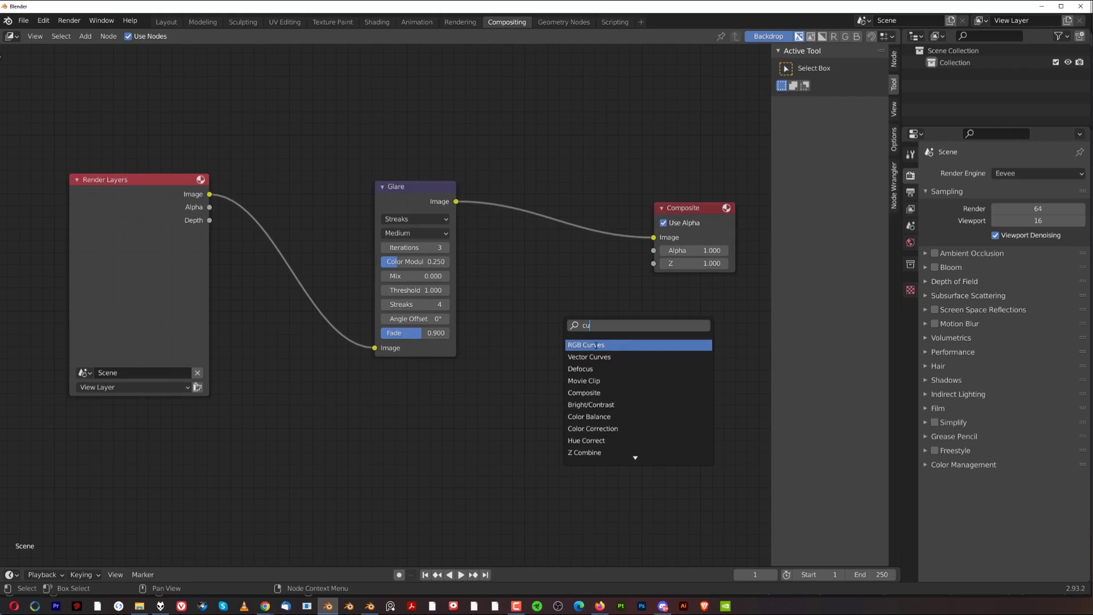
click(594, 345)
click(575, 343)
- Insert a Color Balance node on the link between RGB Curves and Glare
key(shift+a)
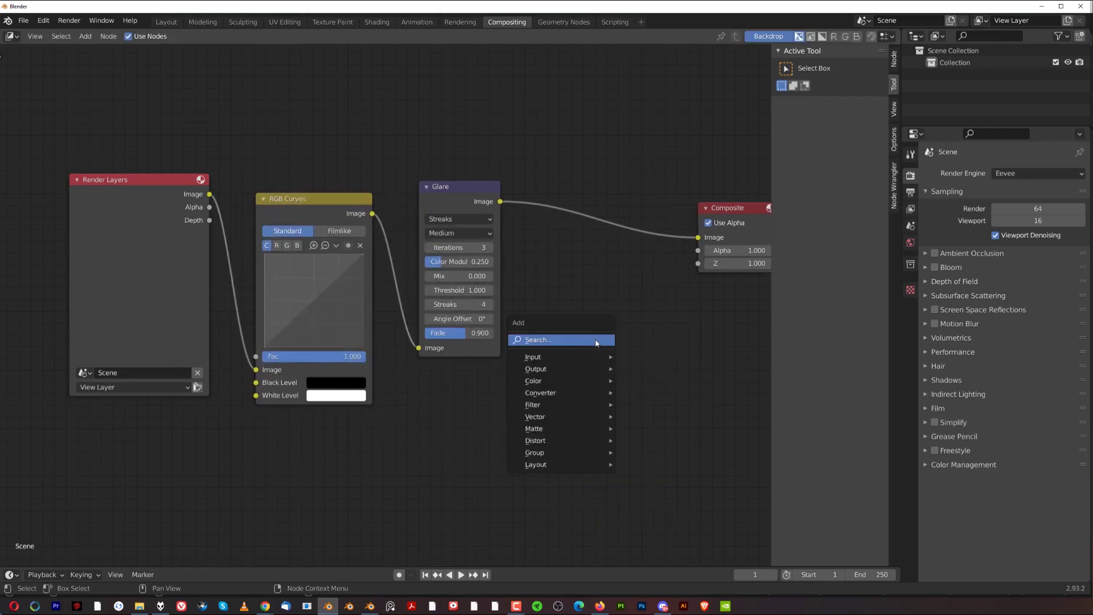
click(596, 341)
text(col)
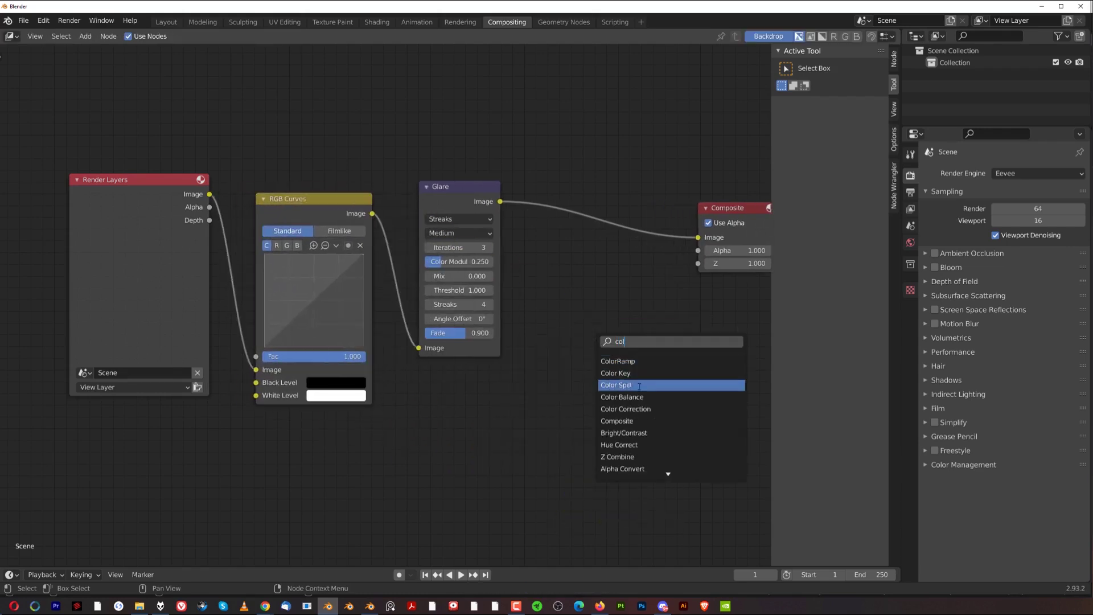
click(631, 397)
click(459, 351)
- Move Color Balance behind Glare, cut the old links and rewire RGB Curves into Glare and Glare into Color Balance
scroll(558, 354, down, 1)
scroll(584, 308, down, 3)
middle_drag(586, 302, 366, 274)
scroll(356, 220, down, 1)
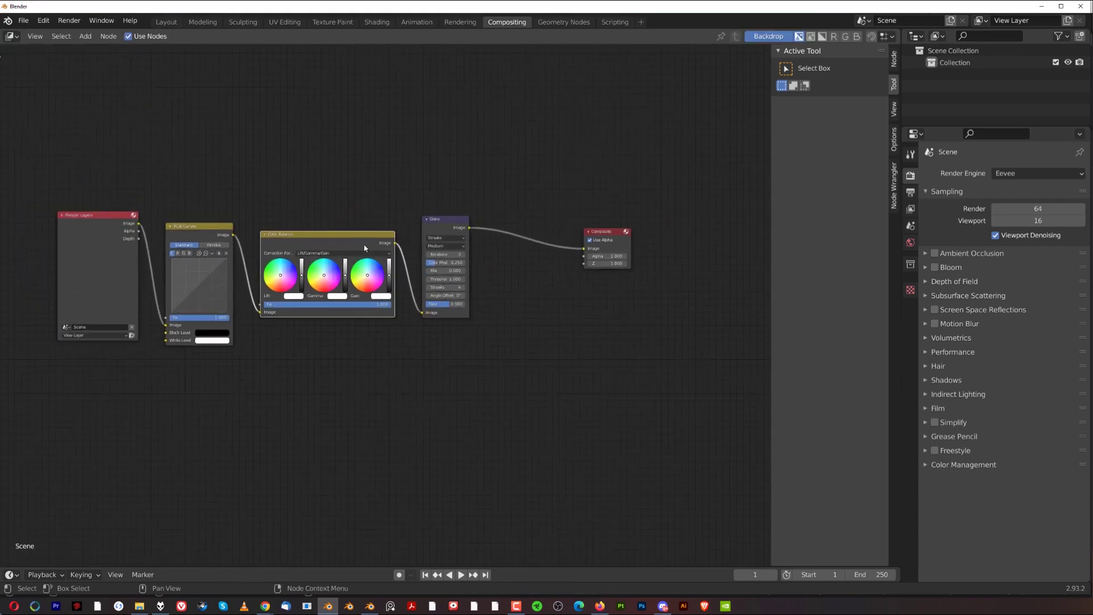
drag(367, 244, 604, 173)
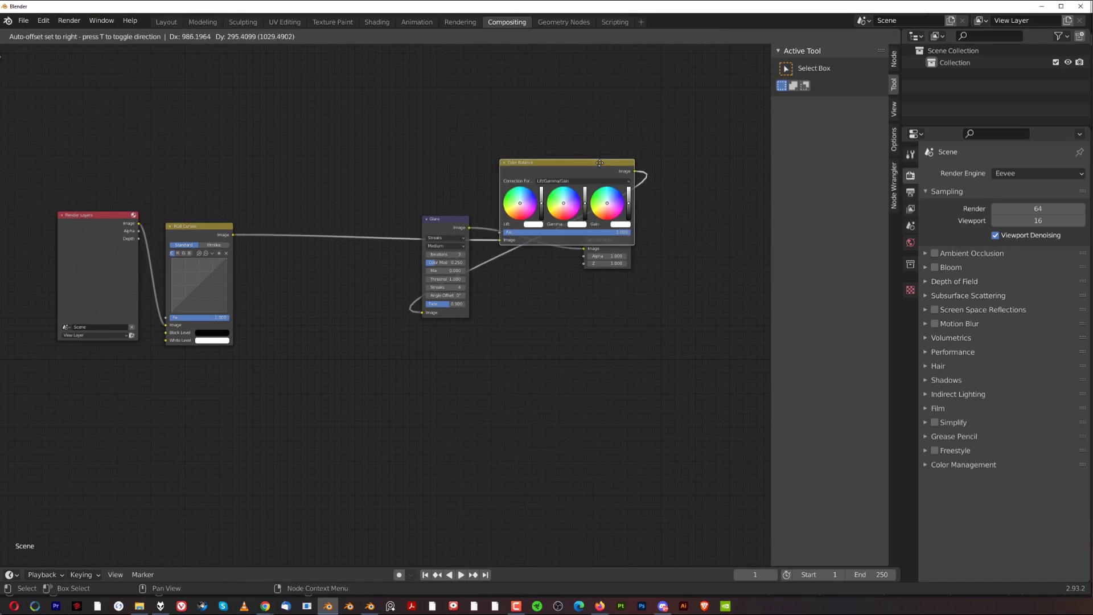
ctrl+right_drag(514, 294, 512, 297)
mouse_move(437, 219)
mouse_down()
mouse_move(279, 225)
mouse_move(263, 318)
mouse_up()
drag(310, 234, 502, 238)
drag(555, 163, 414, 208)
scroll(317, 251, up, 2)
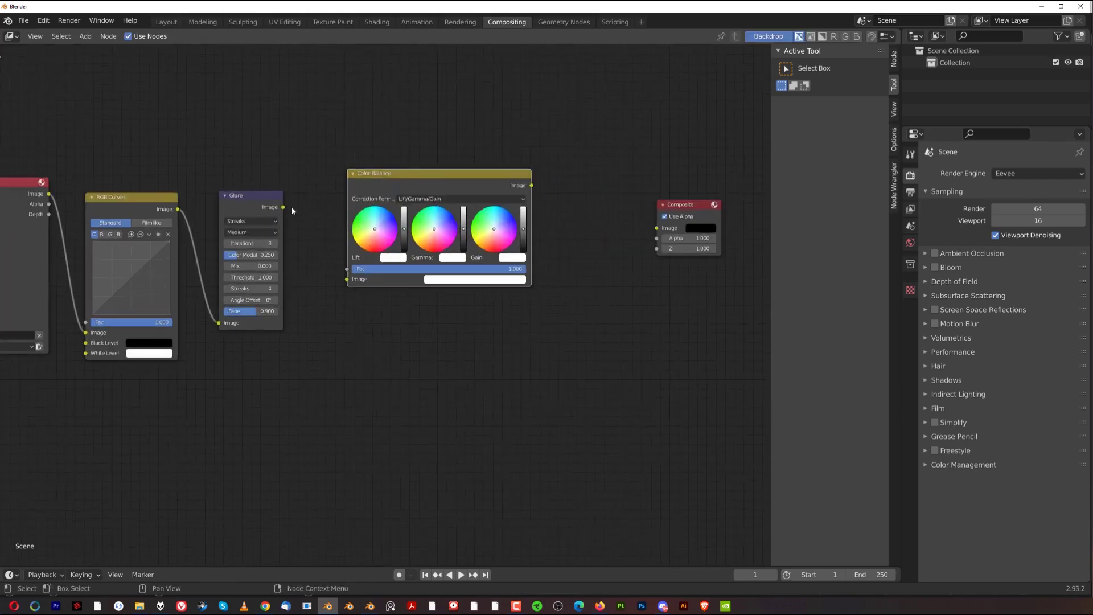
drag(283, 208, 346, 279)
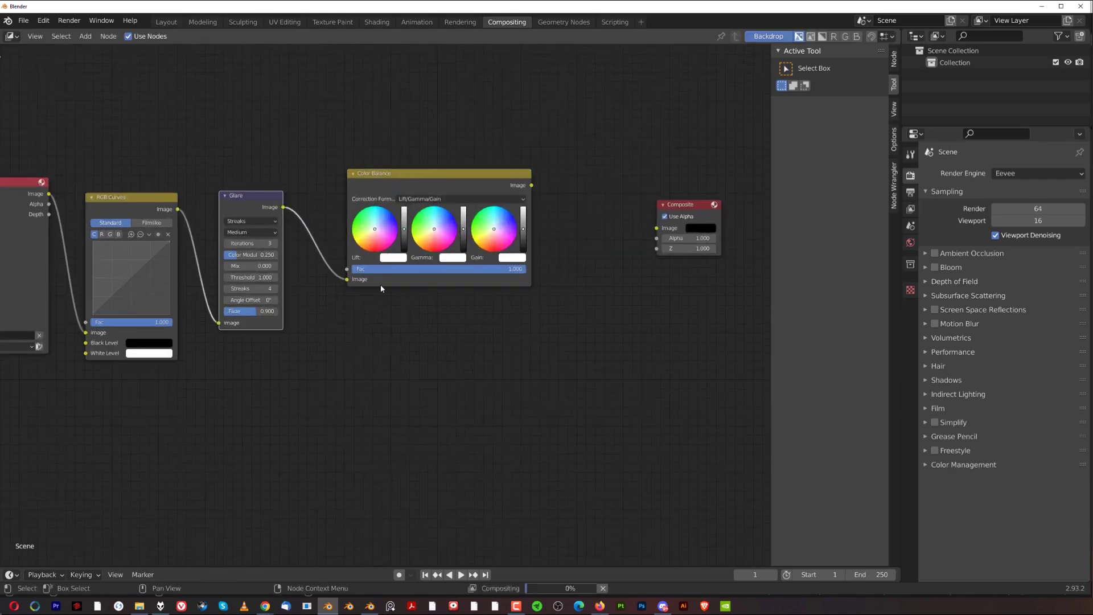
- Add a Mix node between Color Balance and Composite and set its blending mode to Color Dodge
key(shift+a)
click(586, 361)
text(mi)
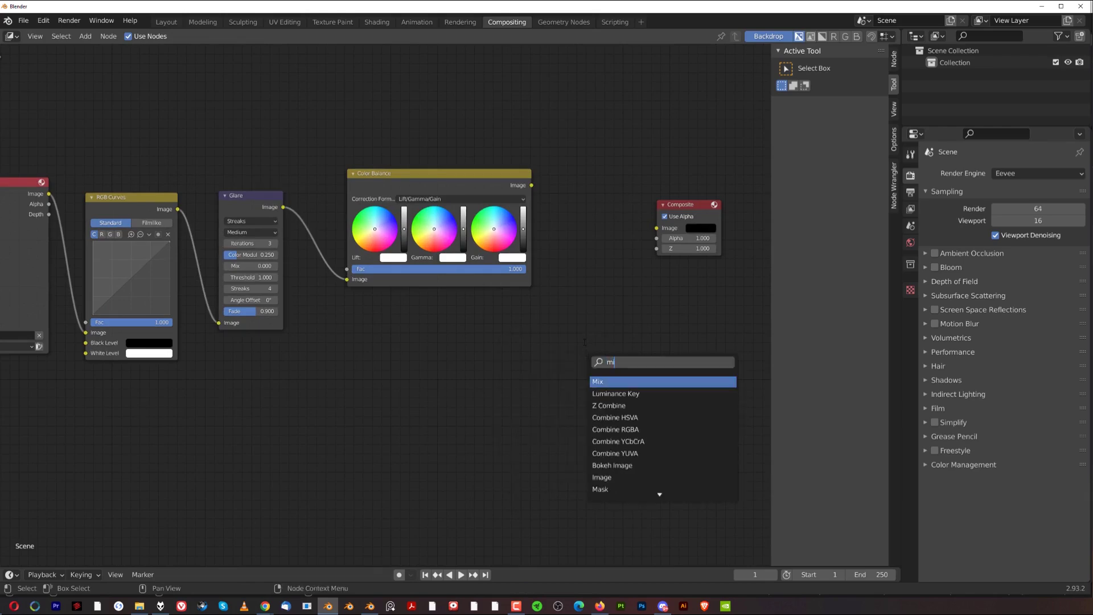
click(623, 381)
click(589, 332)
click(588, 332)
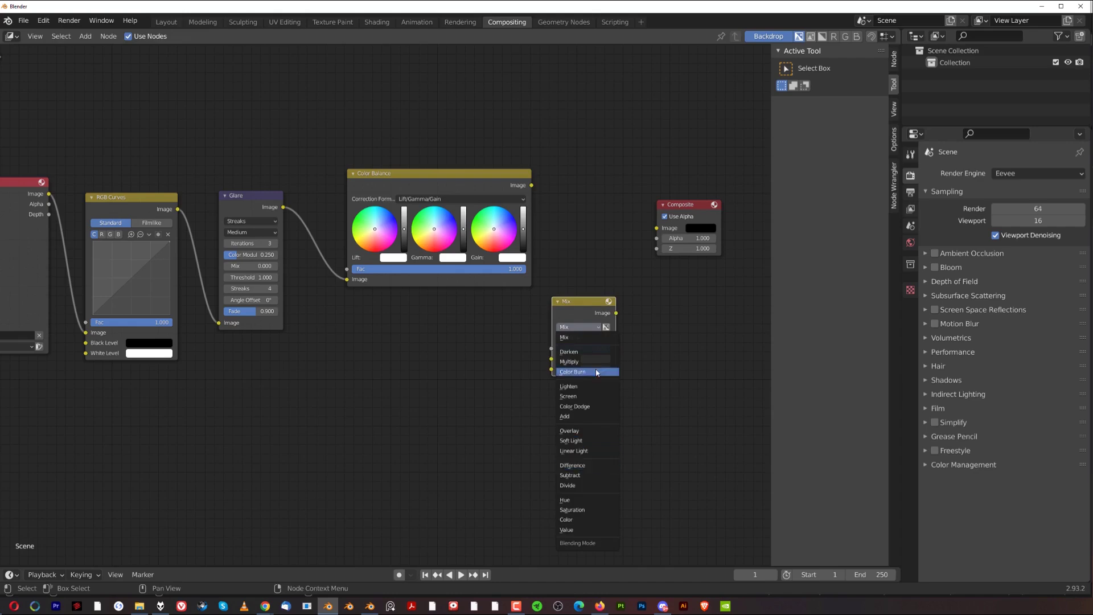
click(575, 405)
- Space out the Composite and Color Dodge nodes, then connect Color Balance to Color Dodge's first Image input and Color Dodge to Composite
scroll(333, 351, up, 1)
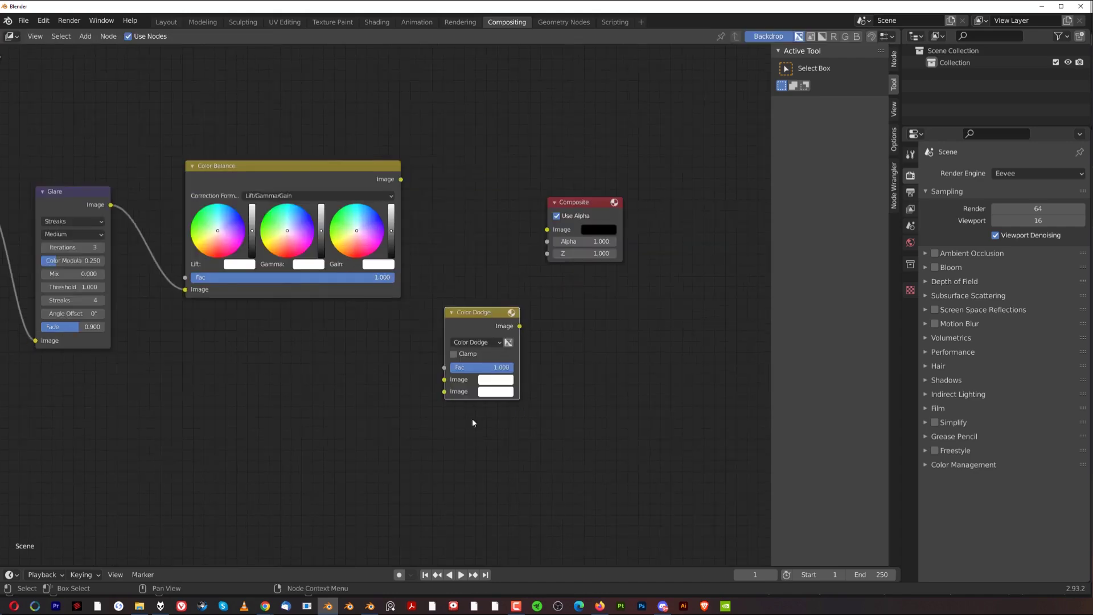
drag(587, 208, 658, 231)
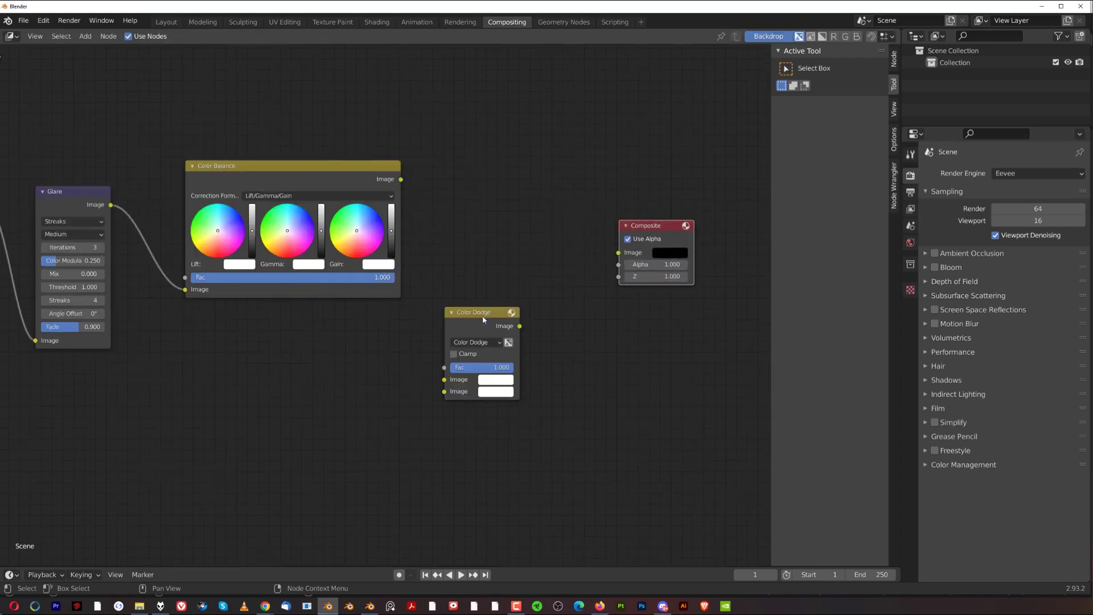
drag(485, 322, 541, 309)
mouse_move(401, 179)
mouse_down()
mouse_move(464, 341)
mouse_move(501, 366)
mouse_move(566, 321)
mouse_up()
drag(402, 179, 500, 366)
drag(576, 314, 618, 252)
- Add a Viewer node below Composite and connect the Color Dodge node's Image output to it
scroll(611, 318, down, 2)
middle_drag(432, 223, 404, 204)
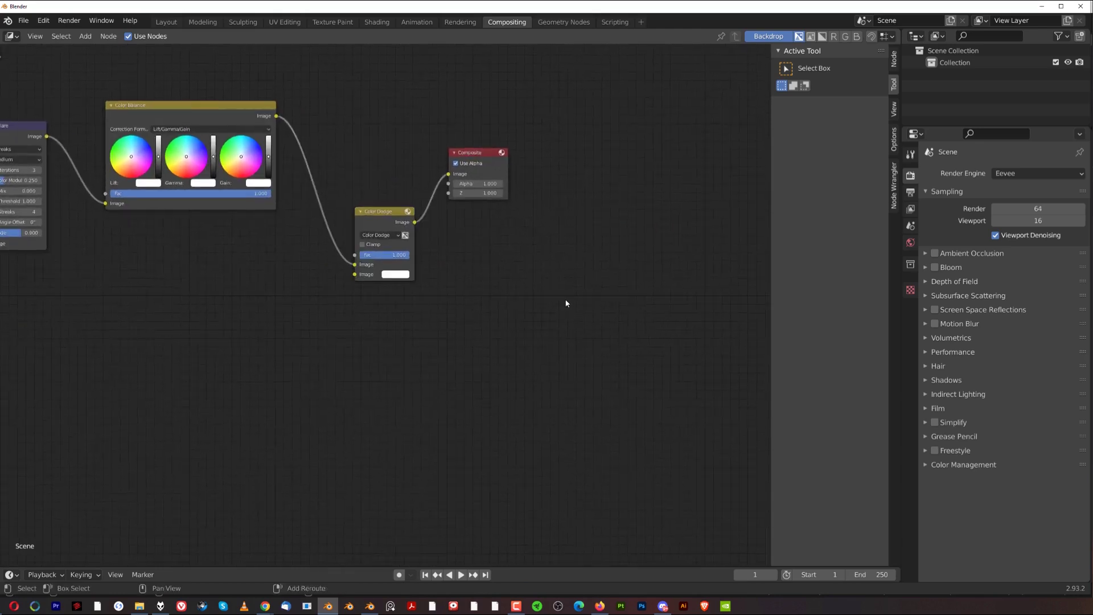
key(shift+a)
click(567, 303)
text(vi)
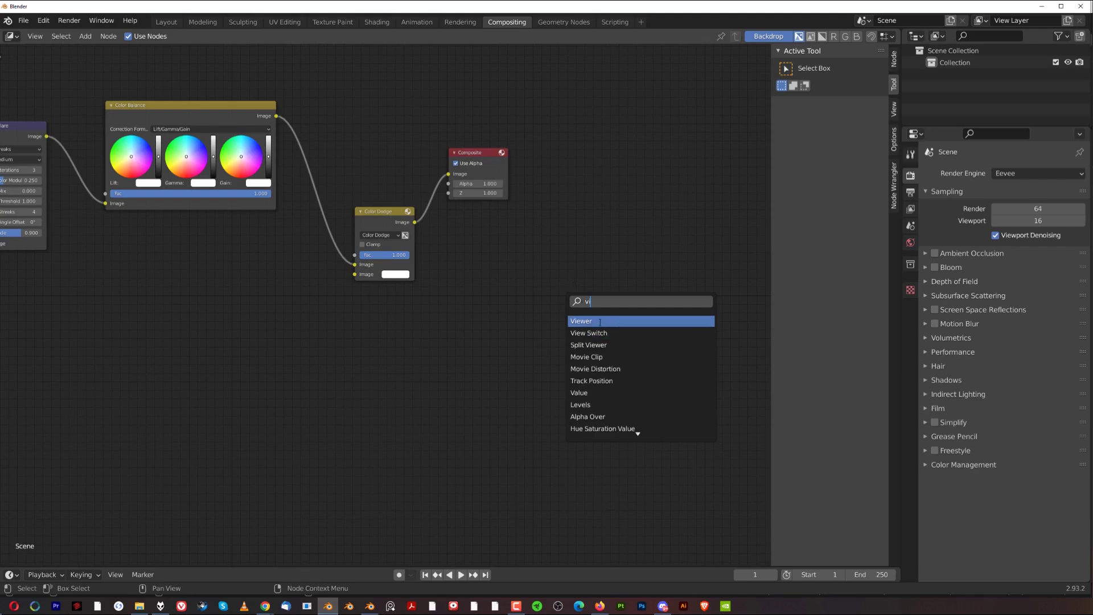
click(581, 321)
click(490, 280)
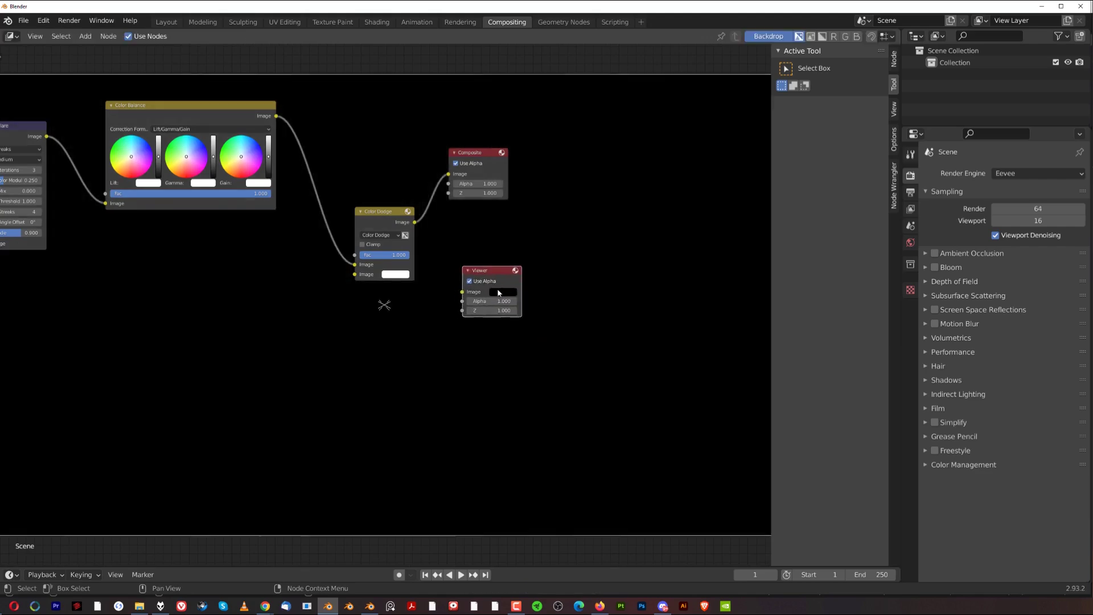
key(Home)
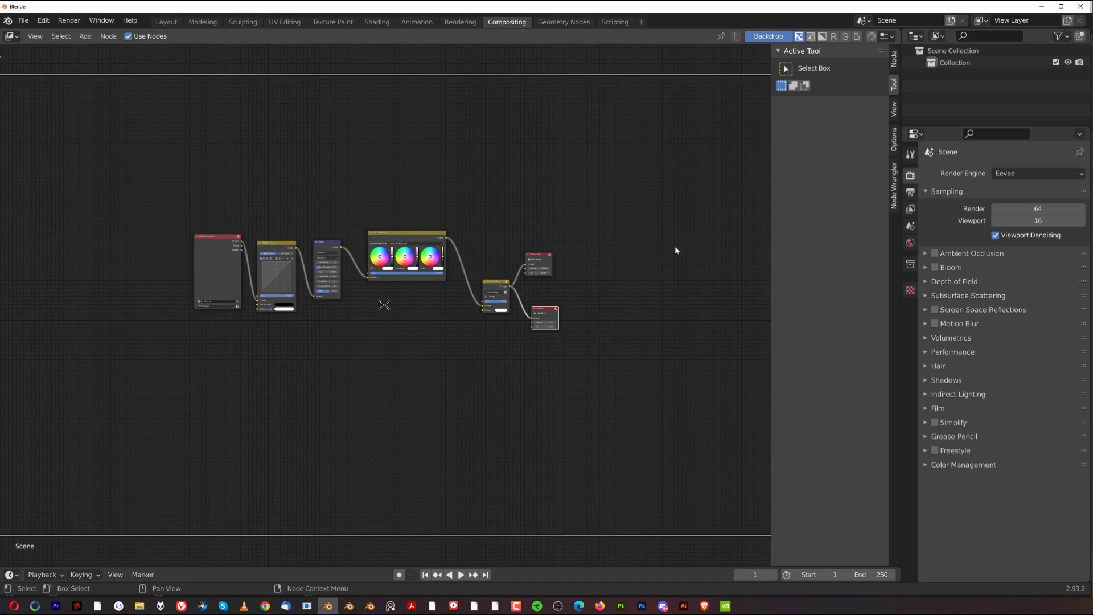
scroll(465, 317, up, 2)
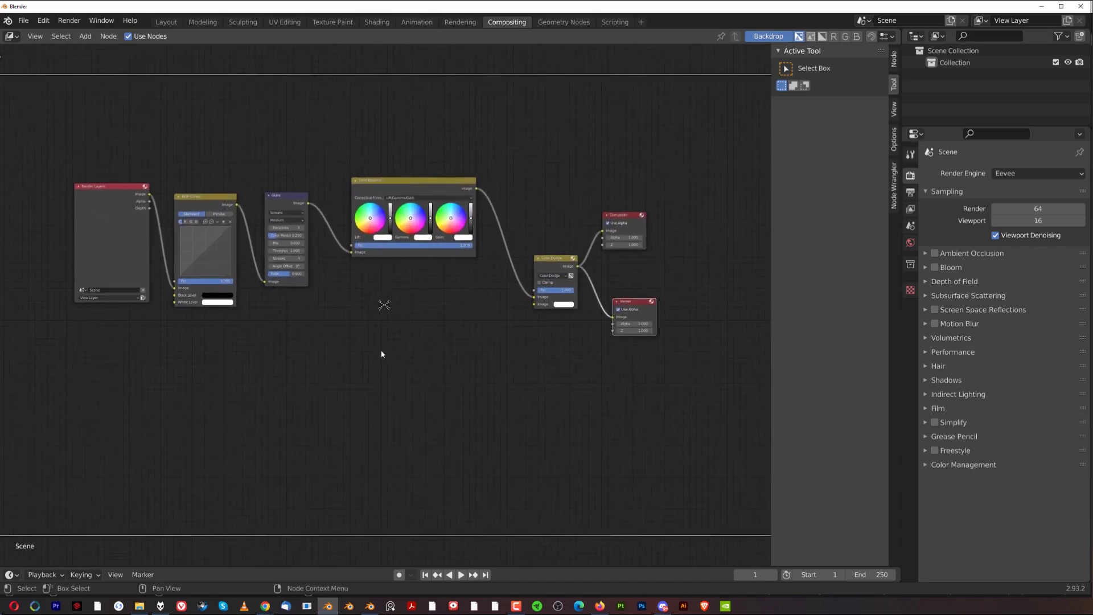
- Add a Texture node in the empty space below the Glare node
key(shift+a)
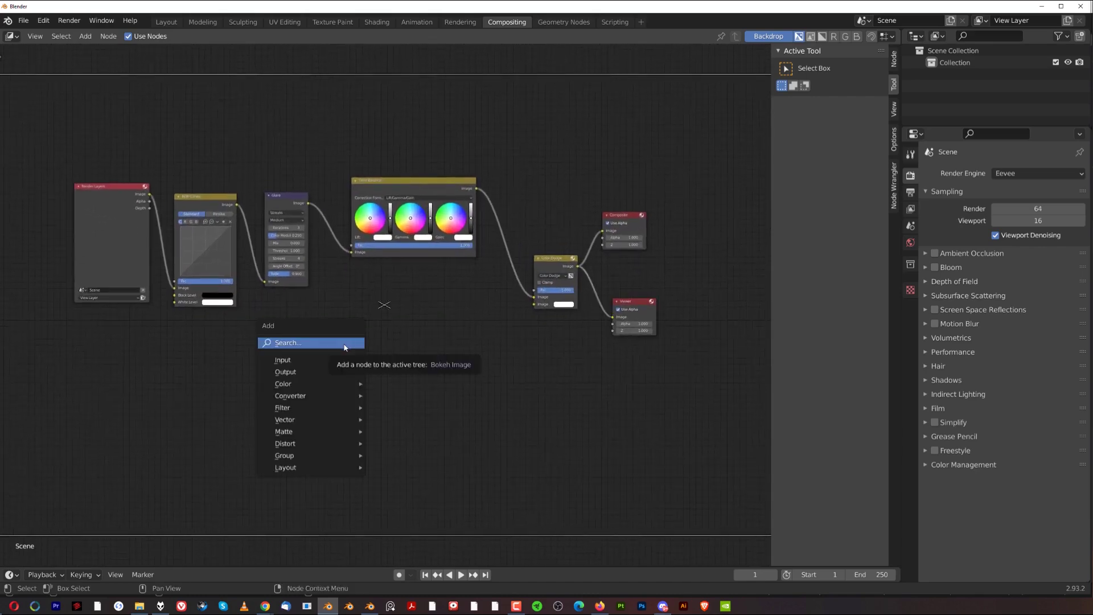
click(331, 342)
text(tex)
click(365, 362)
click(349, 386)
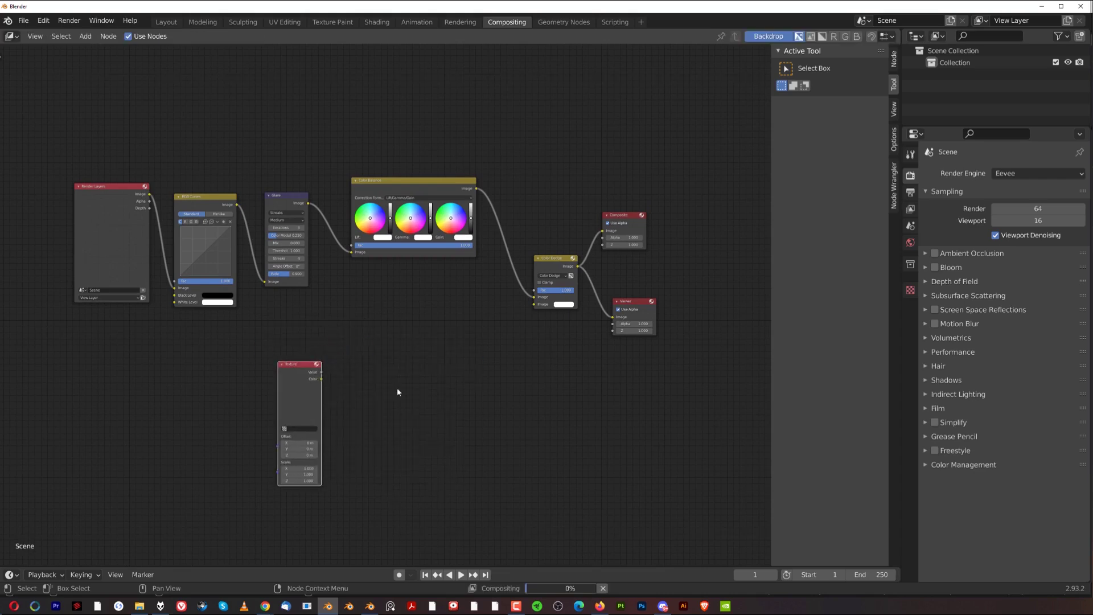
- Create a new texture of type Noise and assign it to the Texture node
click(911, 289)
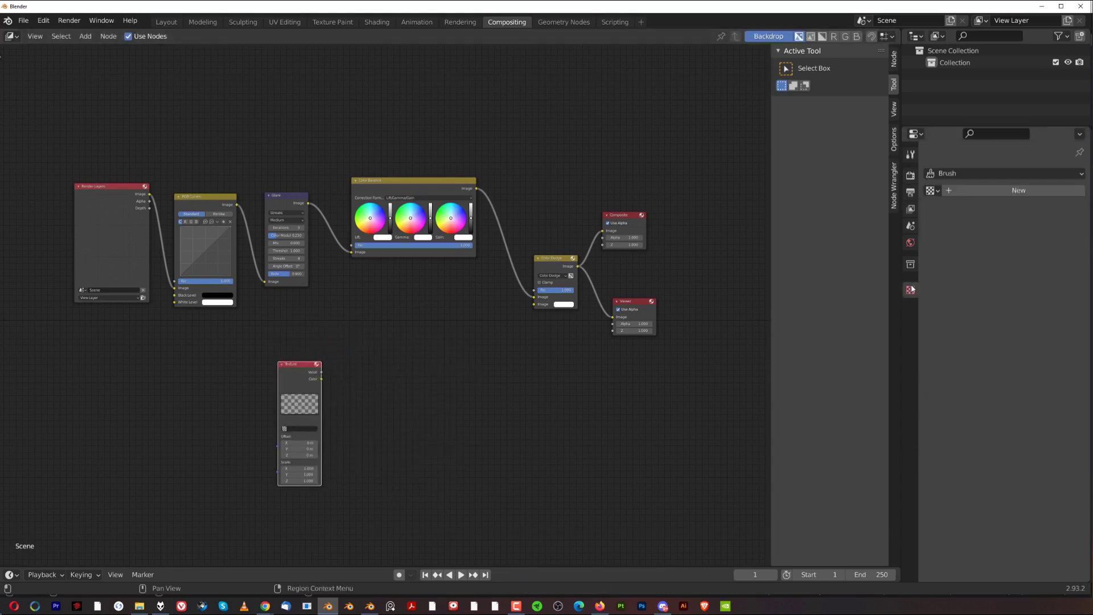
click(975, 190)
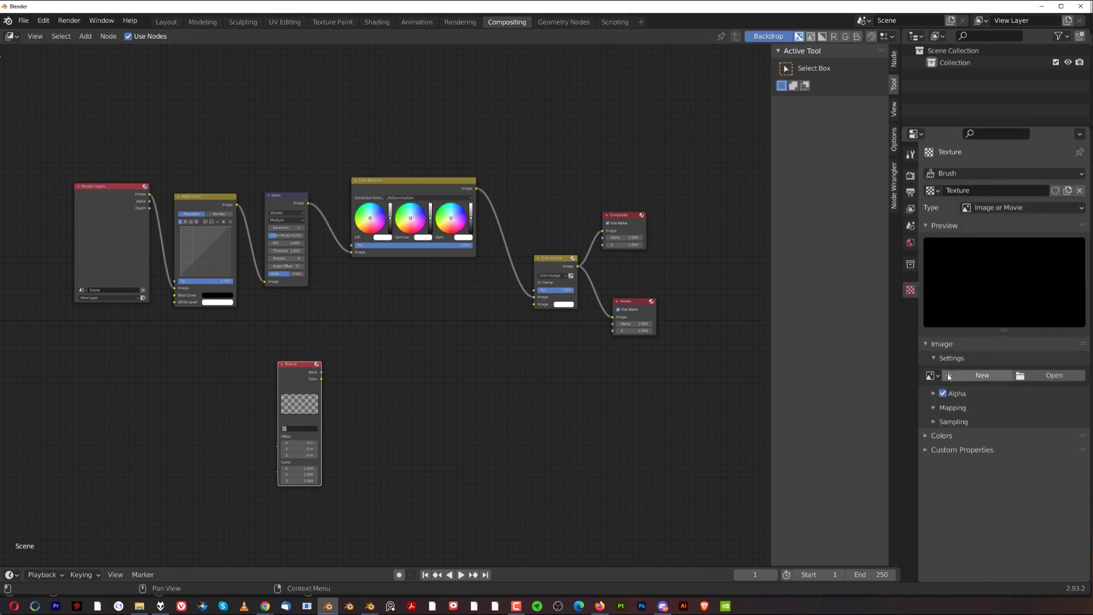
click(930, 375)
click(1017, 209)
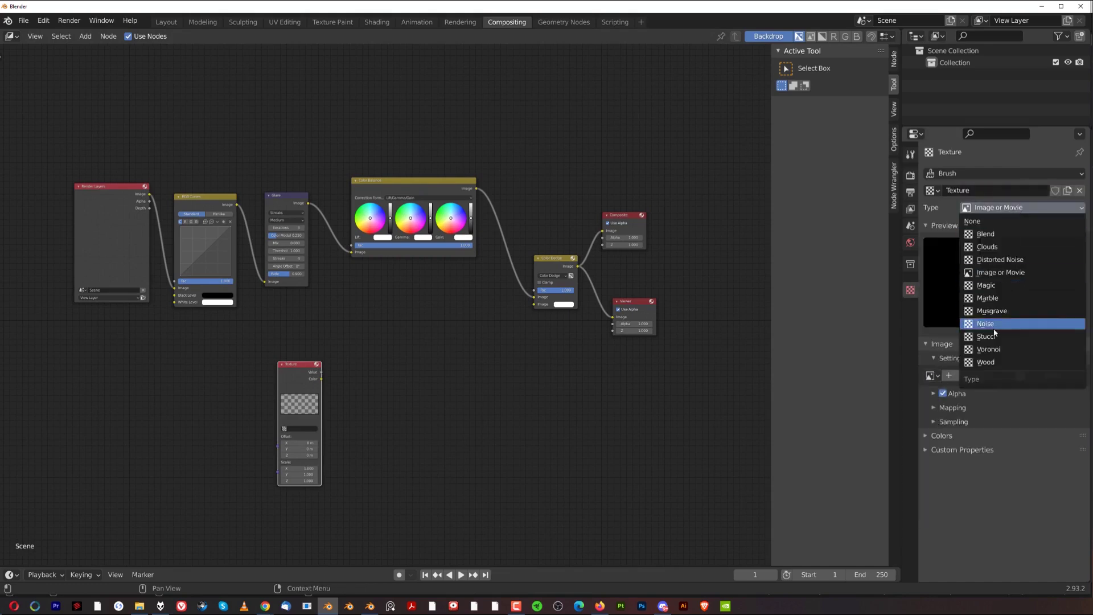
click(999, 325)
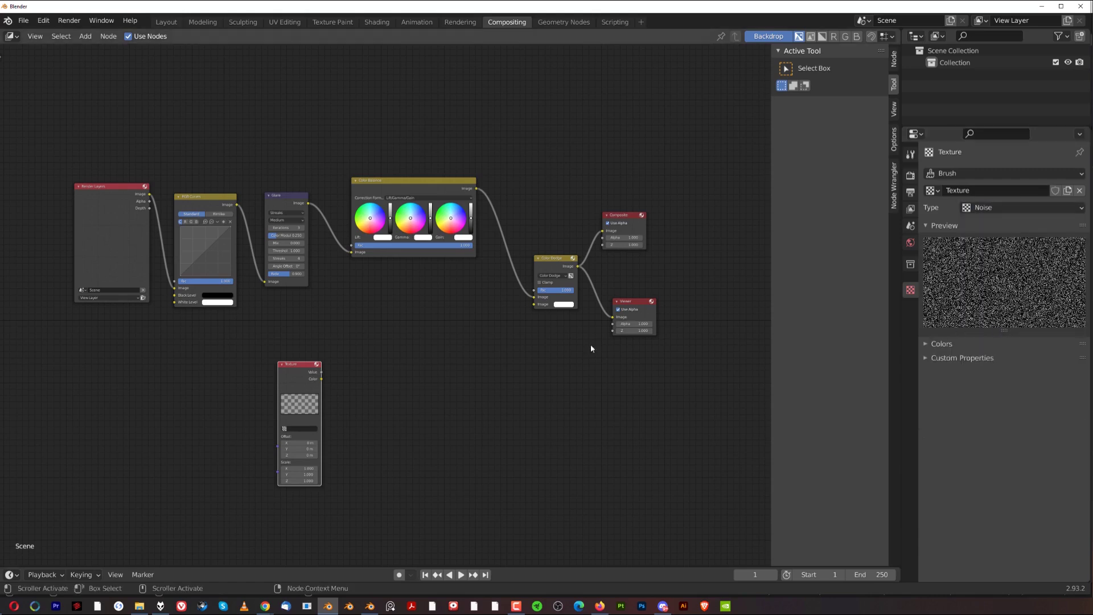
click(304, 428)
click(305, 441)
- Add a Blur node between the Texture node and the Color Dodge node
scroll(402, 442, up, 3)
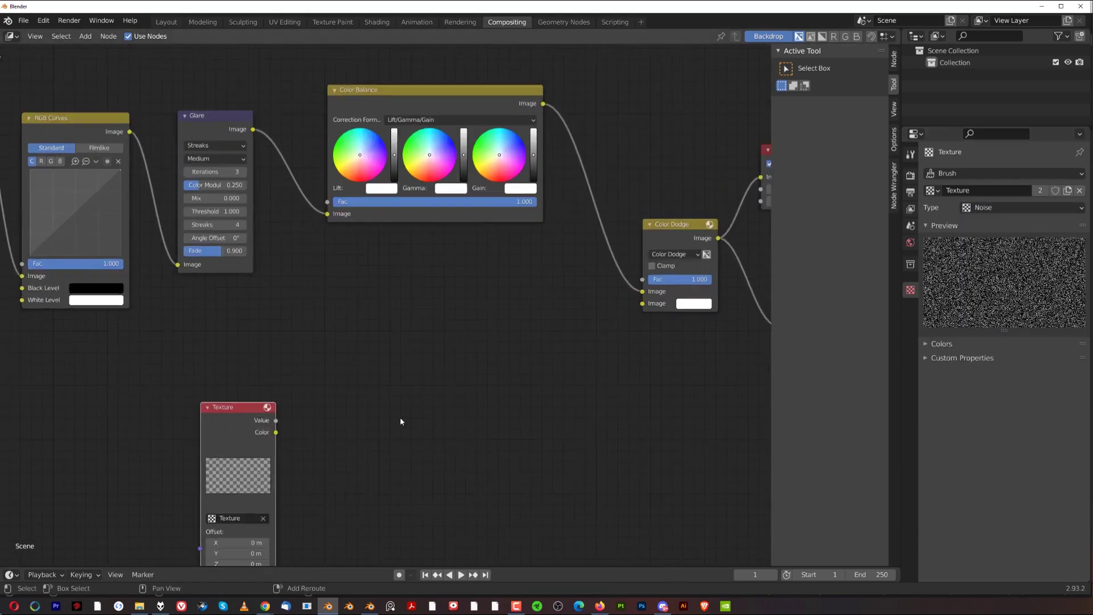
scroll(395, 380, down, 1)
key(shift+a)
click(405, 374)
text(blu)
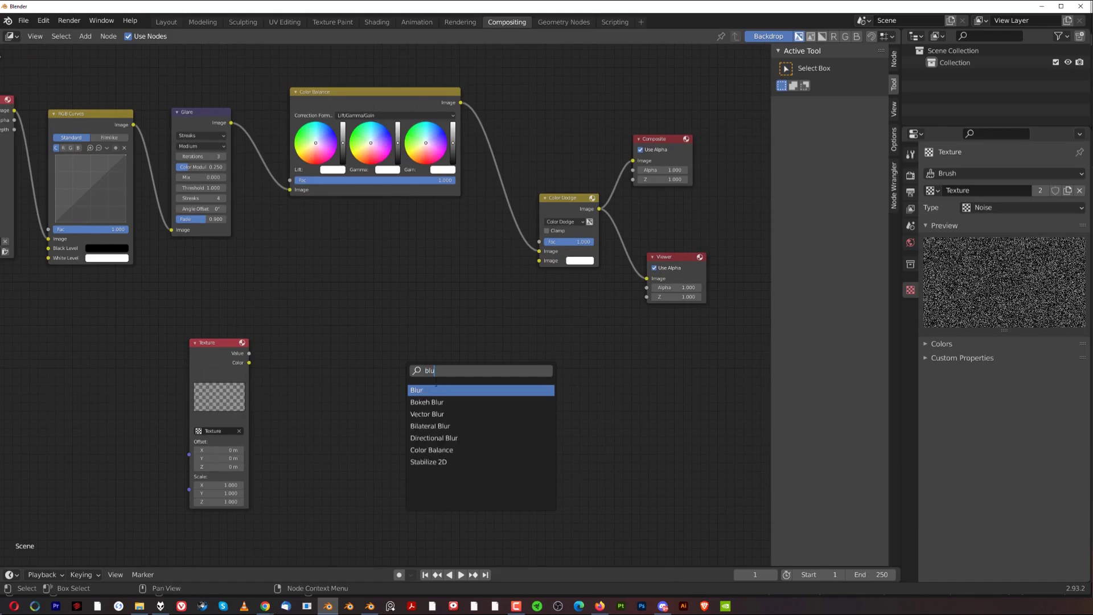
click(440, 389)
click(344, 321)
- Connect the Texture node's Value output to Blur's Image input and Blur's output to Color Dodge's second Image input
scroll(280, 384, up, 2)
drag(207, 358, 286, 422)
drag(360, 311, 573, 242)
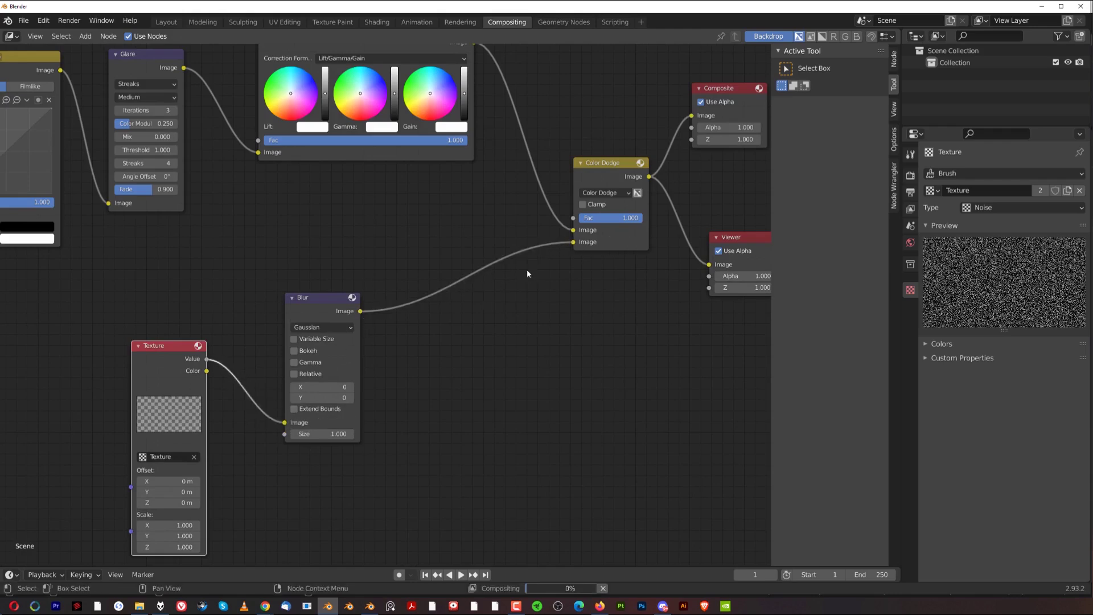
- Set the Blur node's filter type to Fast Gaussian and its X and Y sizes to 2
scroll(384, 304, up, 2)
click(290, 339)
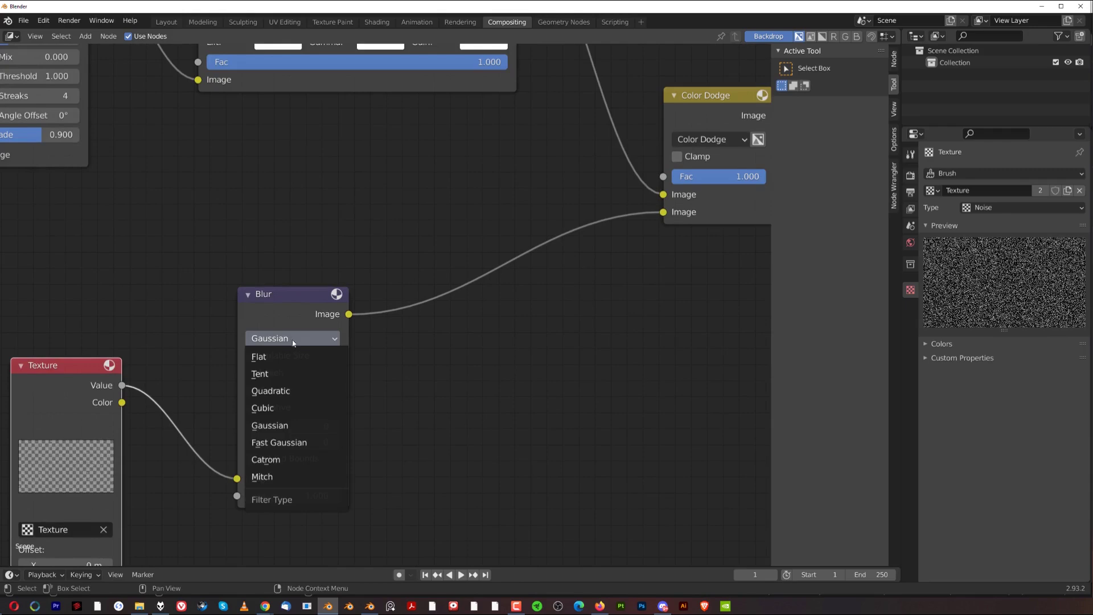
click(307, 441)
click(298, 375)
text(2)
key(Return)
click(298, 389)
text(2)
key(Return)
- Lower the Color Dodge node's factor to about 0.693
scroll(428, 391, down, 3)
shift+middle_drag(529, 331, 542, 380)
scroll(386, 330, up, 1)
drag(571, 285, 556, 285)
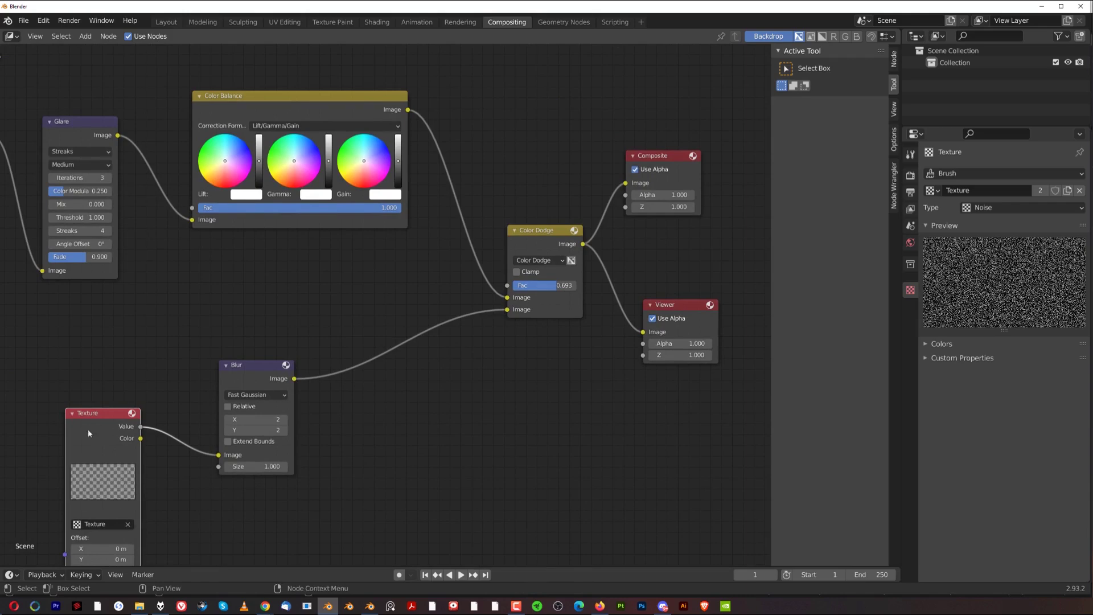
scroll(119, 463, down, 7)
shift+middle_drag(344, 359, 521, 356)
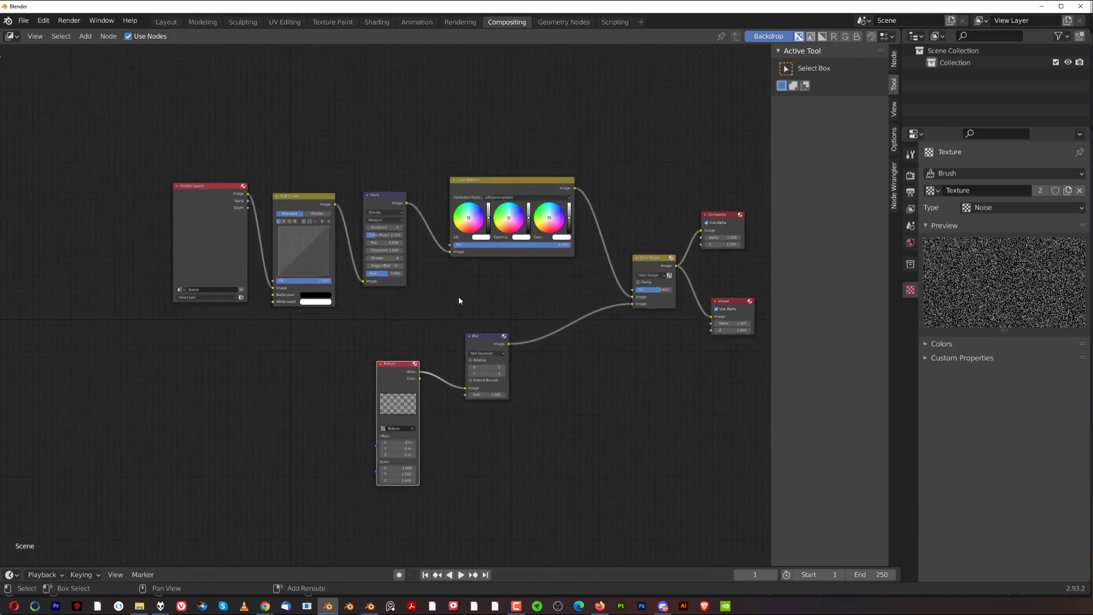
shift+middle_drag(458, 299, 401, 299)
scroll(409, 289, up, 1)
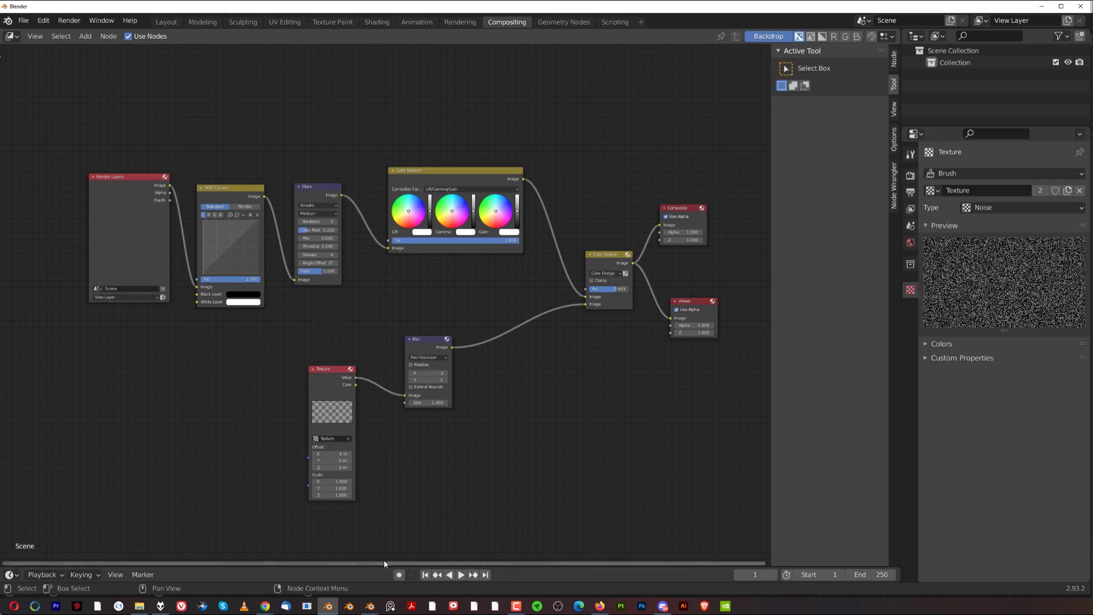
- Switch to the mech scene's Blender window and expand its compositor over the World shader editor below
click(369, 605)
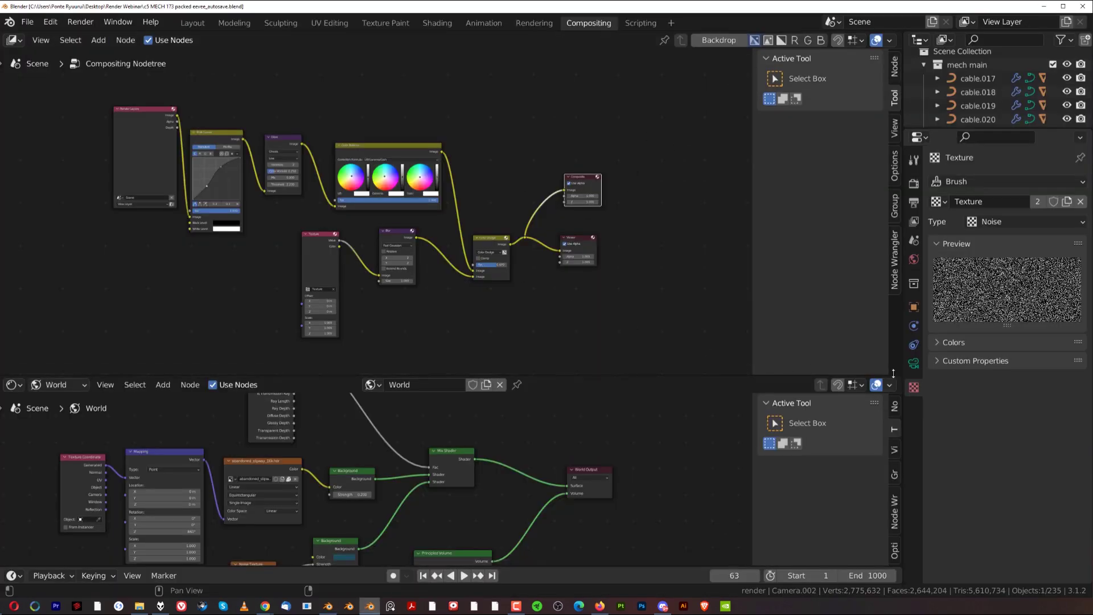
drag(897, 373, 901, 388)
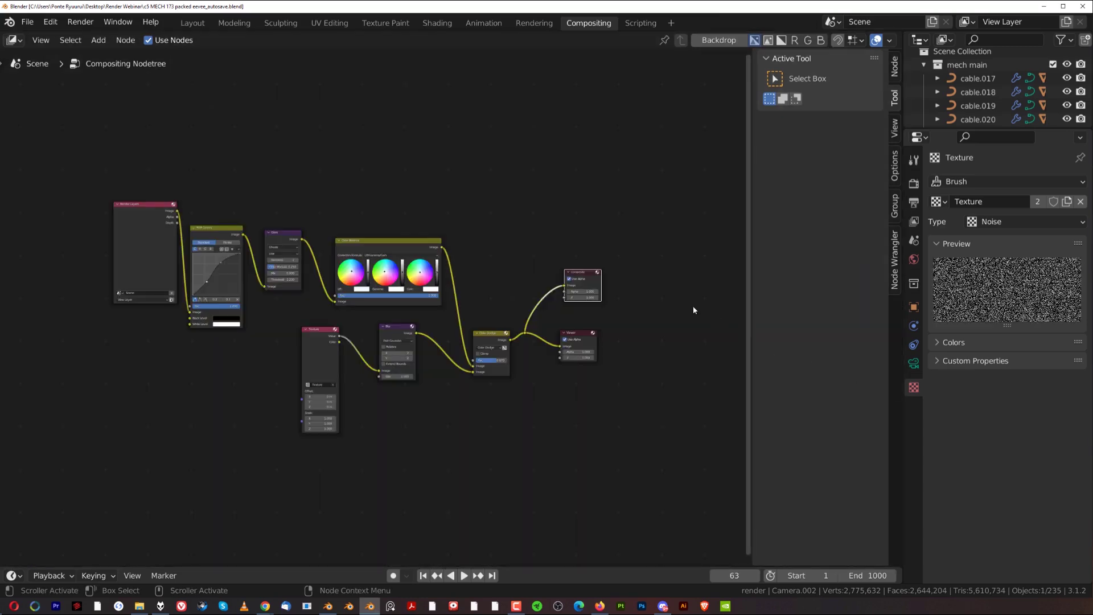
- Render the mech frame and turn on the compositor backdrop behind the node tree
key(F12)
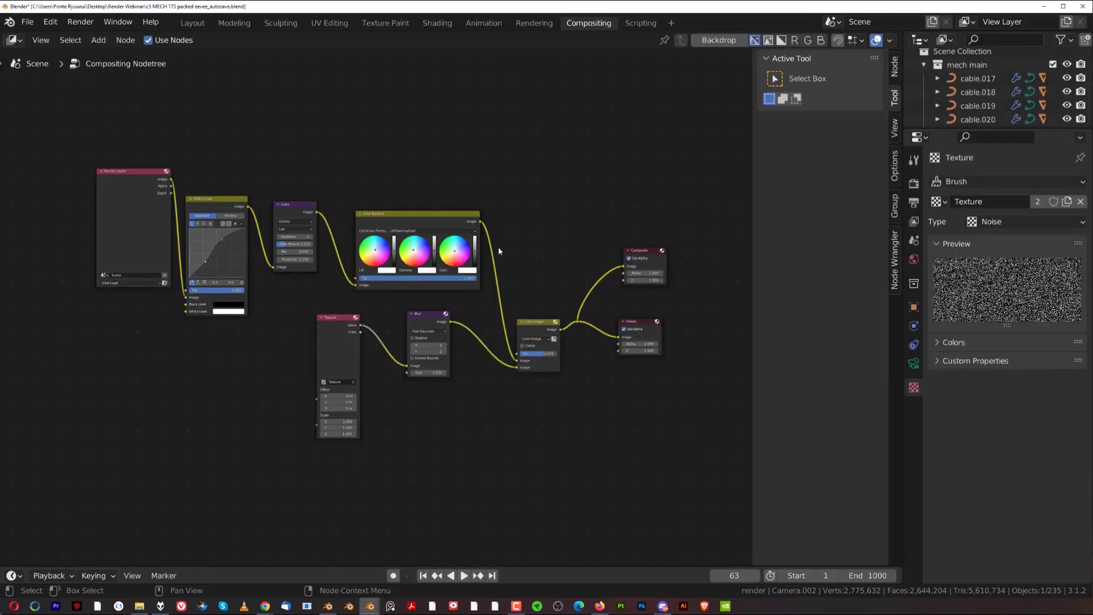
scroll(504, 239, up, 2)
middle_drag(523, 213, 523, 230)
click(718, 40)
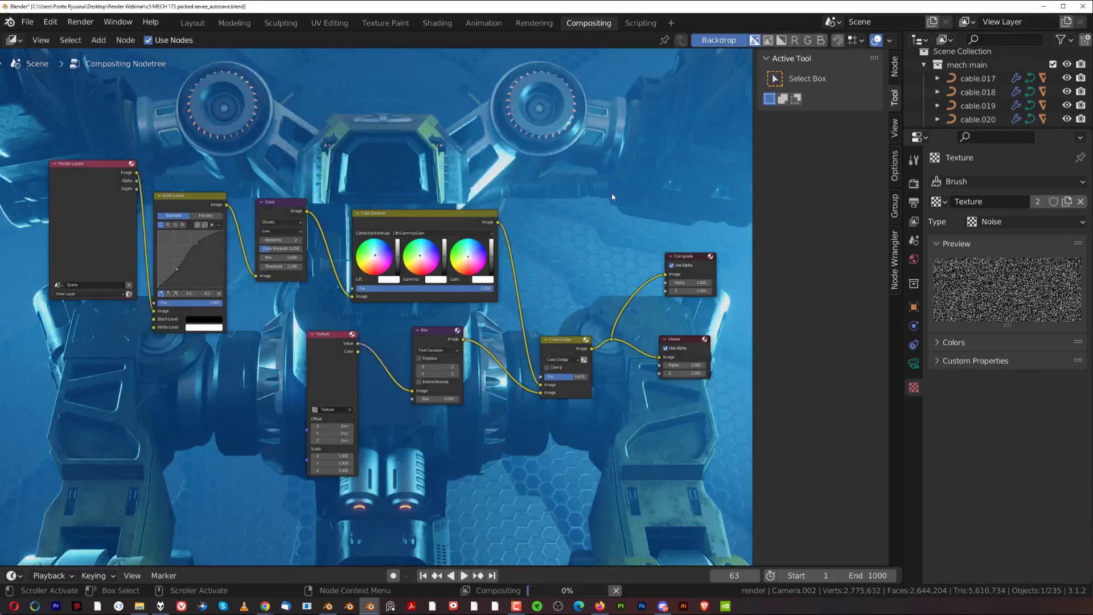
- Adjust the lower point of the RGB Curves node slightly and move its upper point to about 0.6, 0.7
scroll(551, 218, down, 4)
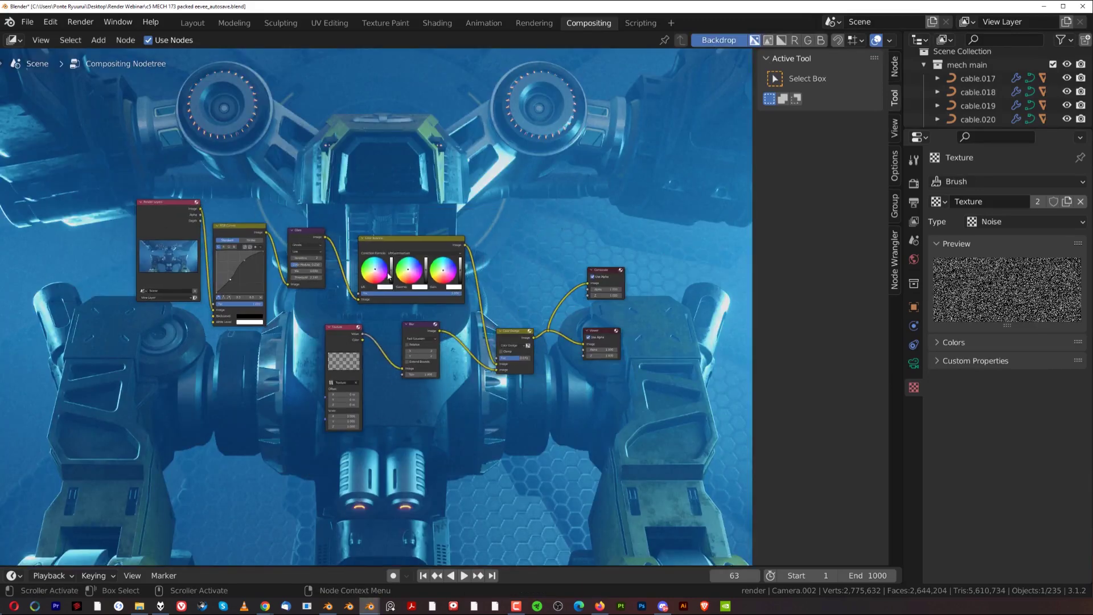
scroll(389, 345, up, 2)
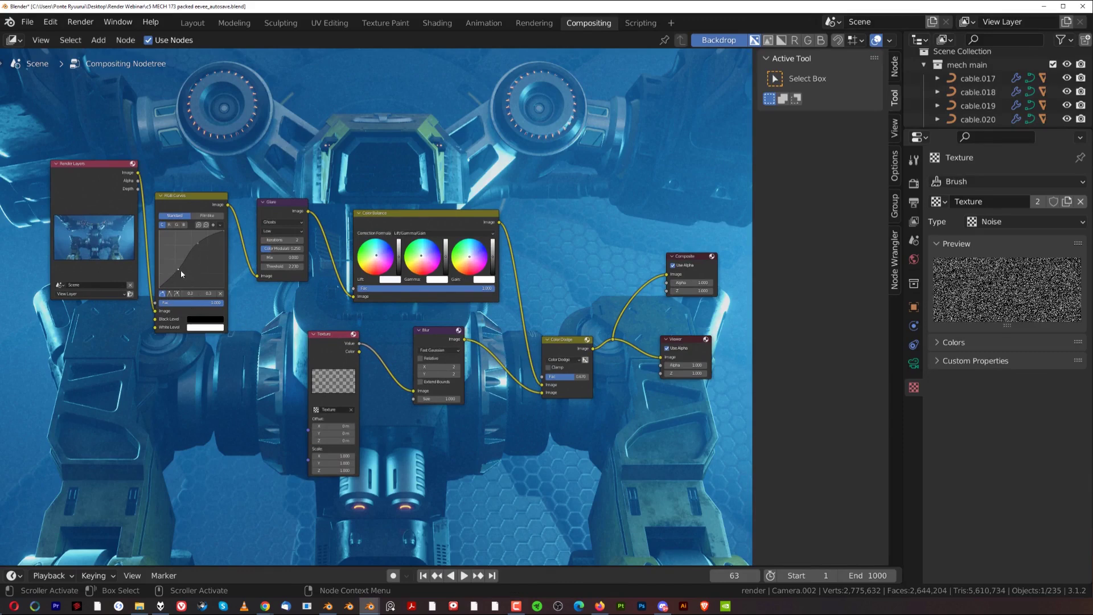
drag(181, 273, 184, 276)
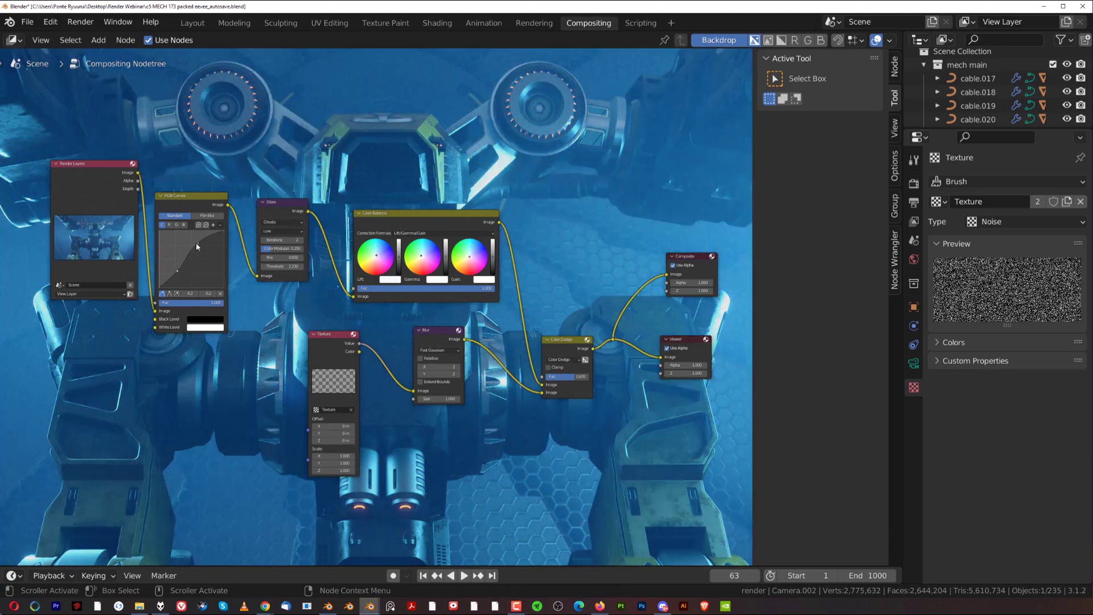
drag(195, 242, 200, 249)
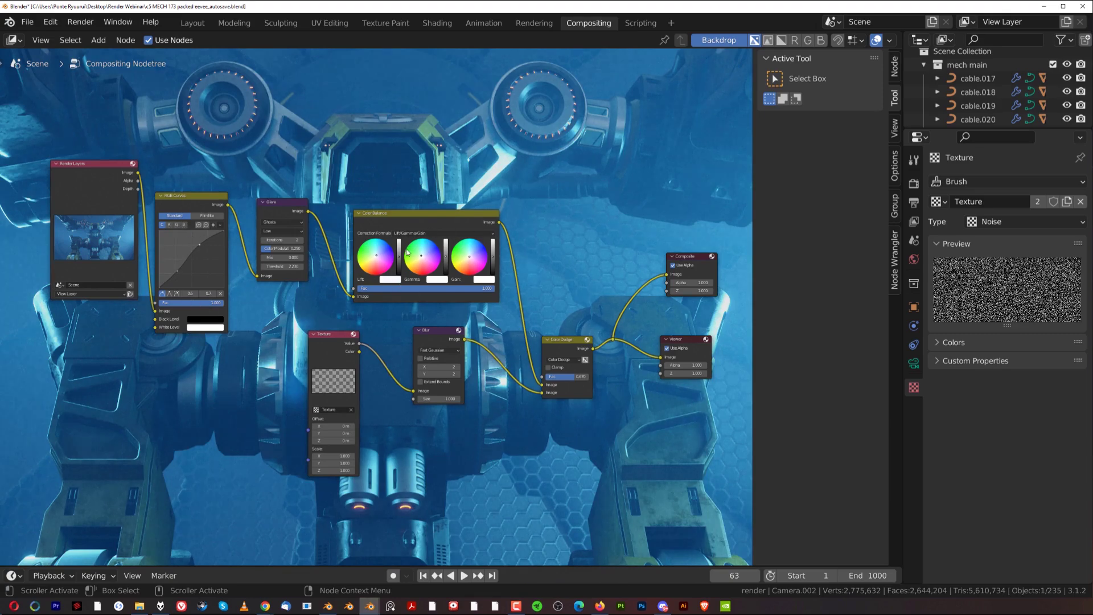
- Examine the Color Balance, Texture, Blur and Color Dodge nodes against the rendered mech backdrop
scroll(407, 252, up, 2)
middle_drag(421, 242, 363, 248)
scroll(362, 248, down, 1)
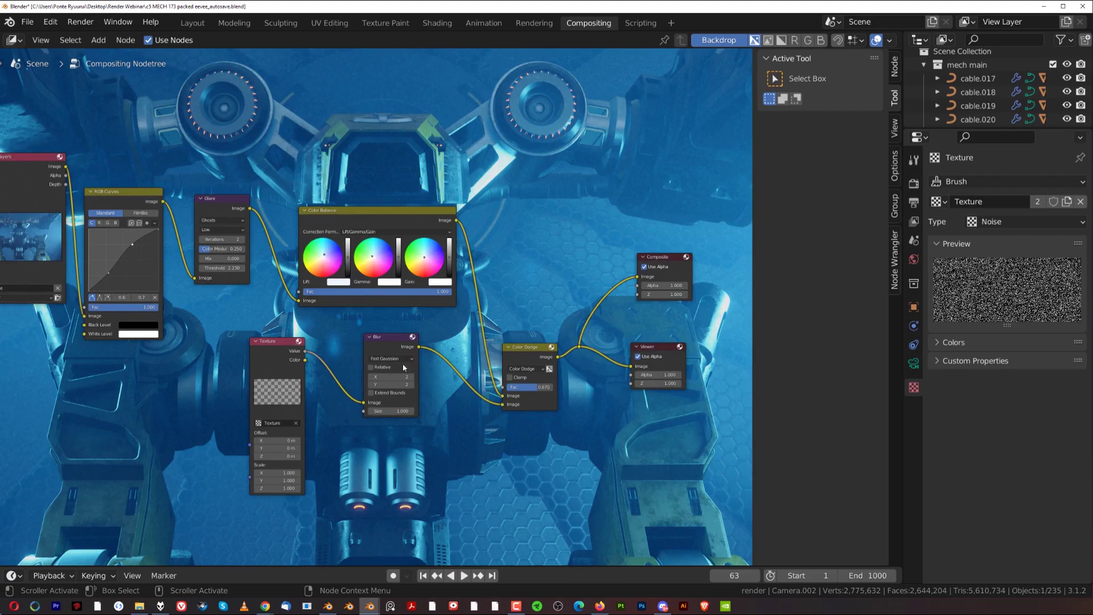
middle_drag(348, 368, 254, 336)
scroll(254, 336, up, 5)
middle_drag(182, 378, 247, 360)
scroll(232, 386, down, 3)
scroll(376, 308, up, 3)
middle_drag(399, 188, 338, 427)
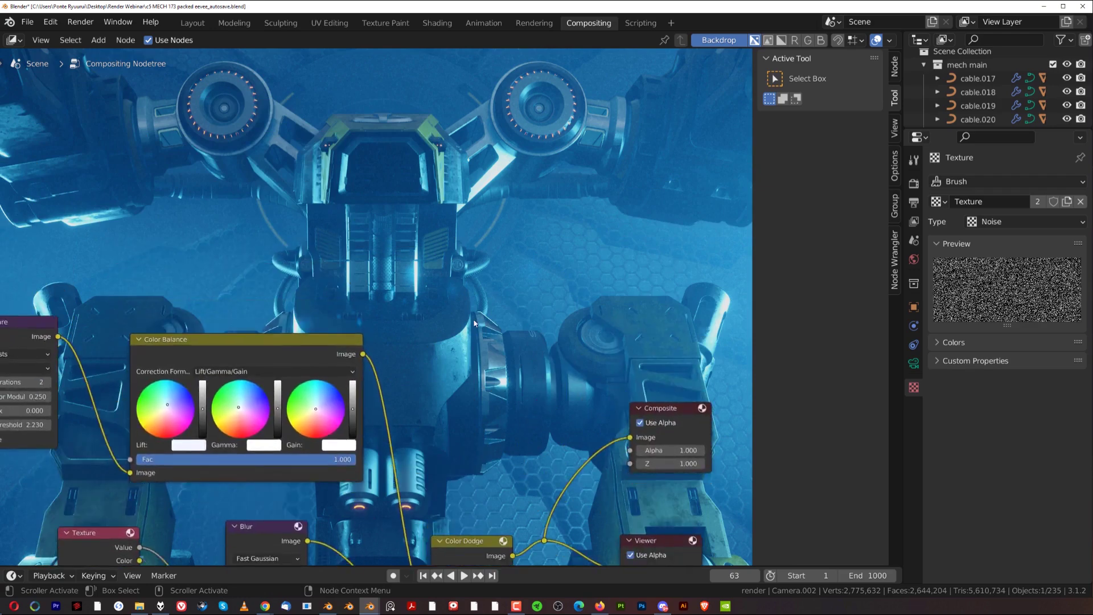
scroll(434, 256, down, 4)
middle_drag(454, 378, 469, 262)
scroll(455, 250, down, 2)
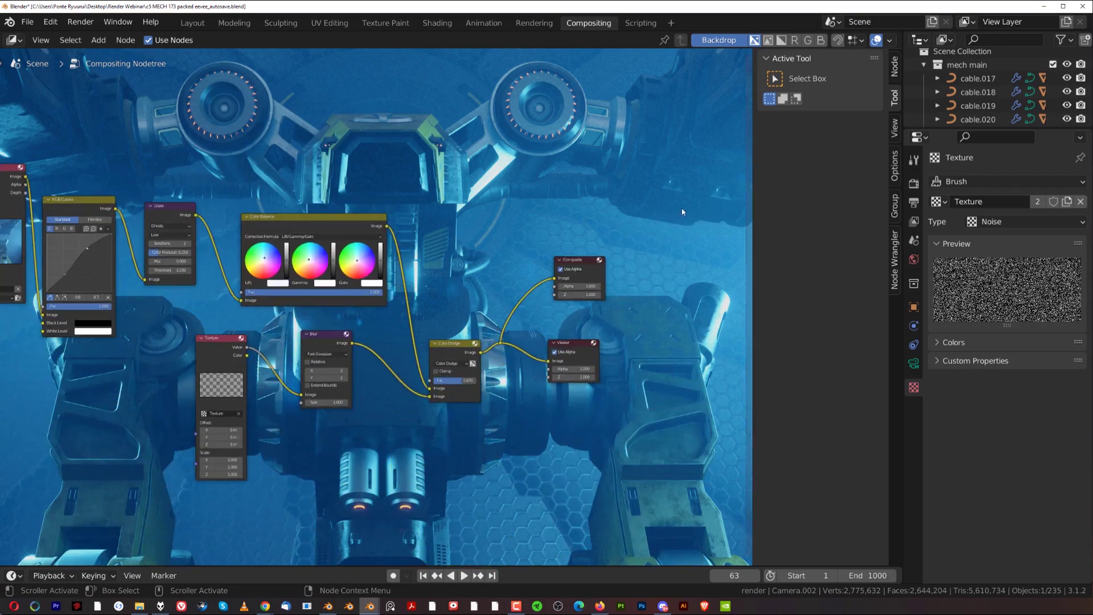
- Lower the factor of the mech scene's Color Dodge node slightly
scroll(434, 339, up, 2)
middle_drag(379, 367, 354, 322)
mouse_move(477, 373)
mouse_down()
mouse_move(436, 373)
mouse_move(483, 370)
mouse_move(465, 372)
mouse_up()
- Examine the node chain from Render Layers through RGB Curves and Glare to Color Balance
middle_drag(435, 226, 514, 312)
scroll(515, 312, down, 6)
scroll(197, 250, up, 6)
middle_drag(138, 248, 356, 314)
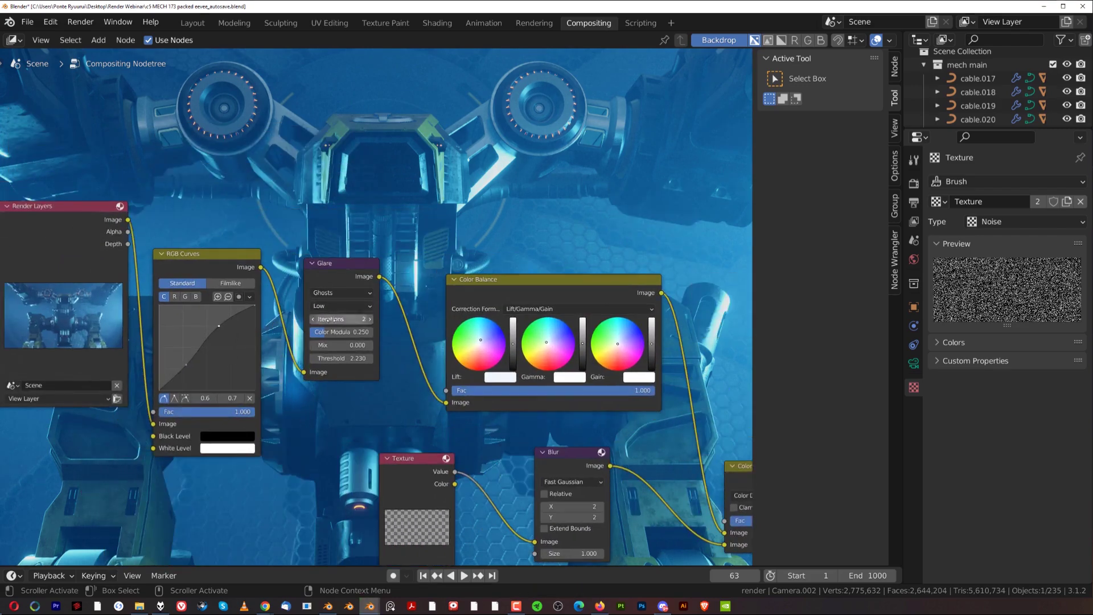
scroll(364, 314, down, 6)
middle_drag(398, 269, 359, 441)
middle_drag(241, 441, 322, 188)
scroll(323, 188, up, 3)
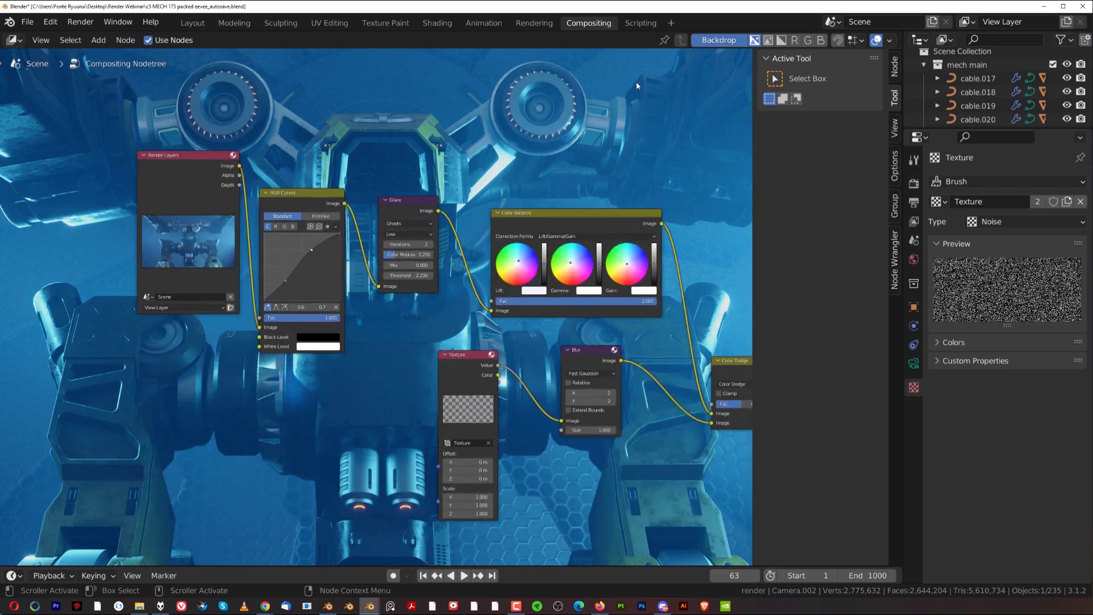
- Try Fog Glow as the Glare node's type and return it to Ghosts
middle_drag(496, 181, 446, 292)
scroll(505, 268, up, 6)
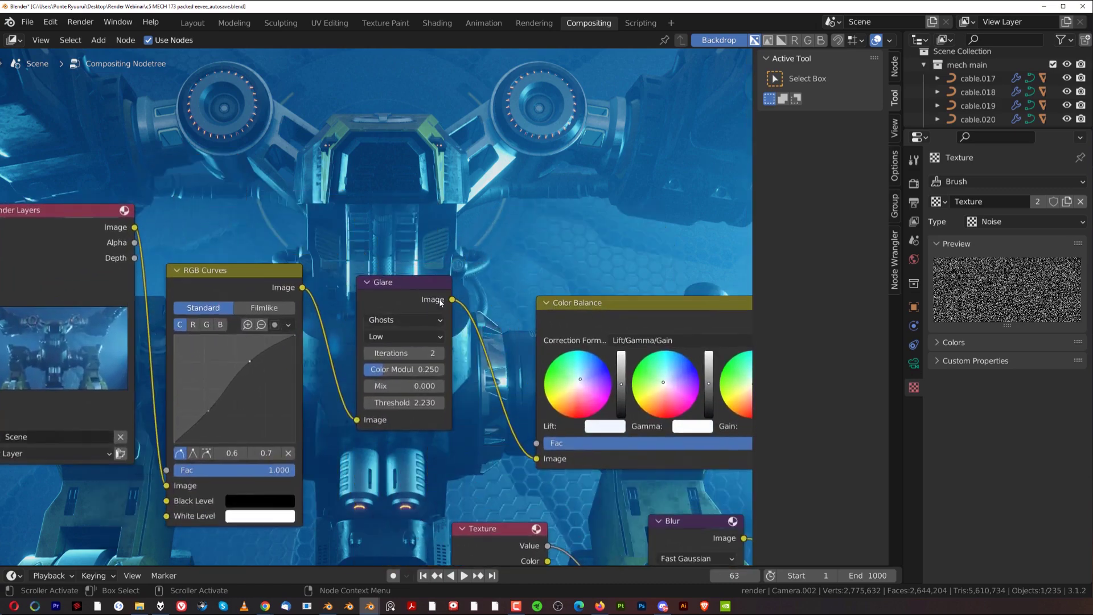
click(418, 319)
click(407, 322)
click(408, 322)
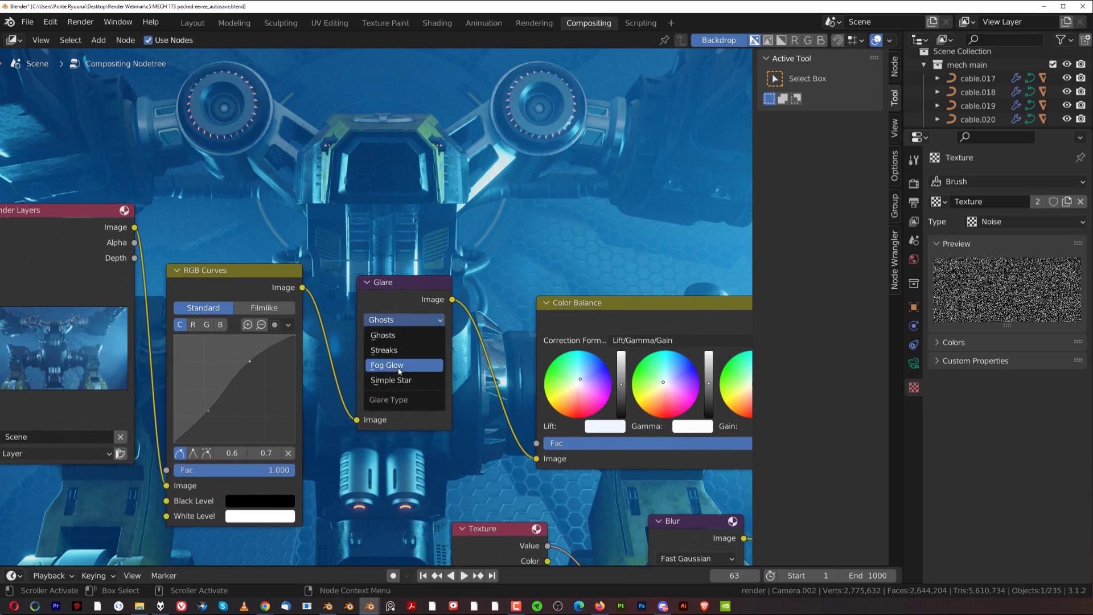
click(414, 333)
click(411, 328)
click(412, 320)
click(403, 363)
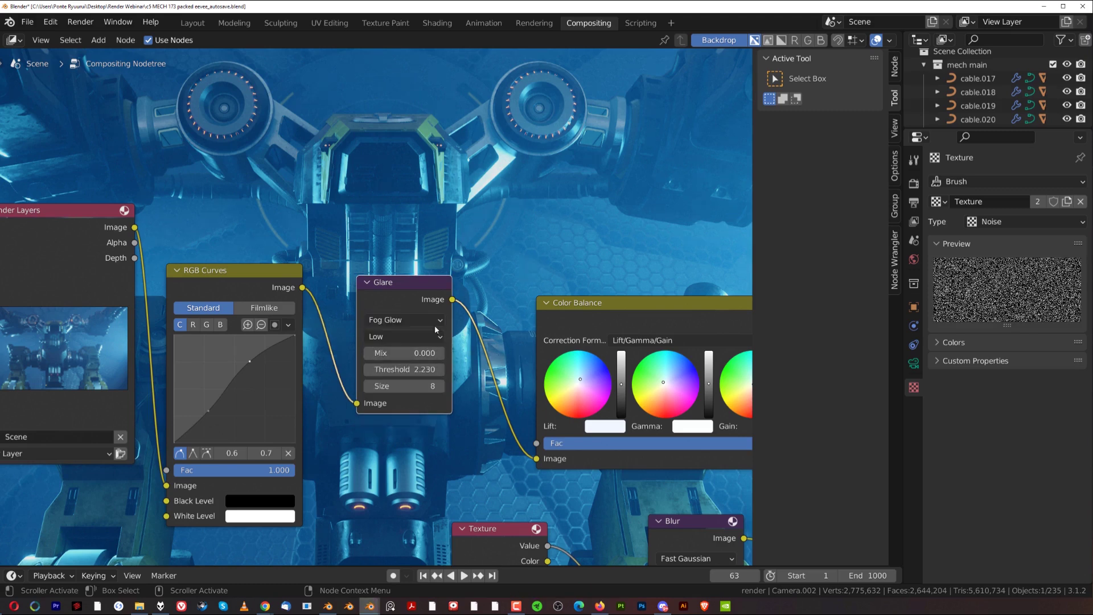
click(415, 321)
click(405, 336)
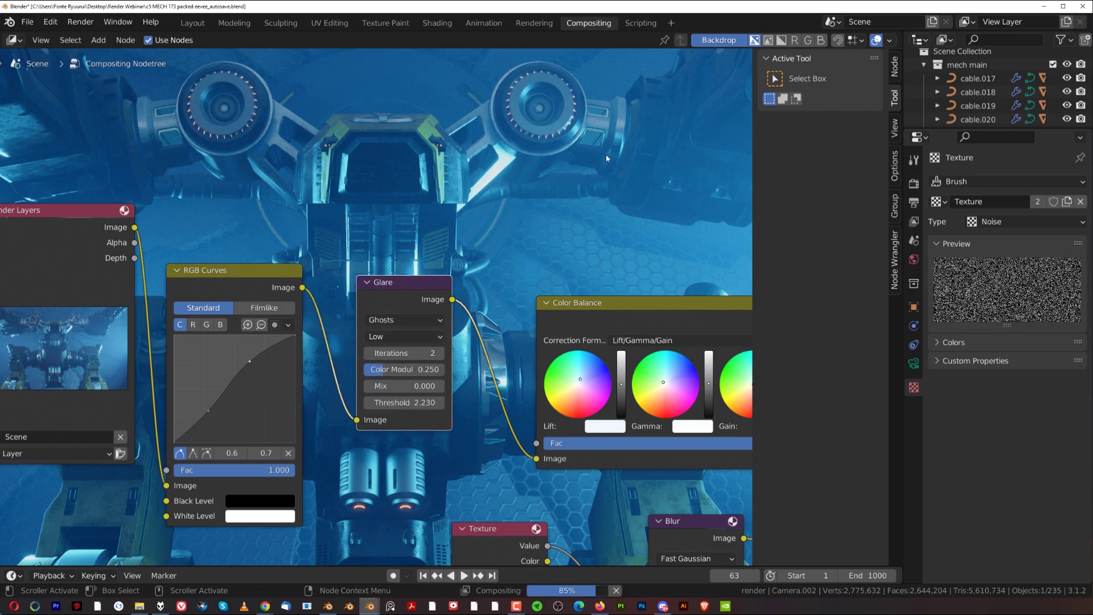
- Set the Glare node's threshold to about 1.530
mouse_move(422, 328)
middle_down()
mouse_move(400, 491)
mouse_move(388, 477)
mouse_move(416, 322)
middle_up()
scroll(416, 320, up, 1)
mouse_move(399, 404)
mouse_down()
mouse_move(429, 405)
mouse_move(394, 410)
mouse_up()
middle_drag(533, 228, 500, 216)
drag(366, 403, 400, 405)
middle_drag(430, 317, 431, 480)
scroll(403, 296, down, 4)
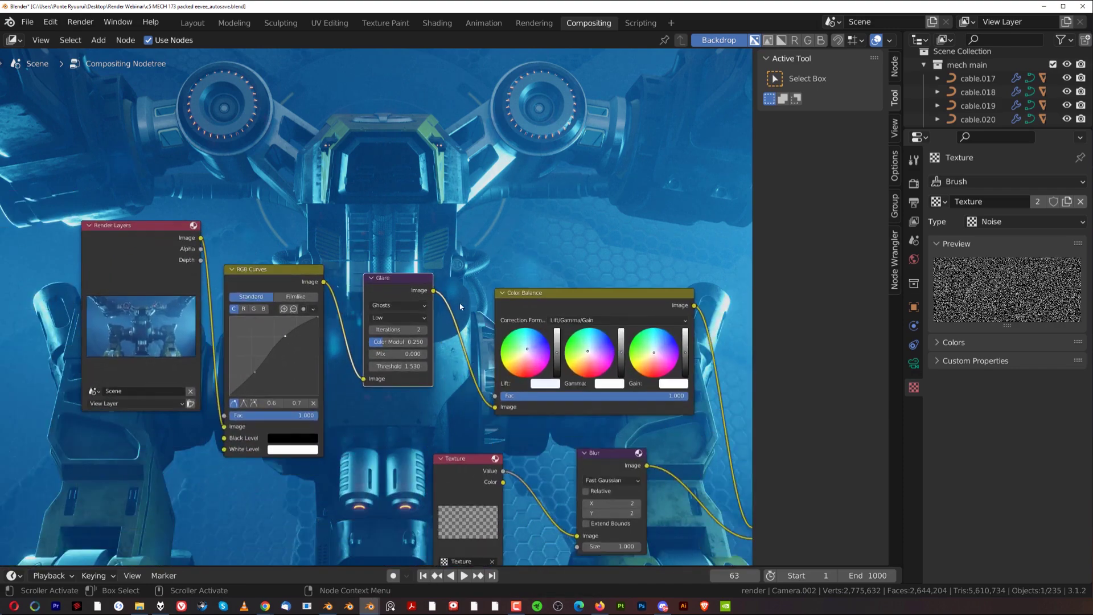
scroll(442, 327, down, 6)
middle_drag(479, 356, 398, 287)
scroll(424, 272, up, 3)
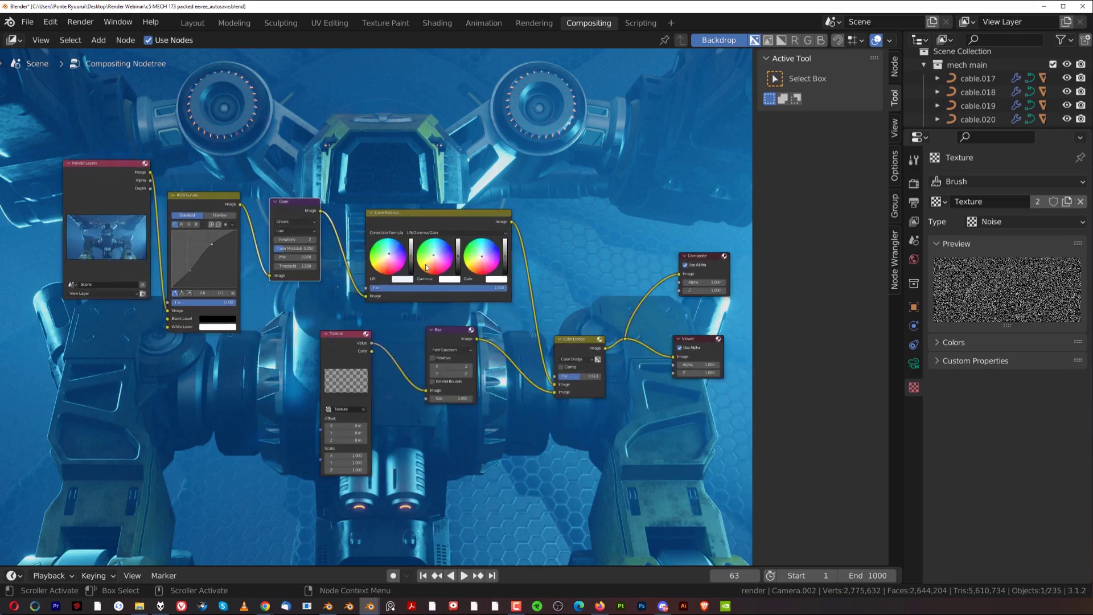
- In the Layout workspace, select the area light beside the mech and enlarge the 3D viewport
click(192, 23)
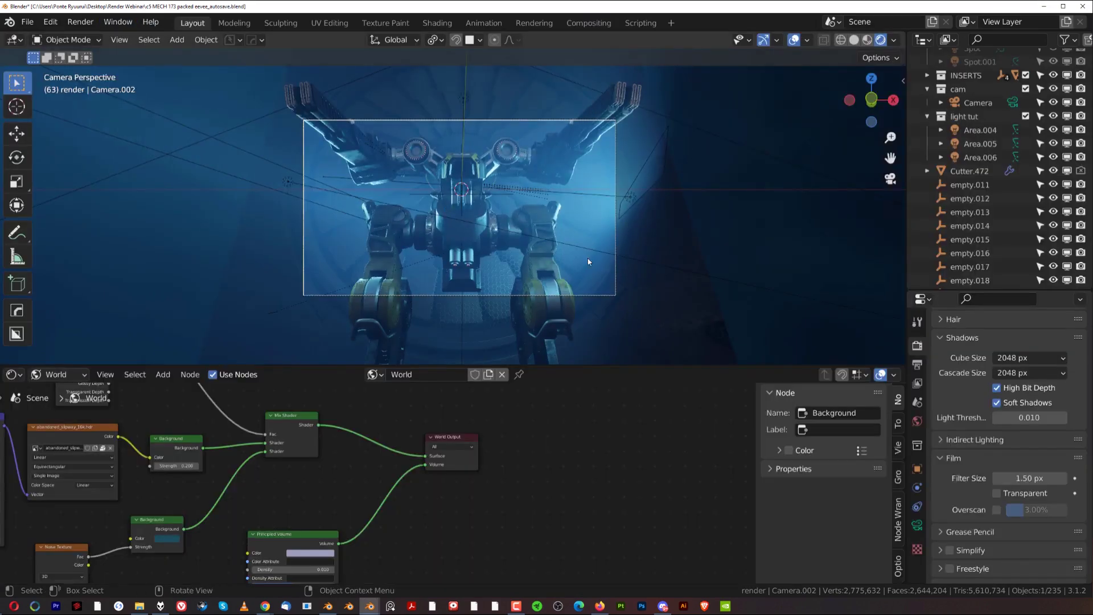
click(630, 199)
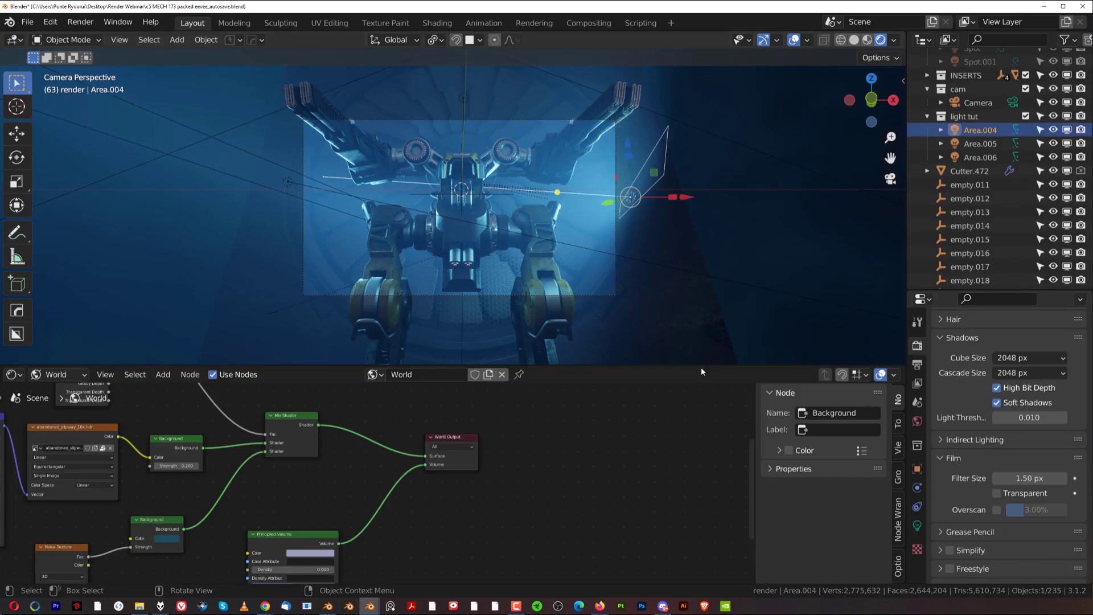
drag(699, 365, 700, 471)
scroll(668, 303, up, 4)
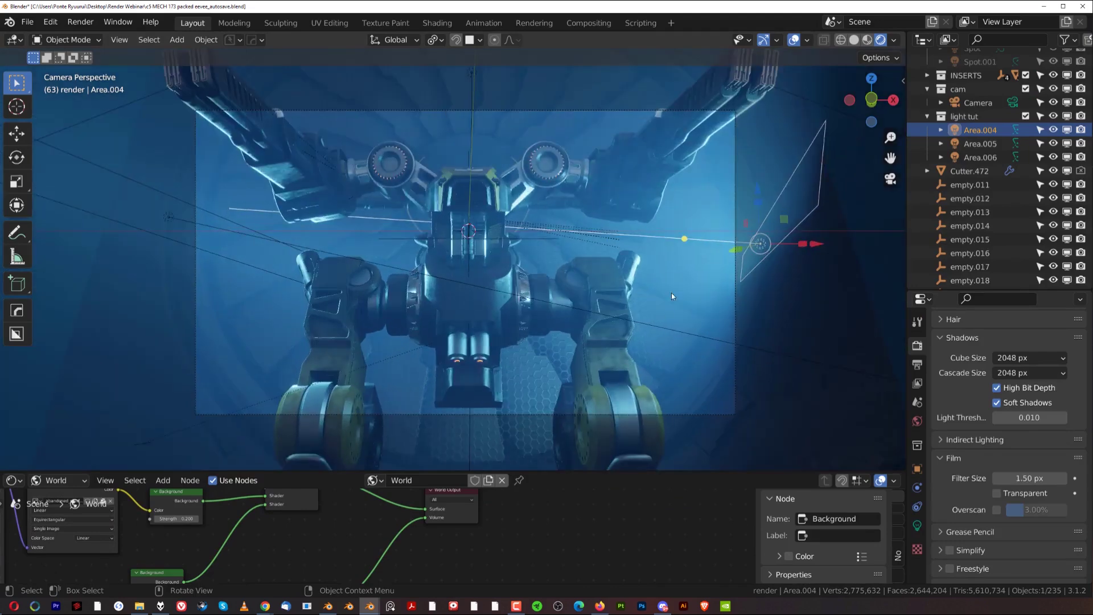
- Show the light properties of the area light beside the mech, up to its colour, power and shape settings
scroll(640, 235, up, 1)
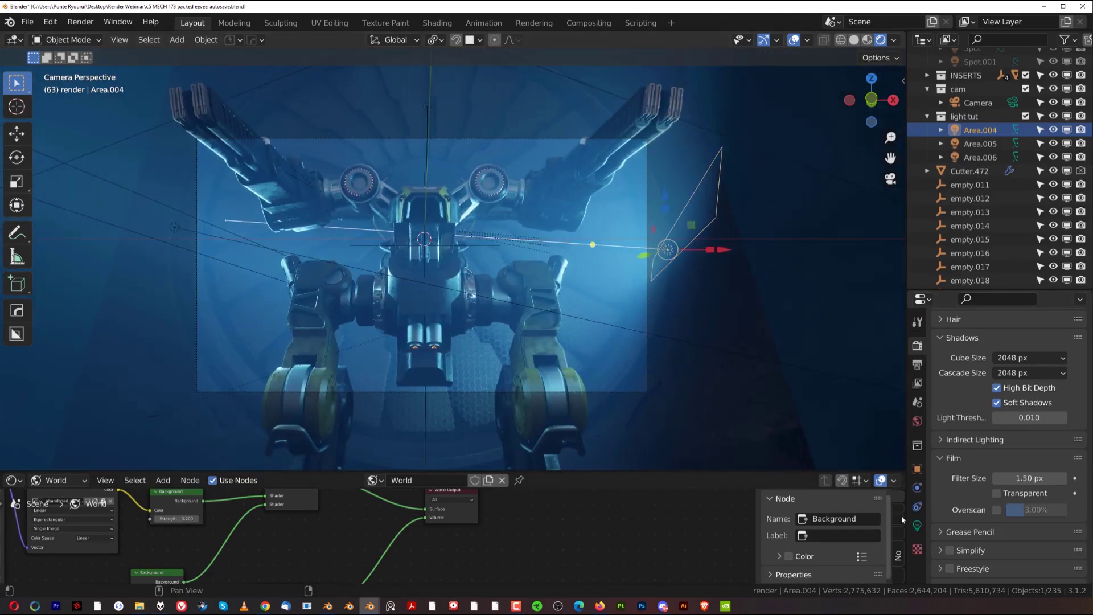
click(917, 526)
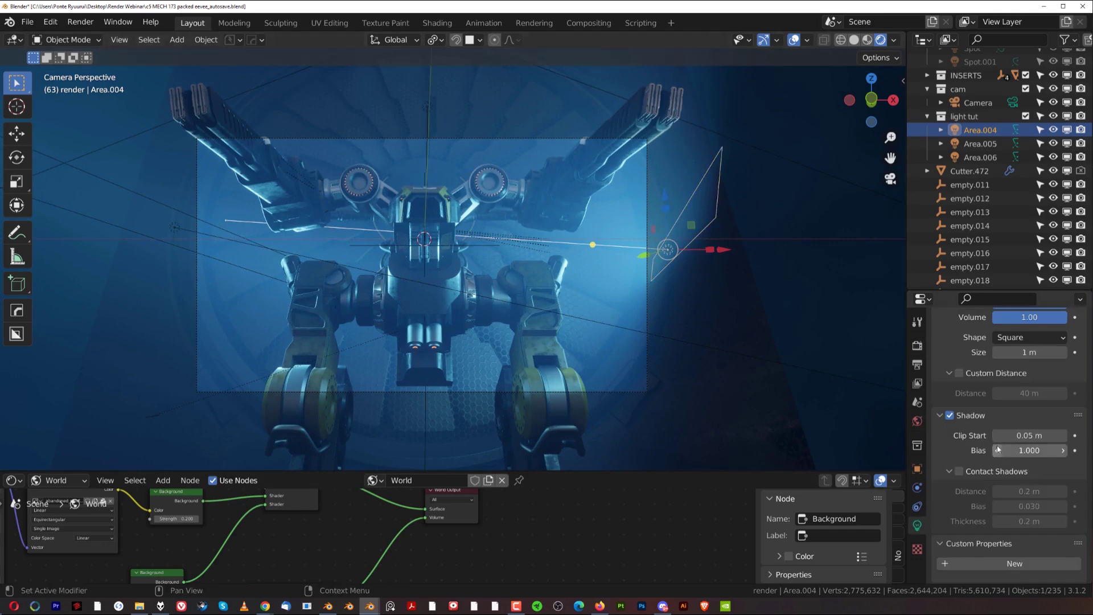
scroll(1000, 448, up, 5)
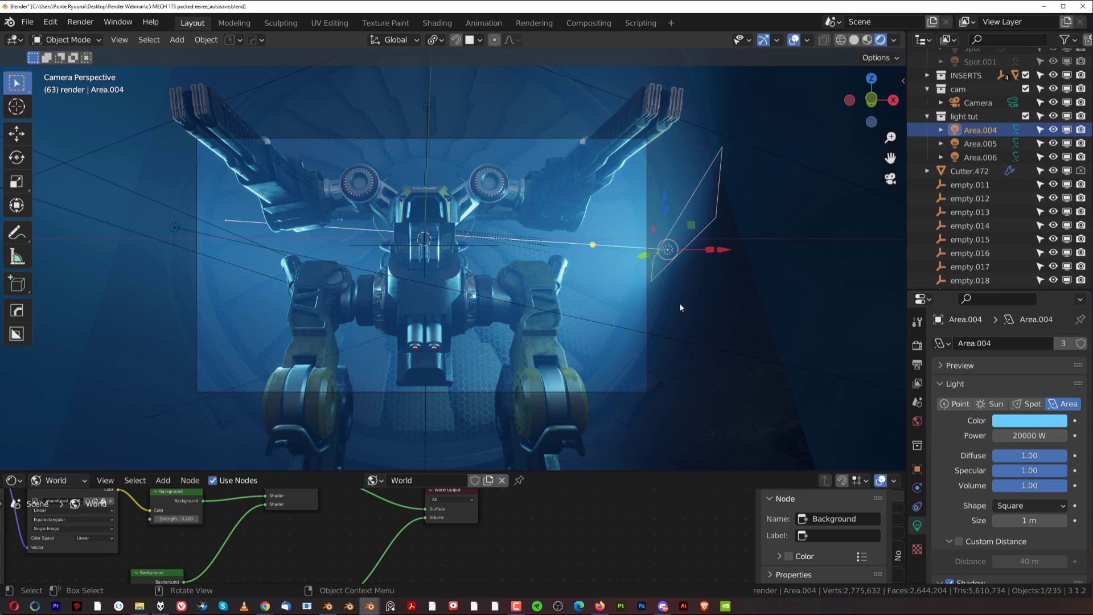
- Try scaling the area light beside the mech both much larger and smaller, cancelling each attempt
key(s)
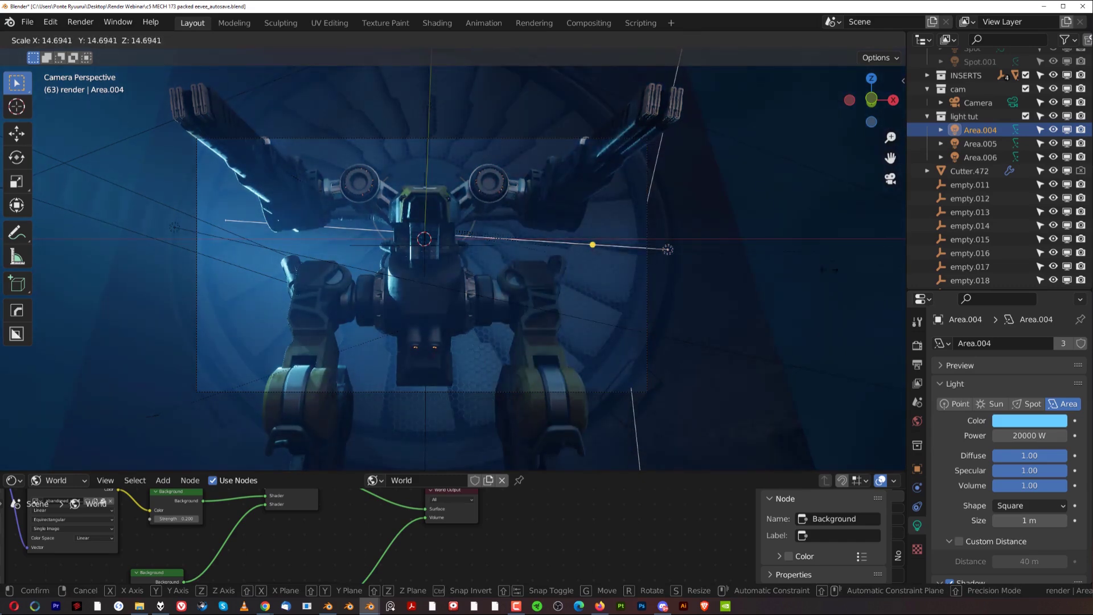
click(615, 289)
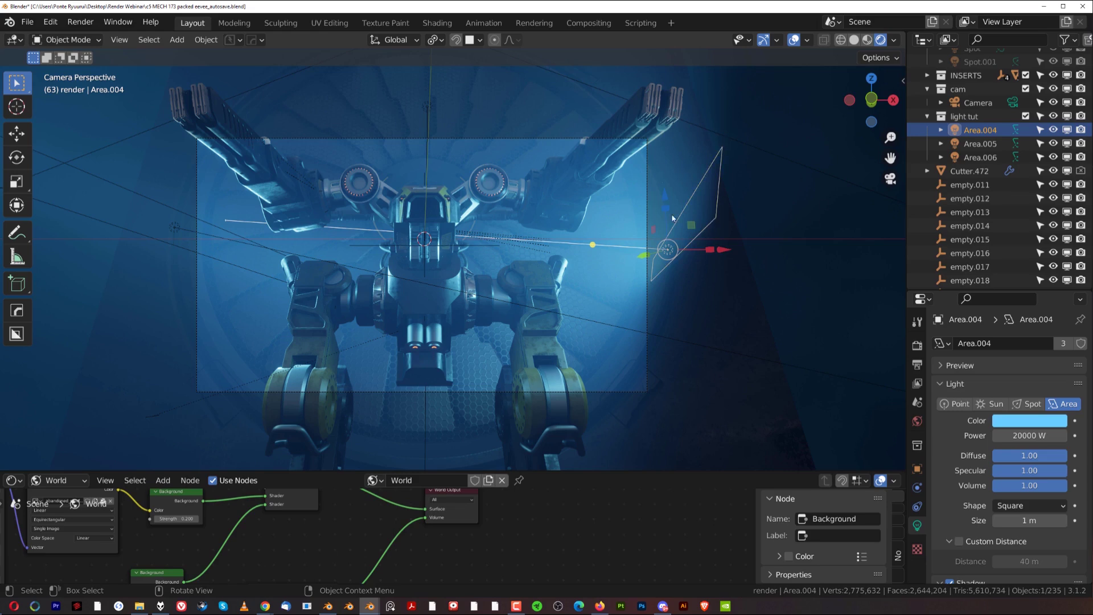
key(s)
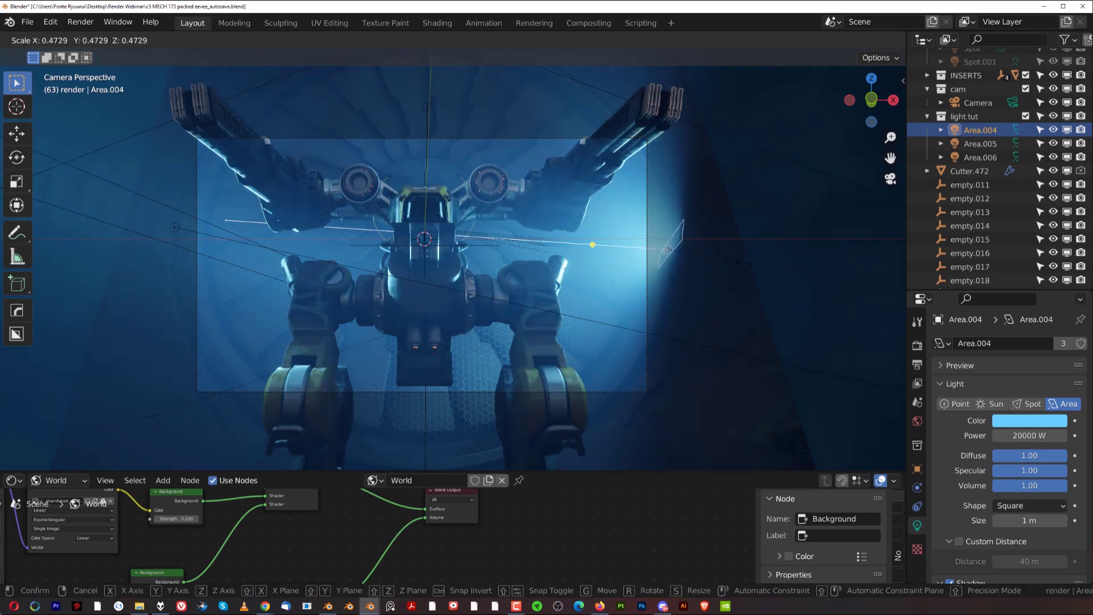
key(Escape)
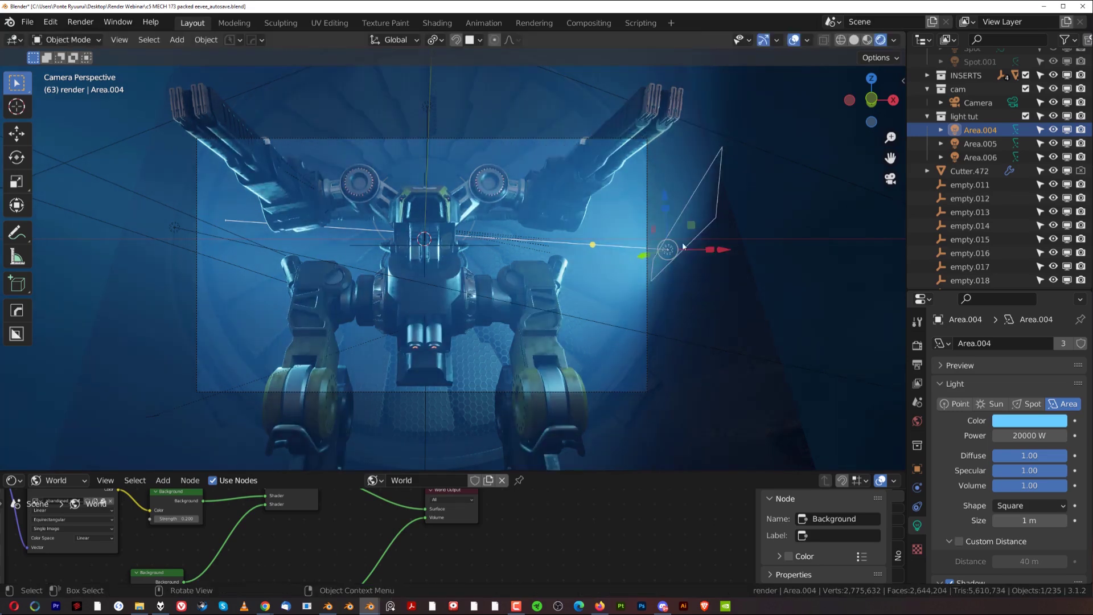
key(s)
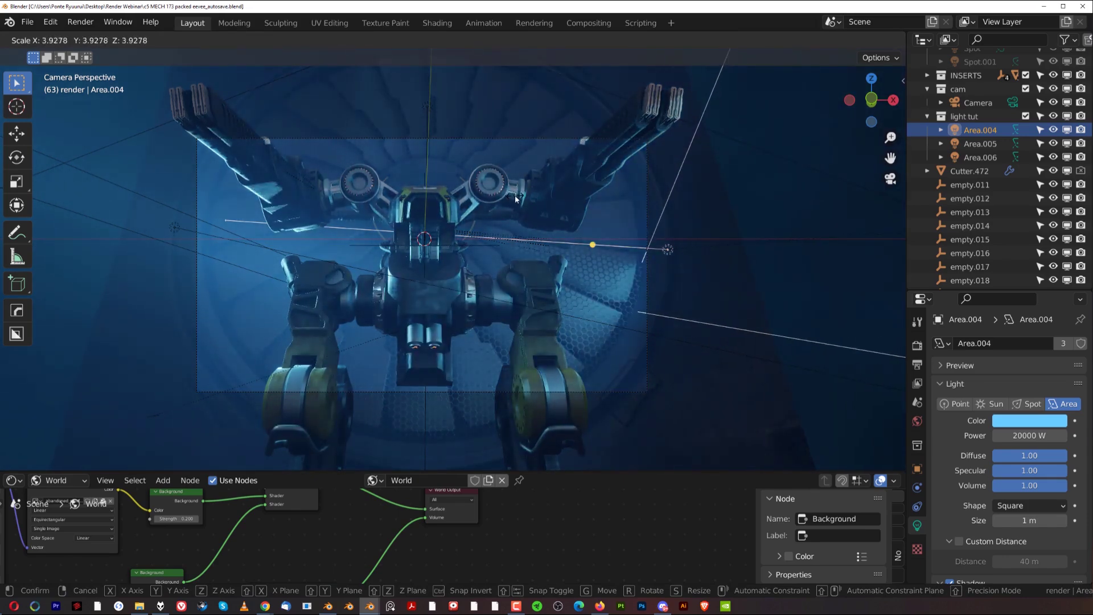
click(545, 210)
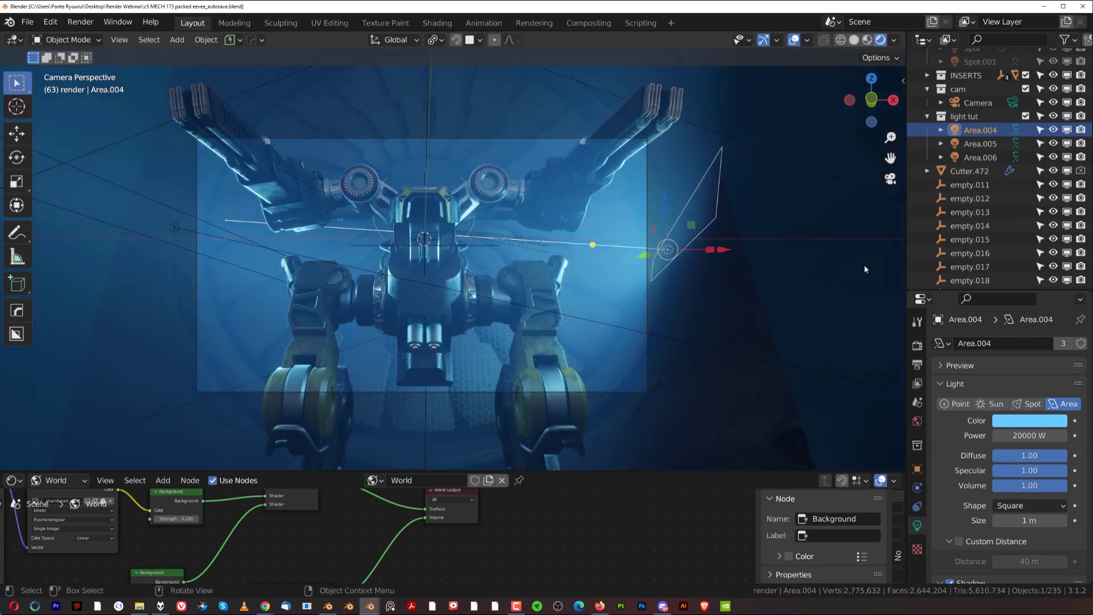
key(s)
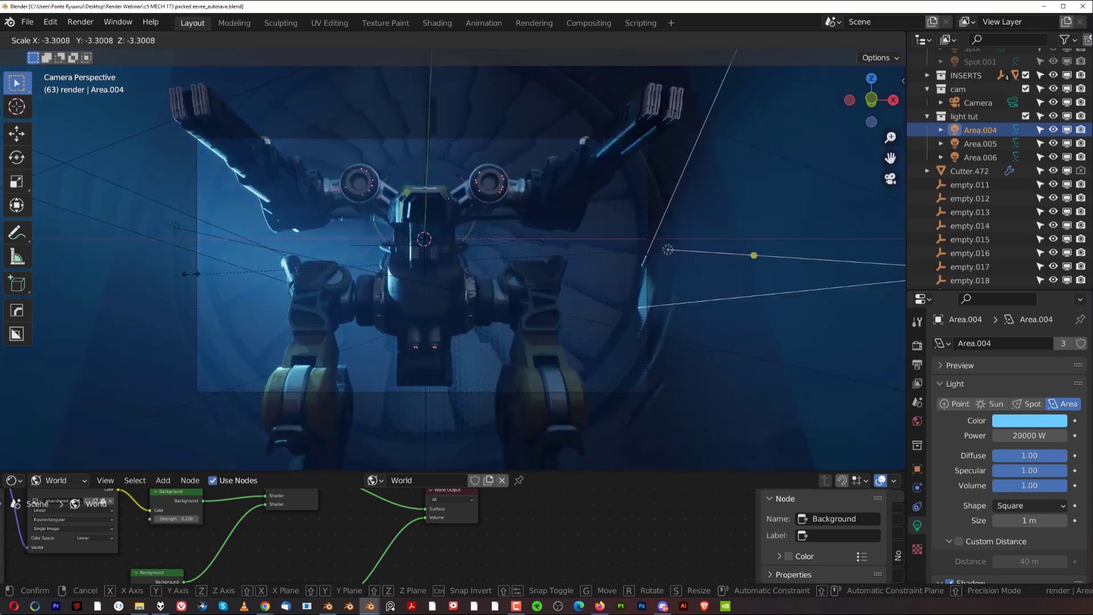
click(451, 242)
- Select the area light Area.005 on the mech's other side and try moving it, cancelling each move
scroll(595, 199, down, 3)
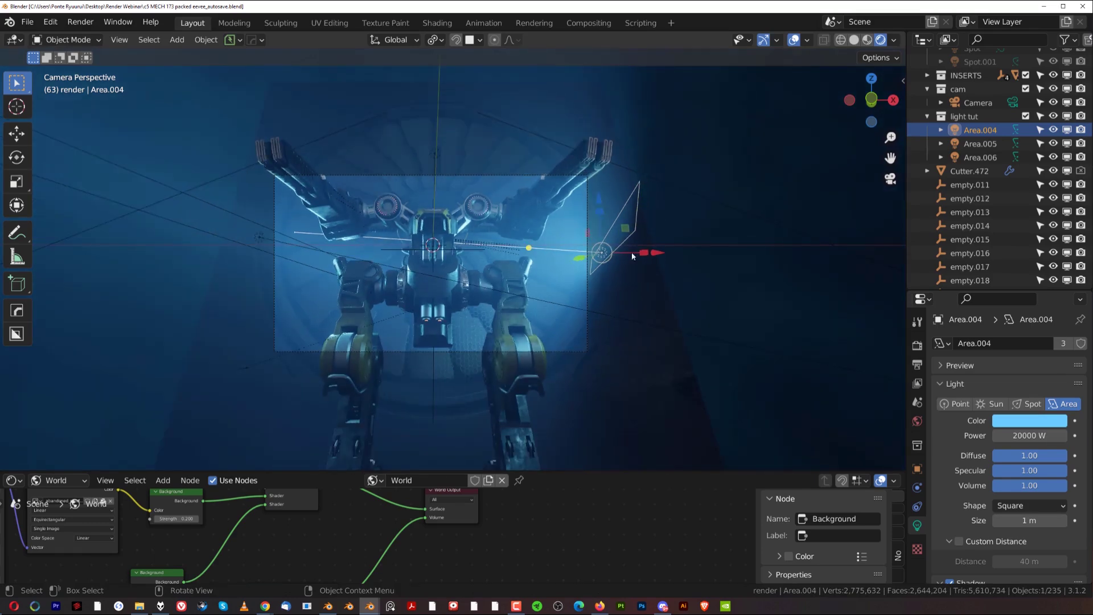
click(259, 238)
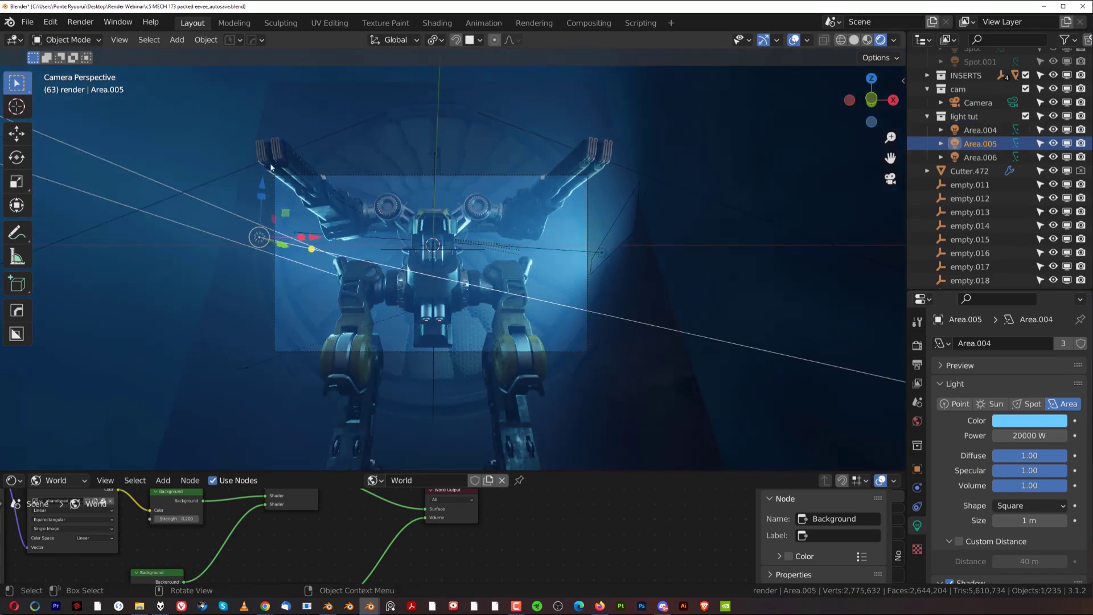
key(g)
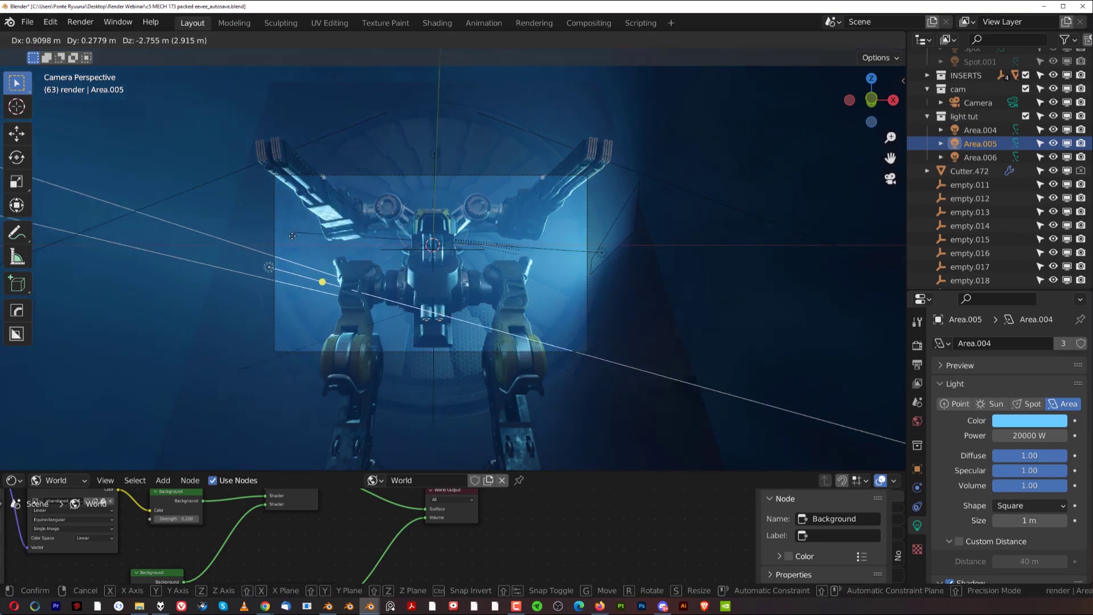
right_click(279, 224)
scroll(309, 206, up, 2)
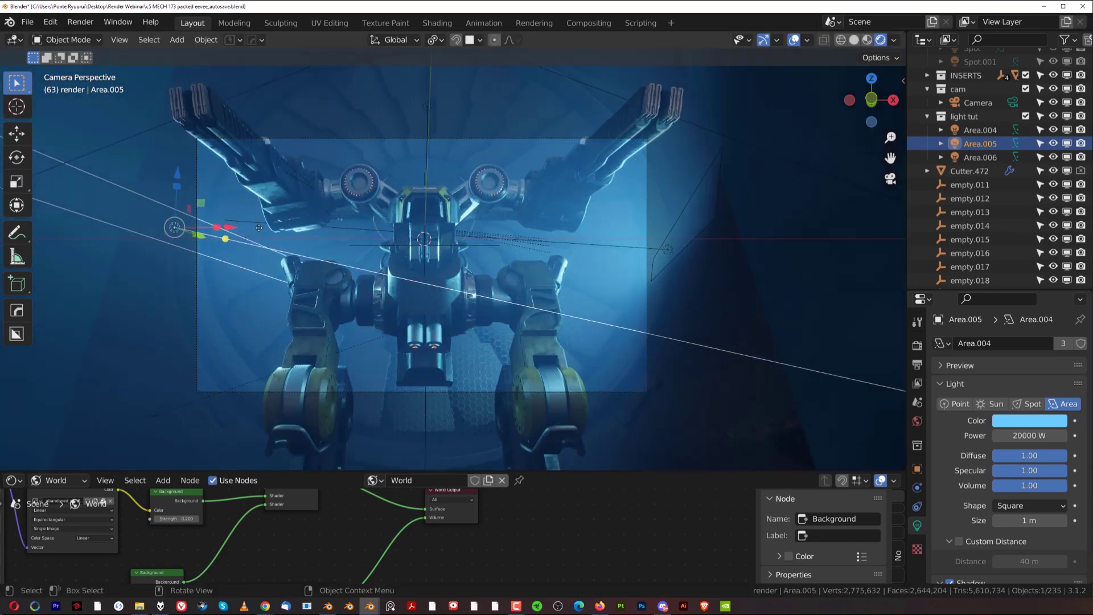
key(g)
key(Escape)
scroll(452, 199, down, 2)
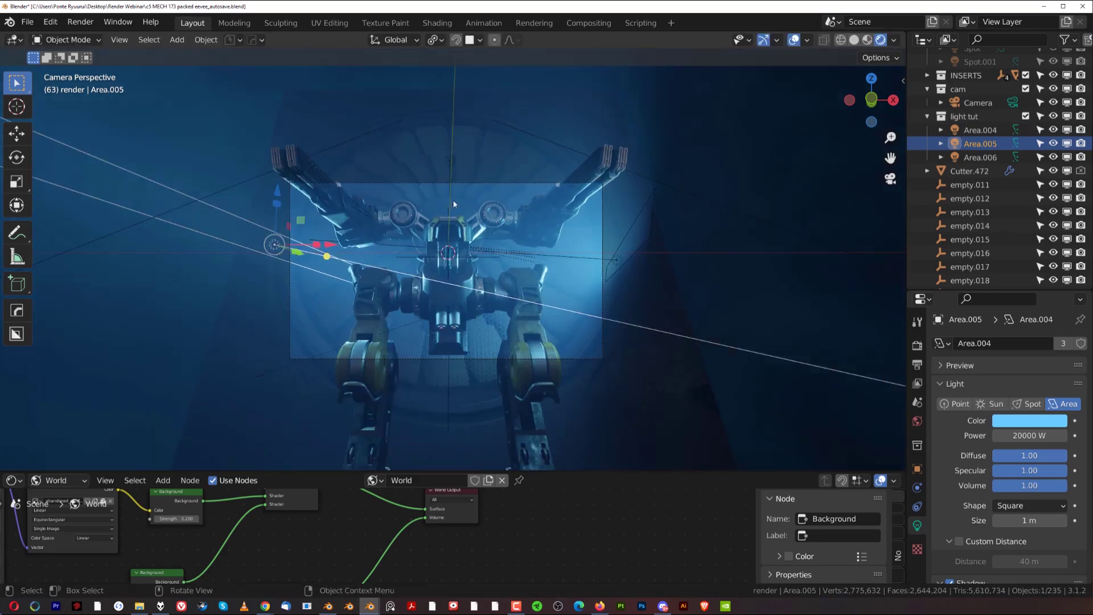
- Select the area light Area.006 above the mech and try moving it sideways, cancelling the move
click(446, 165)
scroll(479, 180, up, 1)
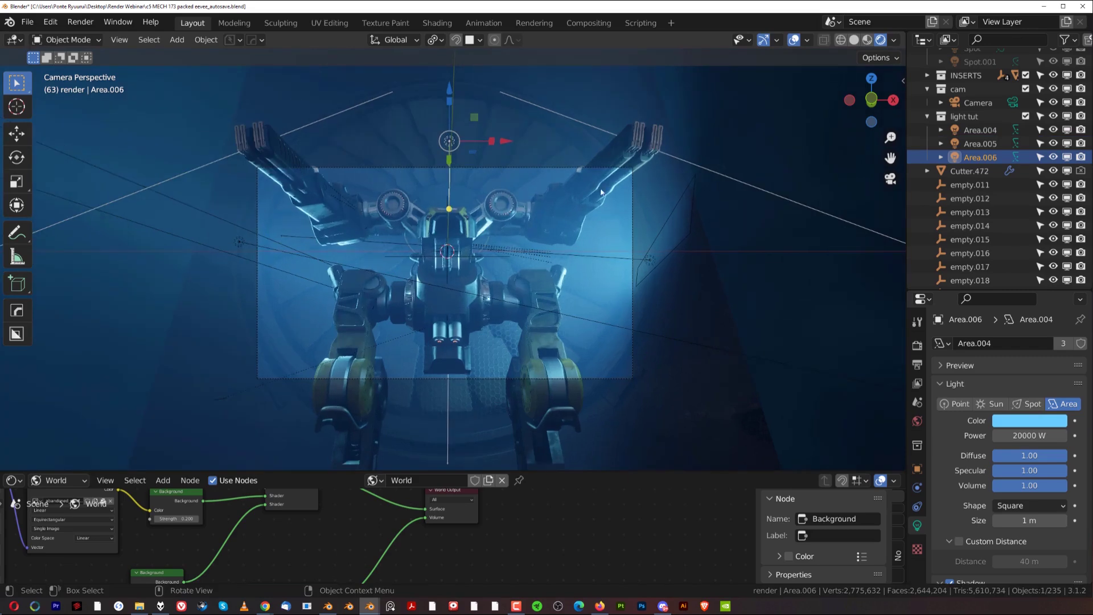
key(g)
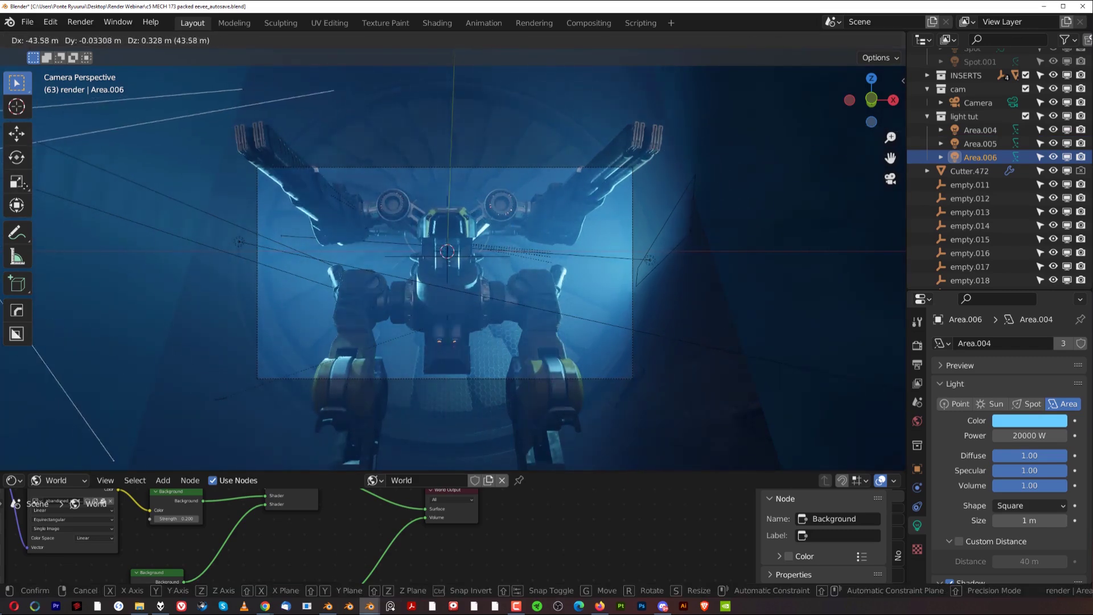
key(Escape)
scroll(521, 187, up, 2)
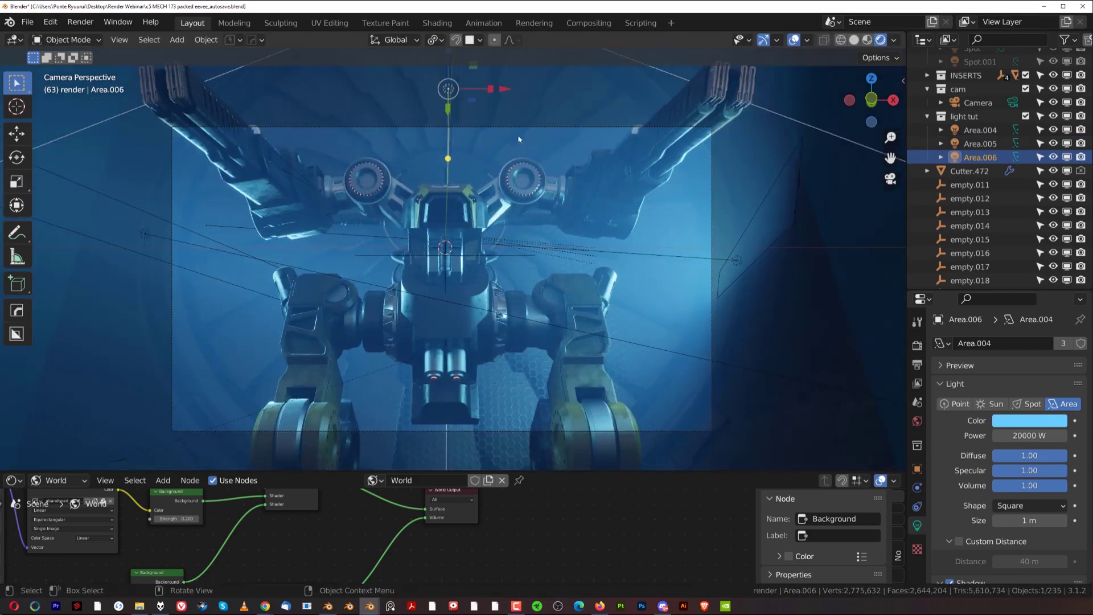
scroll(548, 193, down, 2)
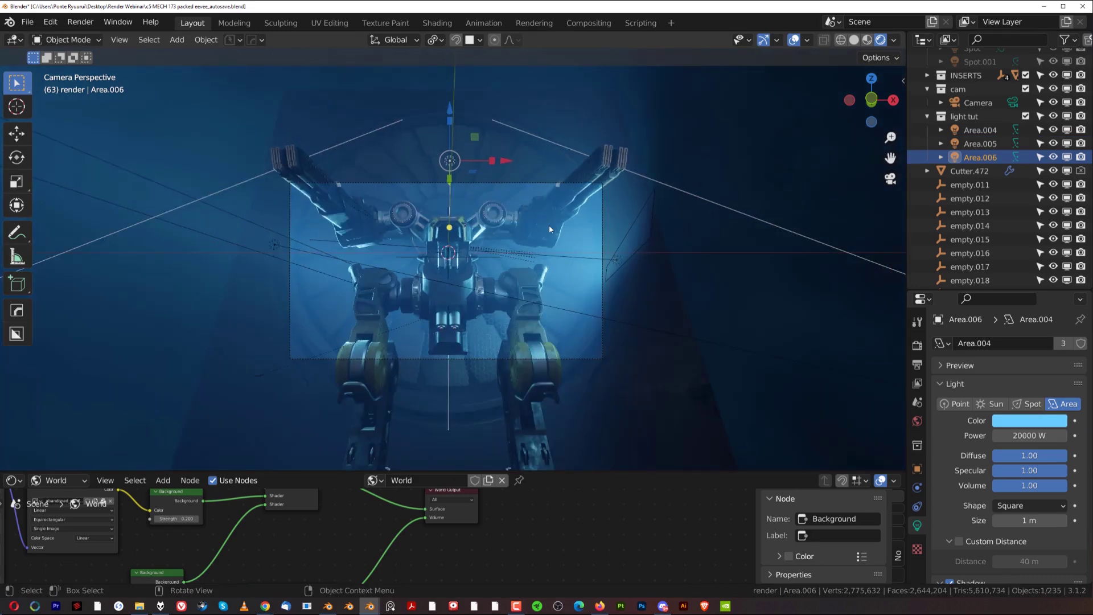
- Enable Custom Distance for the area light above the mech
scroll(578, 269, up, 1)
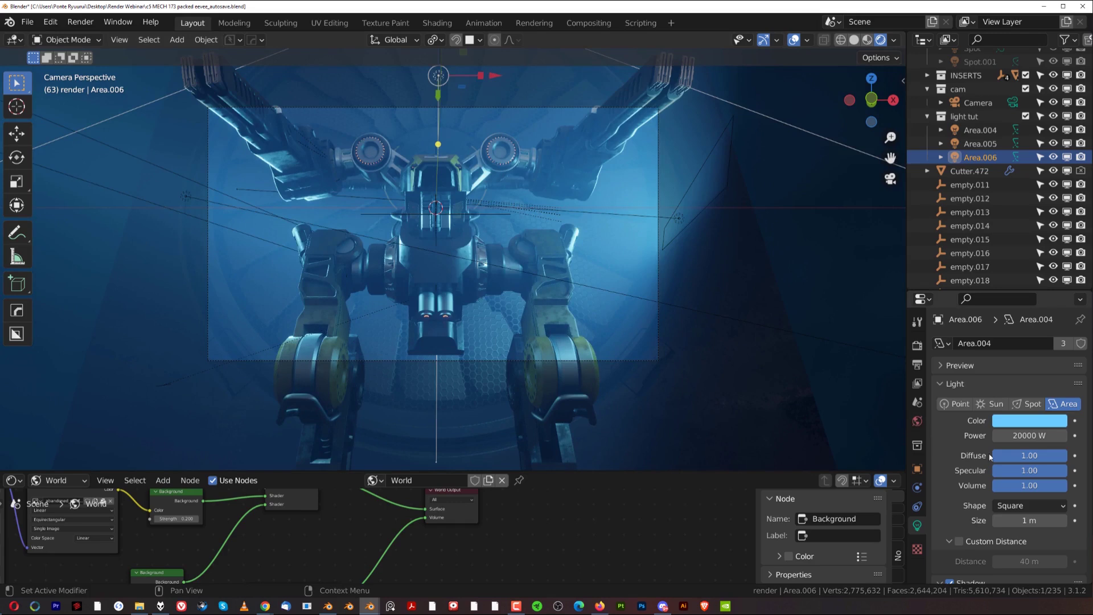
scroll(990, 456, down, 4)
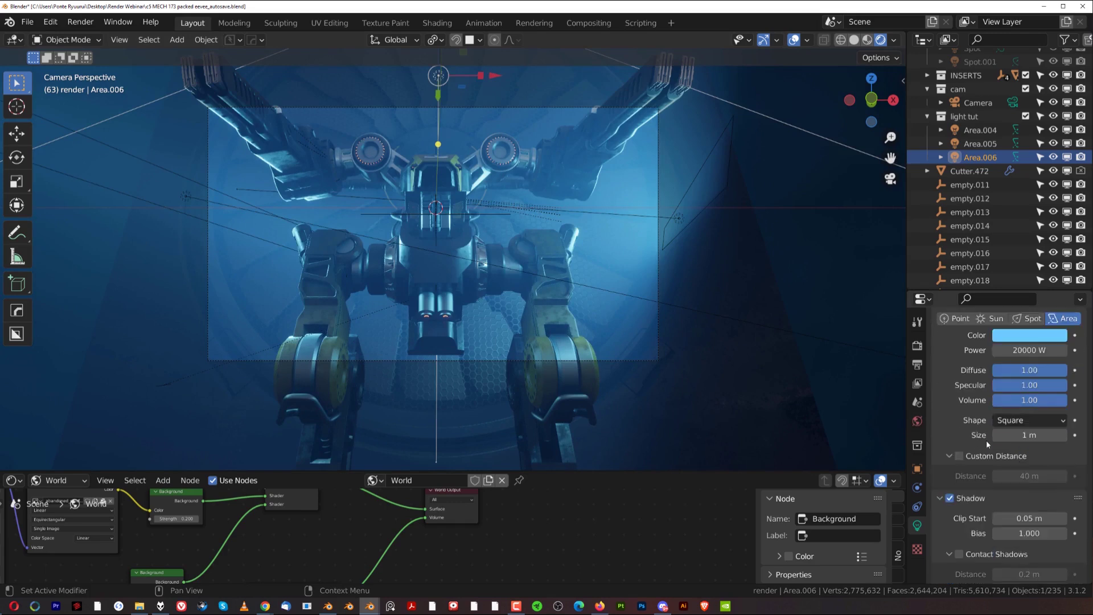
click(959, 456)
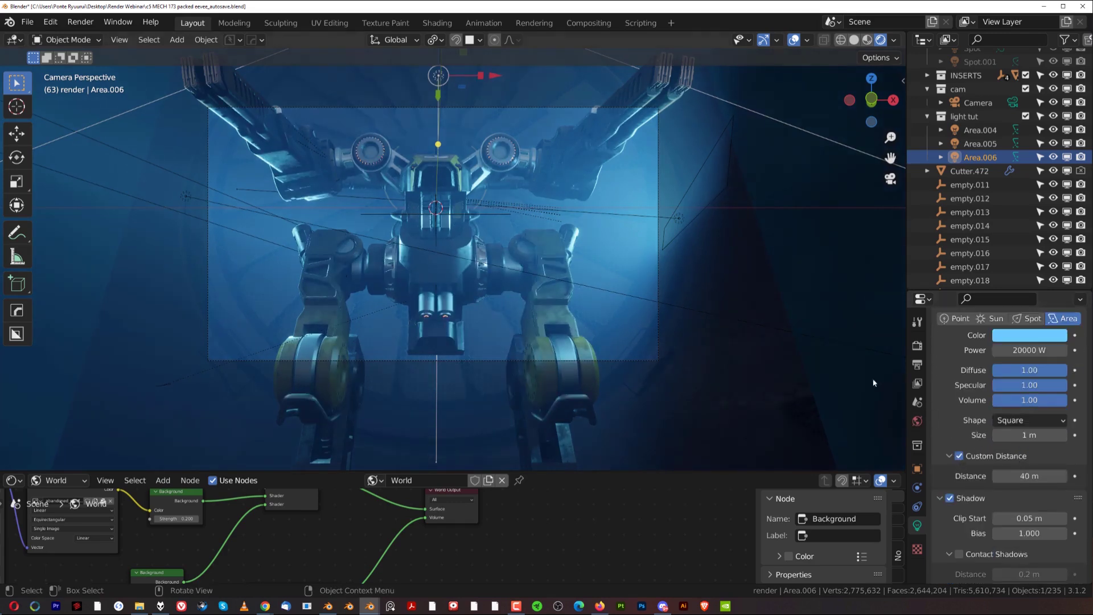
scroll(704, 325, down, 1)
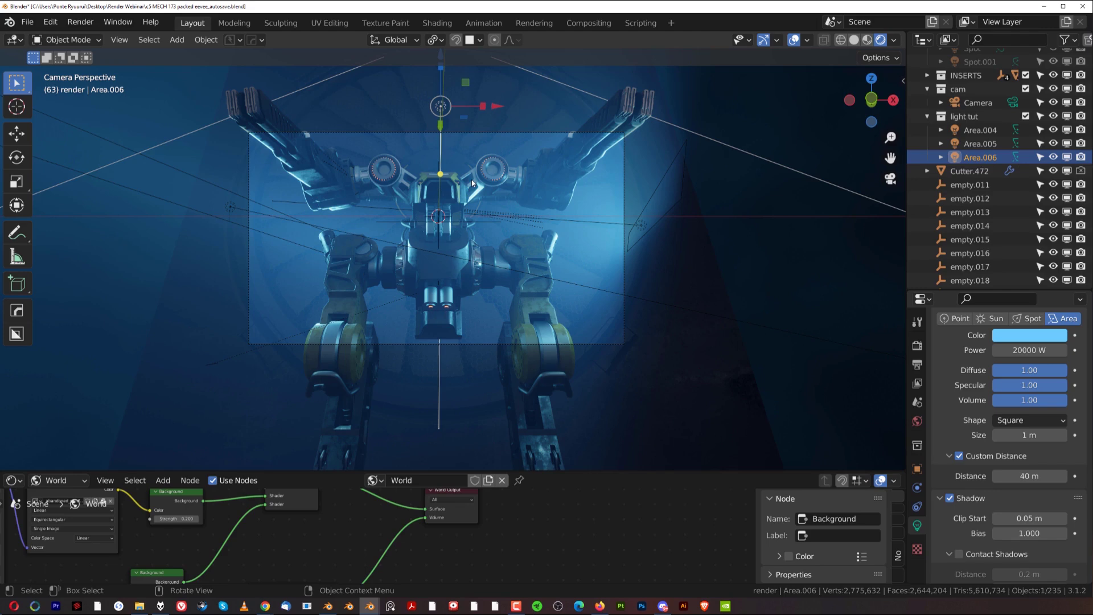
- Try custom distances between 26 and 31 m on the area light above the mech, and set it to 30 m
drag(1022, 476, 1010, 476)
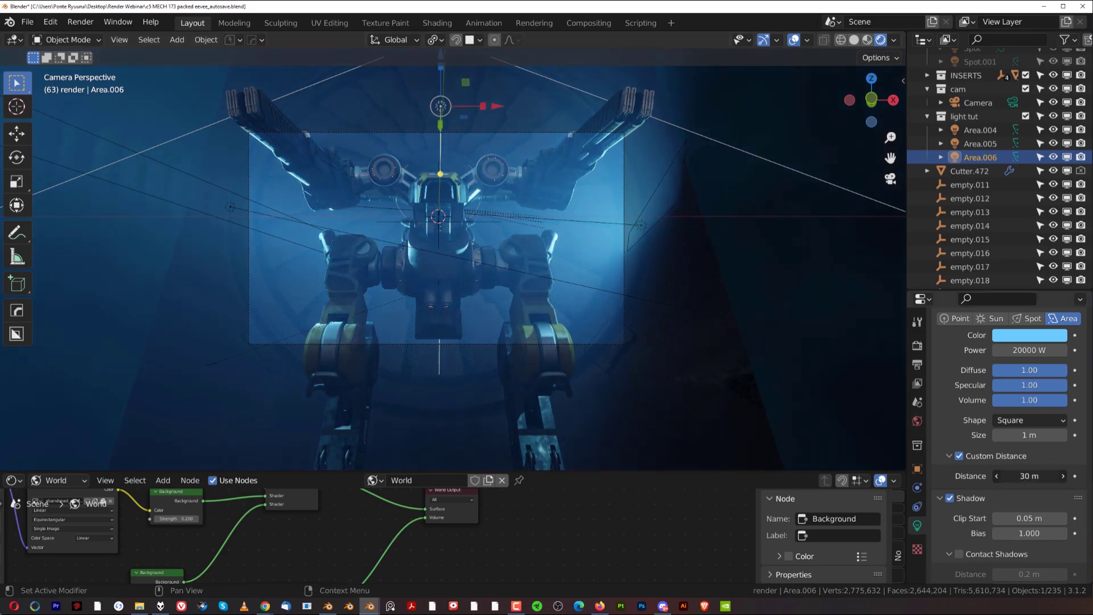
drag(1029, 475, 1078, 476)
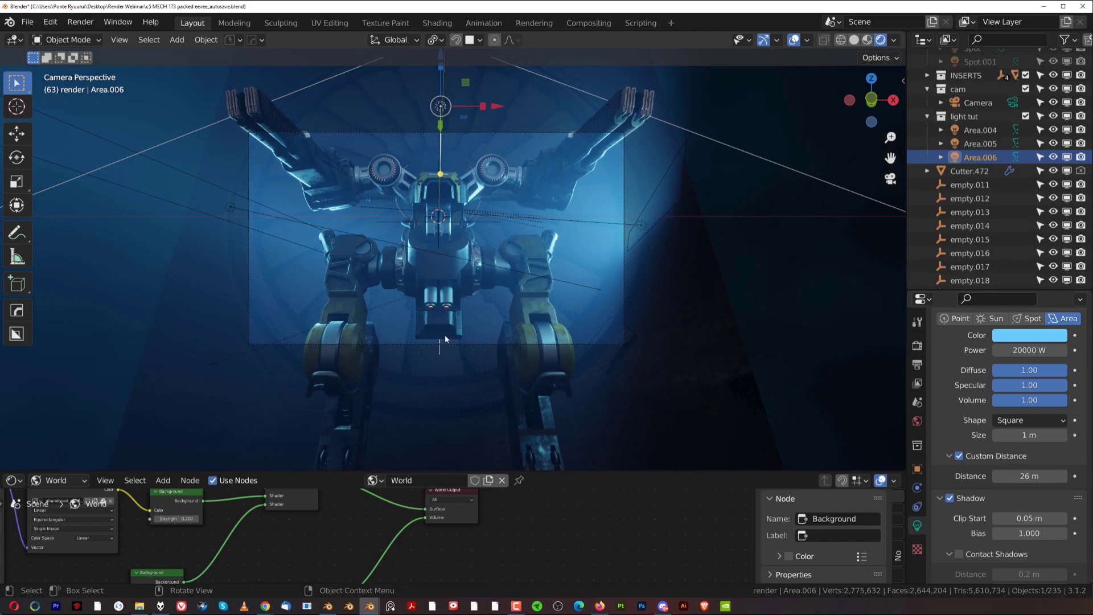
click(997, 475)
drag(1030, 476, 986, 476)
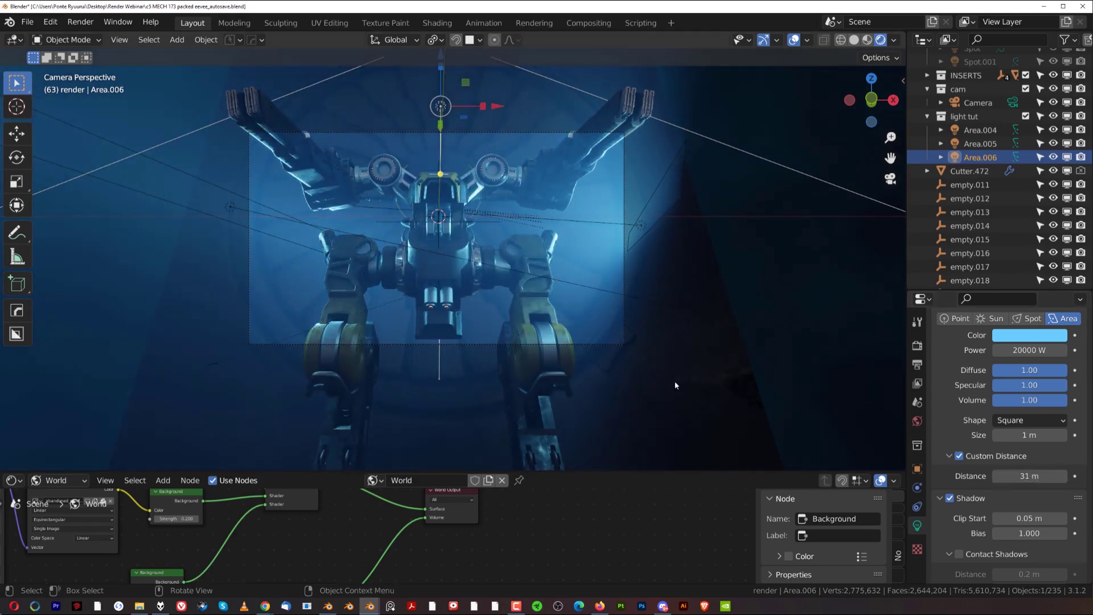
scroll(493, 323, up, 2)
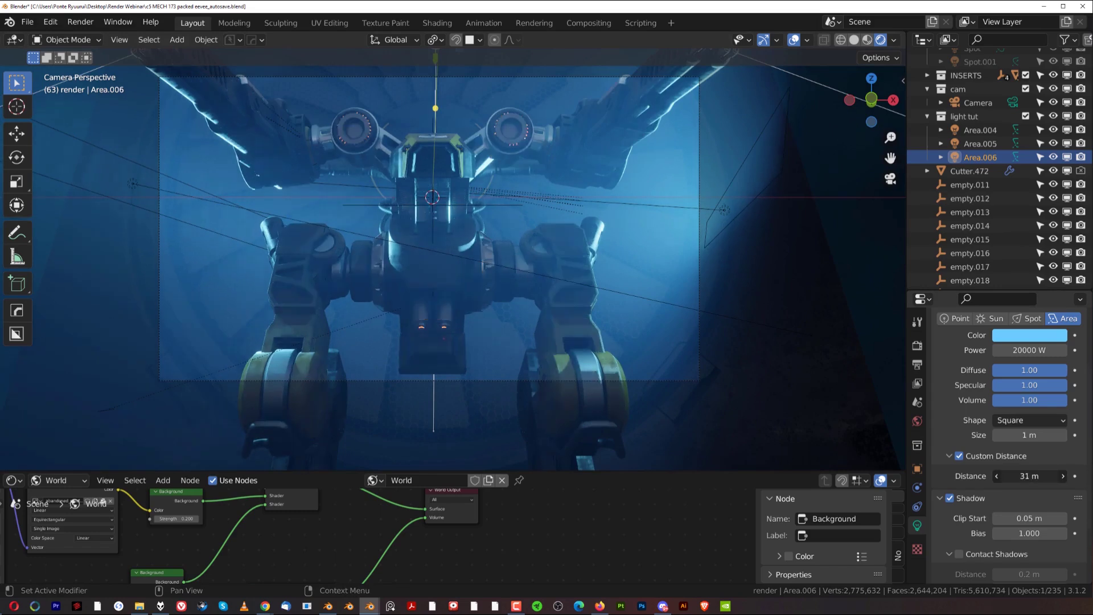
click(996, 476)
scroll(493, 289, down, 2)
scroll(493, 286, up, 1)
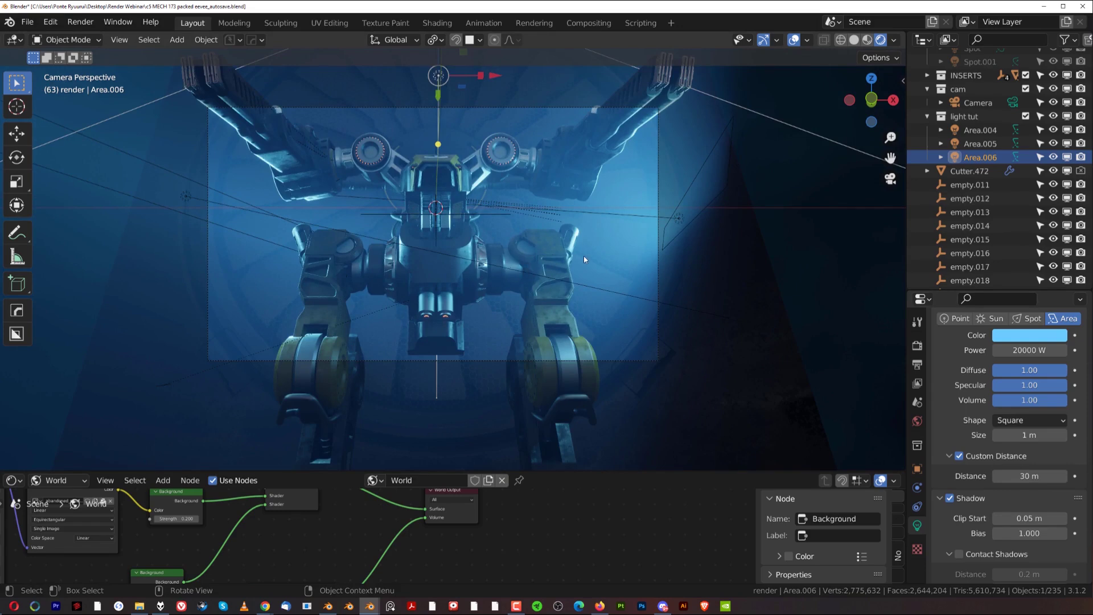
- Leave the camera view and inspect the fan backdrop behind the mech, selecting its projected decal and the Plane.010 panel
scroll(437, 284, down, 3)
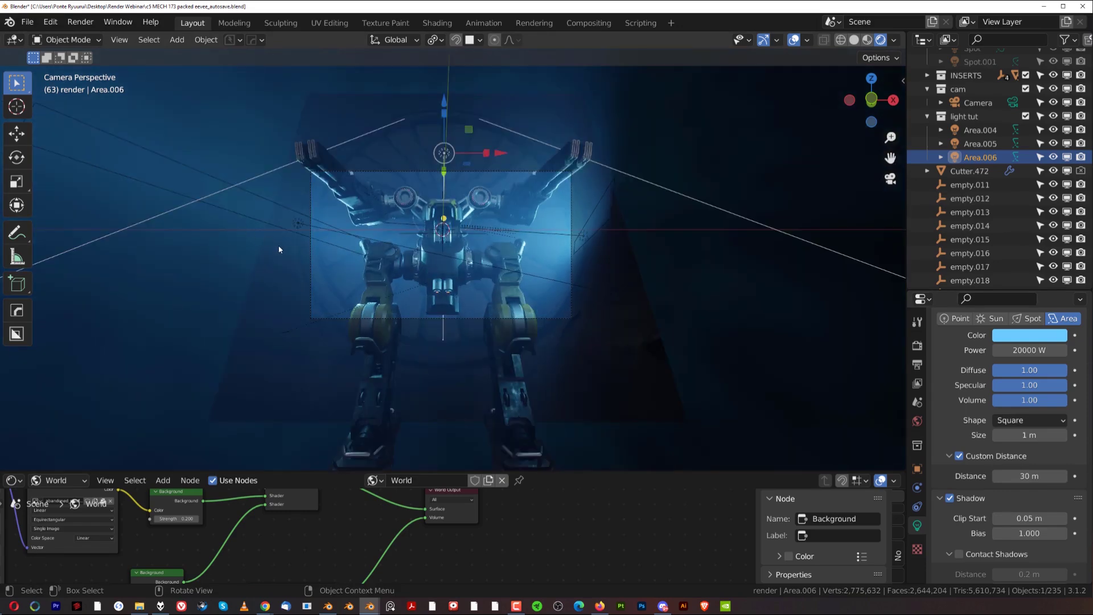
scroll(282, 242, up, 2)
middle_drag(282, 243, 391, 254)
scroll(483, 303, down, 4)
click(404, 226)
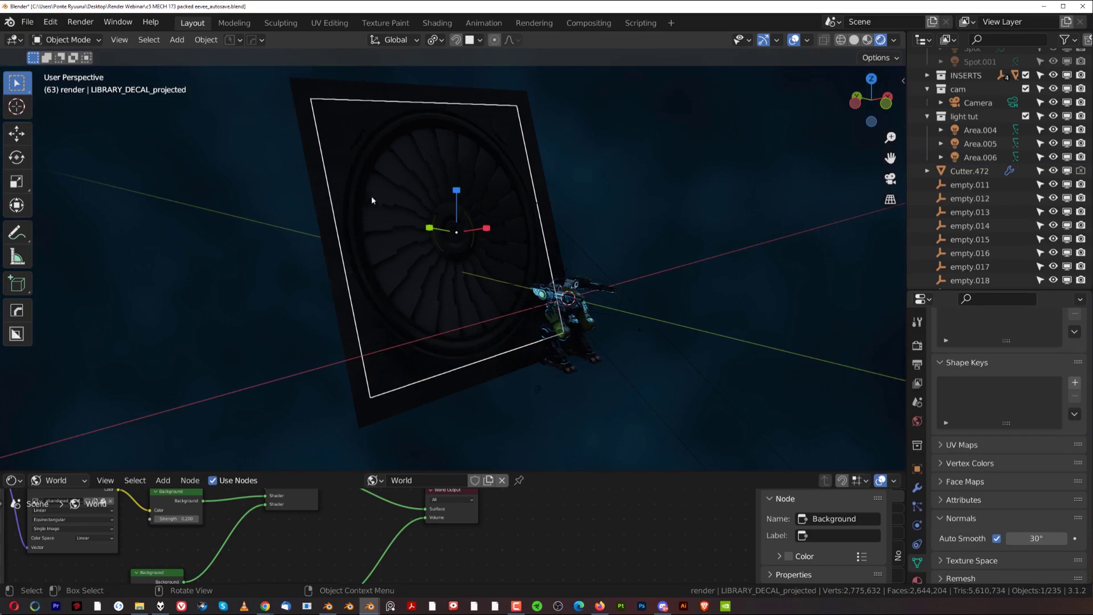
scroll(434, 240, up, 3)
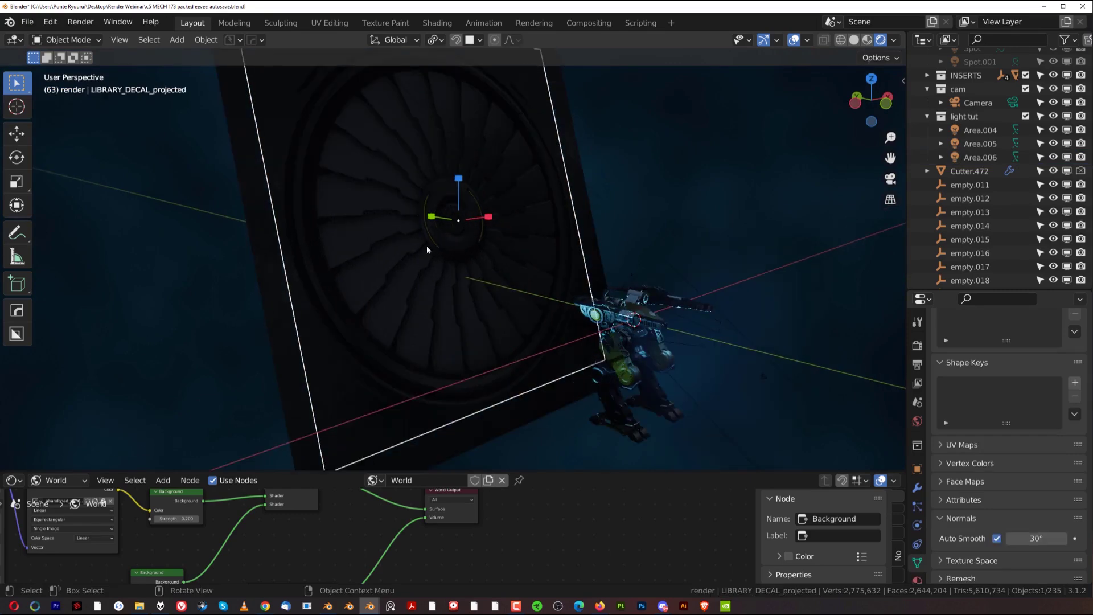
middle_drag(454, 289, 324, 103)
click(431, 159)
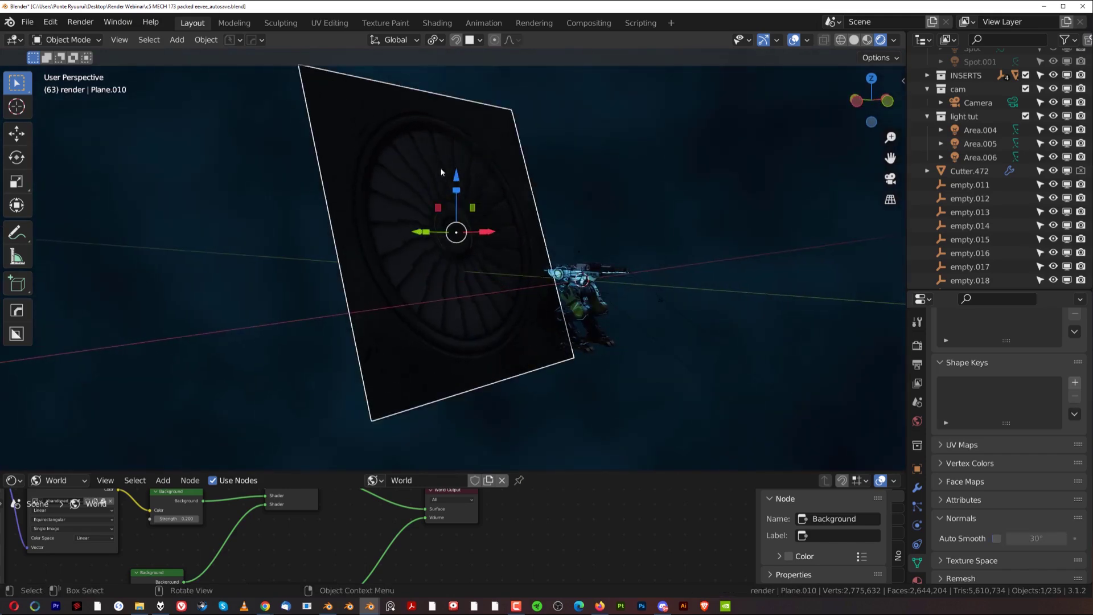
- Return to the Camera.002 view framing the mech and close the viewport and cameras menu
click(657, 301)
key(ctrl+KP_0)
scroll(701, 264, up, 3)
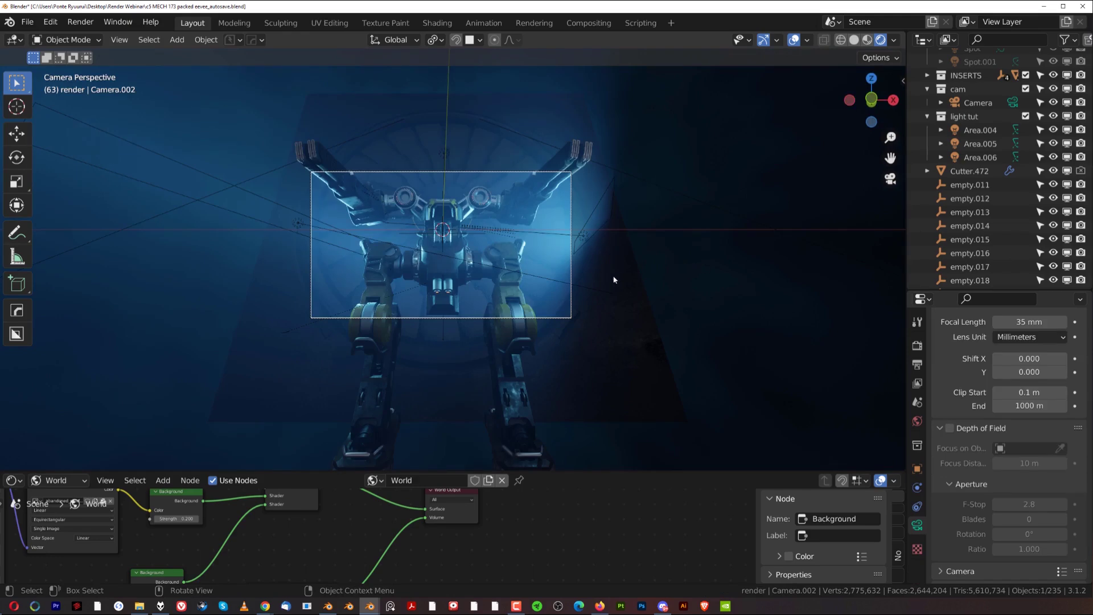
key(Page_Down)
key(Page_Down)
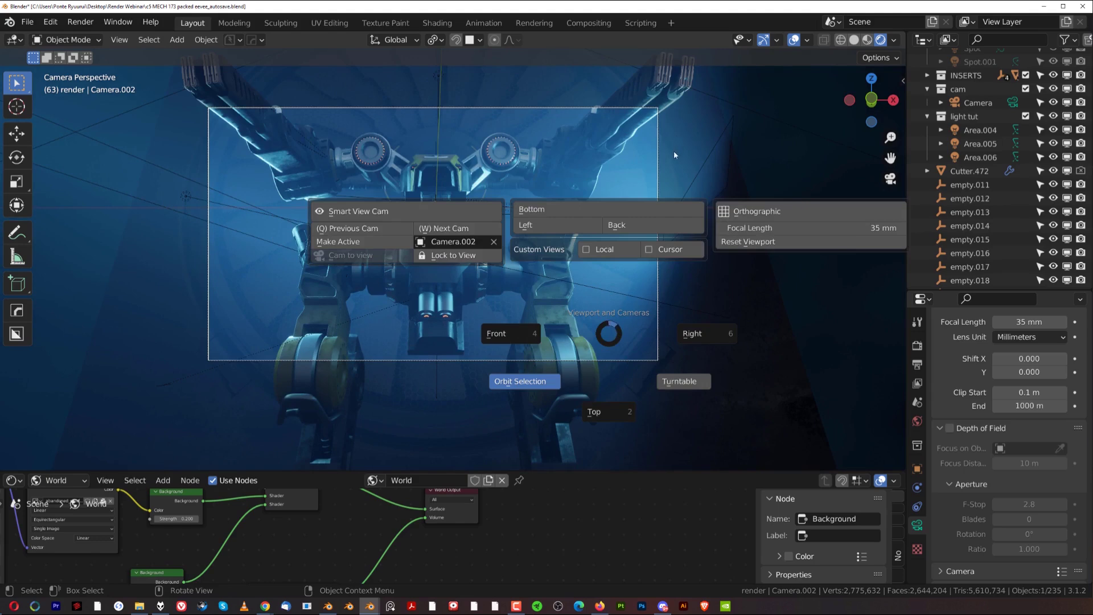
key(Escape)
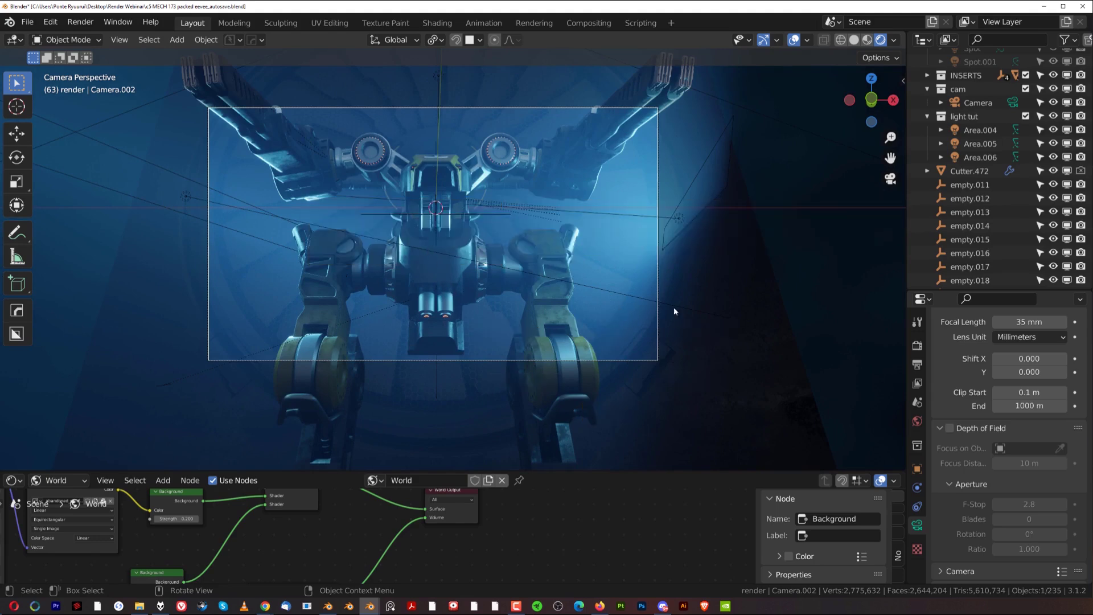
- Save the file and expand the Output and Format sections of the scene's output properties
click(917, 345)
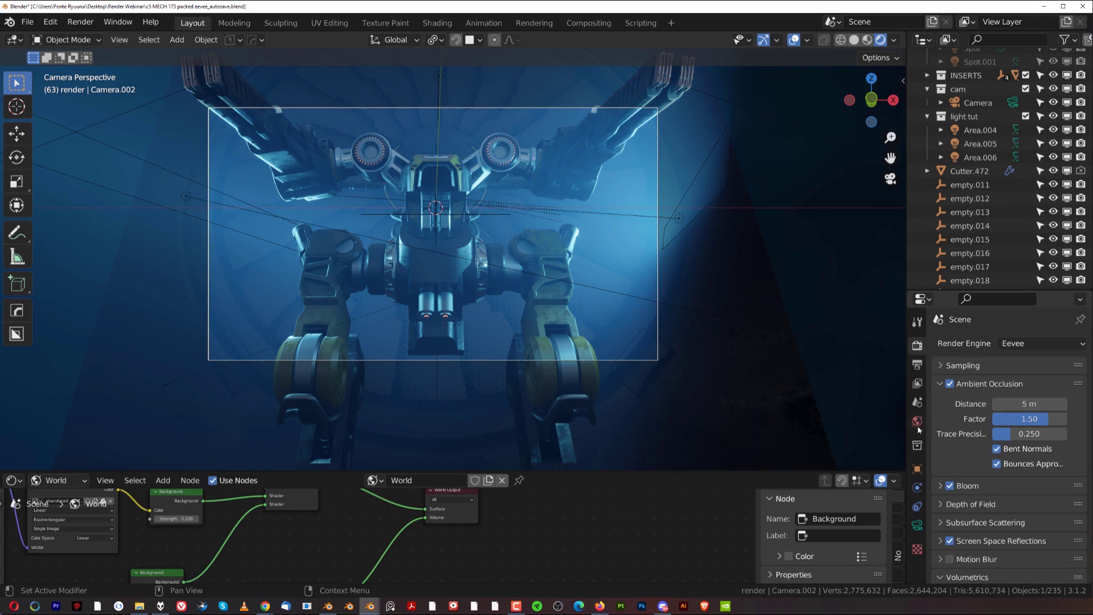
click(917, 365)
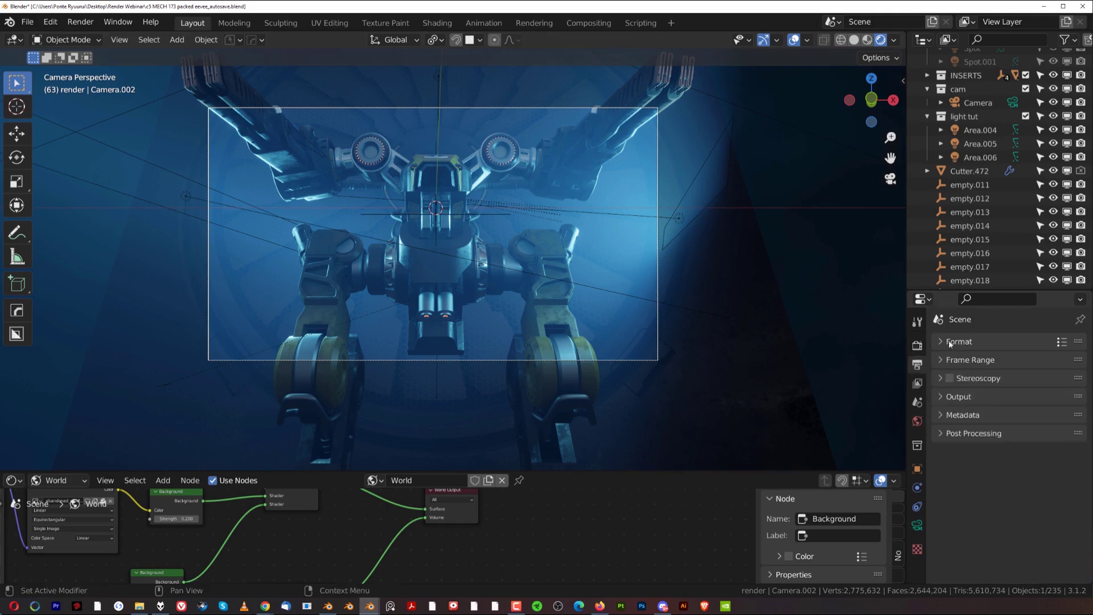
key(ctrl+s)
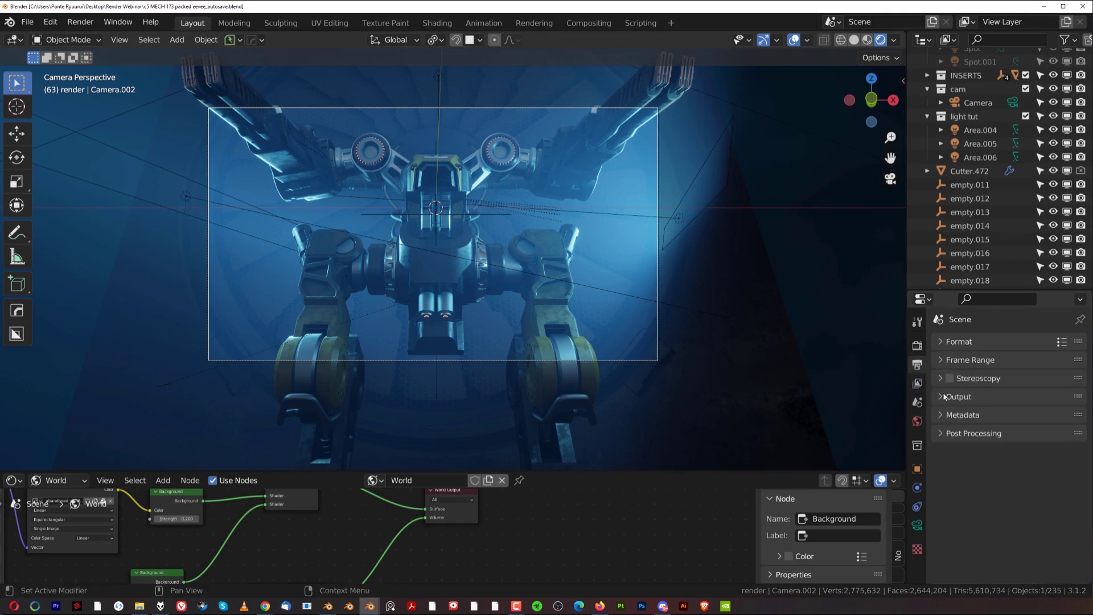
click(944, 395)
click(947, 341)
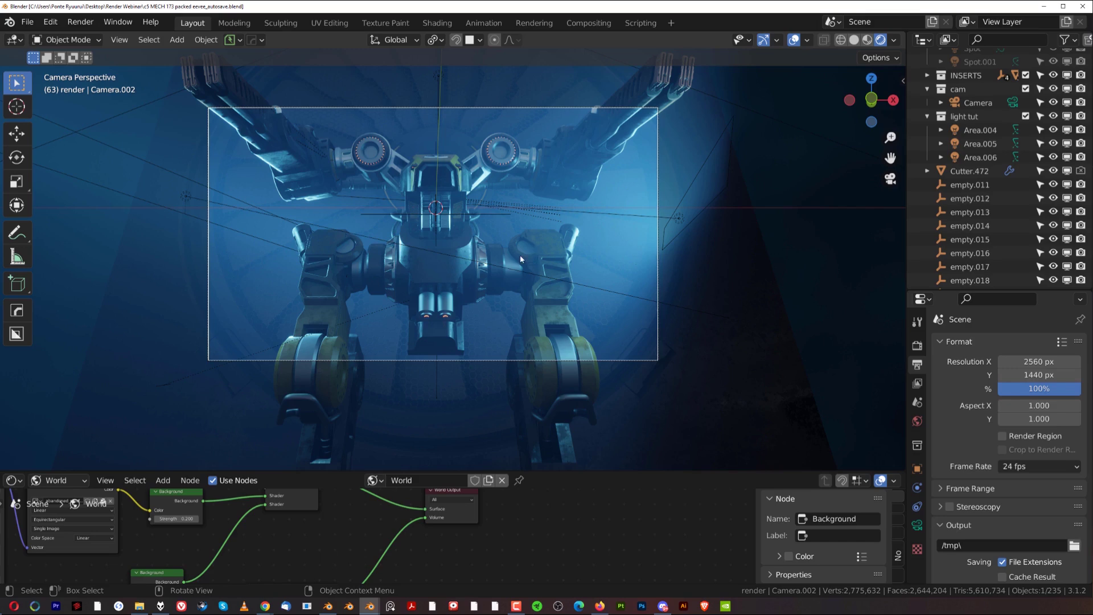
- Check the framing of the mech in the camera view, and switch to the Compositing workspace with the node tree framed
scroll(525, 309, up, 2)
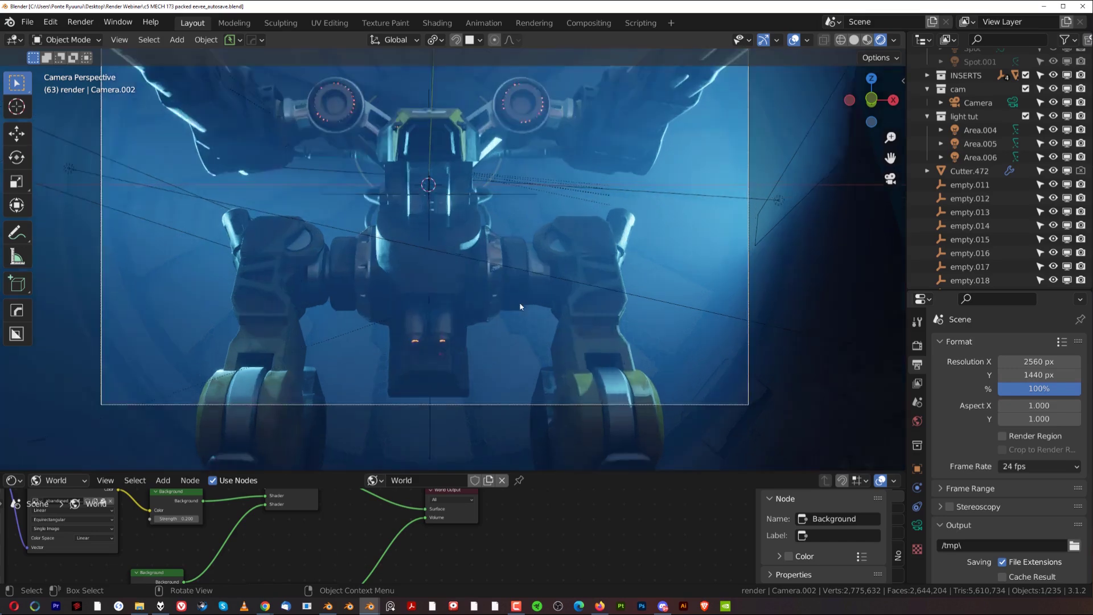
scroll(538, 289, up, 1)
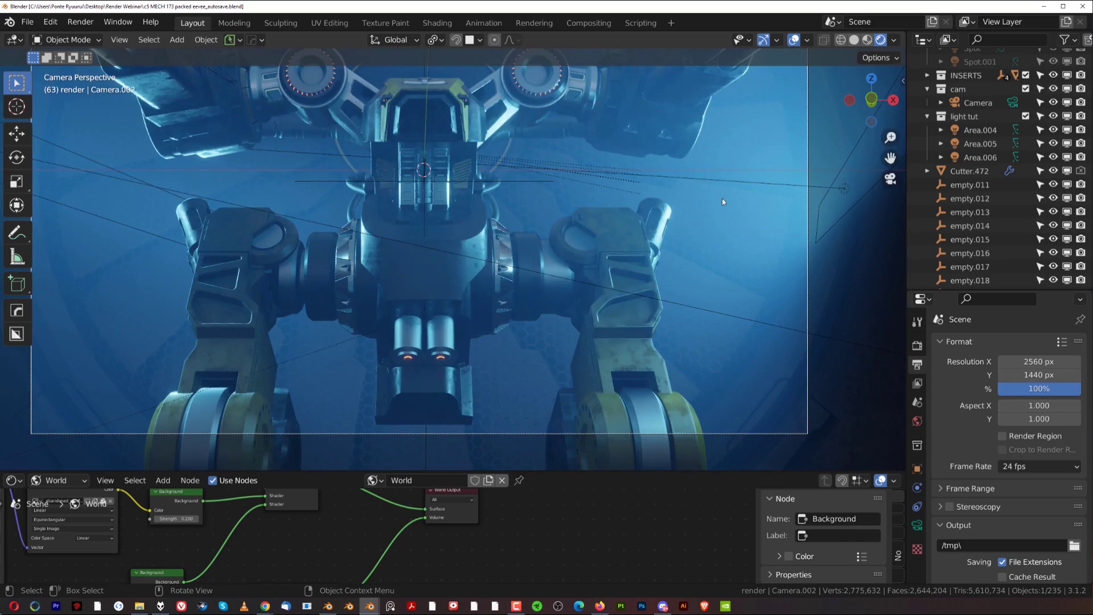
scroll(690, 196, down, 1)
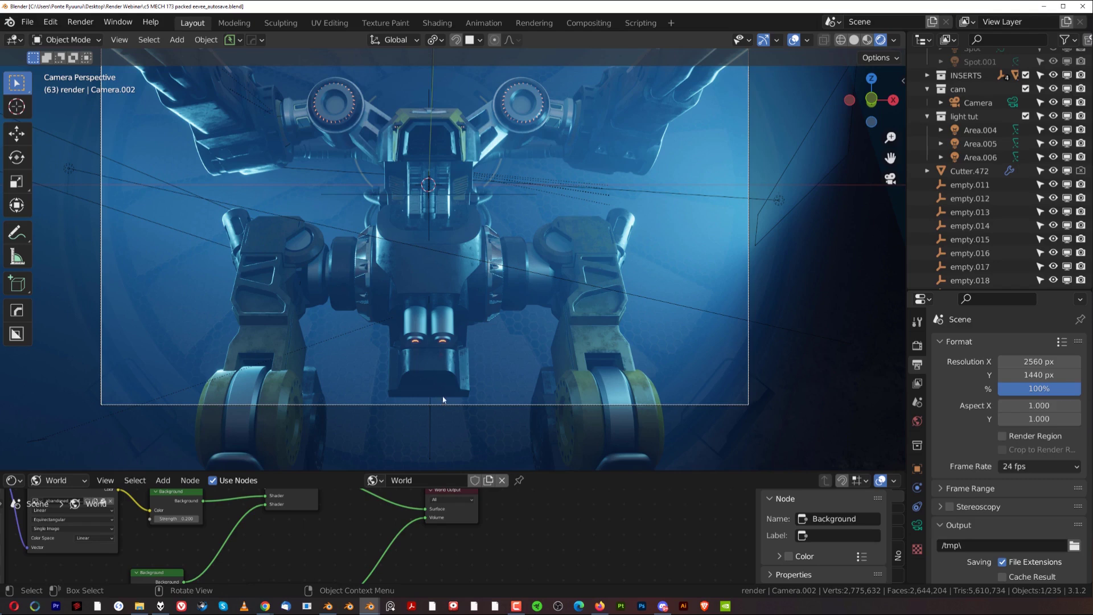
click(588, 23)
scroll(414, 314, down, 3)
scroll(414, 319, up, 3)
middle_drag(413, 349, 415, 341)
scroll(415, 340, down, 1)
- Bring up the Blender Render window with the mech render, and resize and place it beside the compositing nodes
mouse_move(378, 600)
click(410, 569)
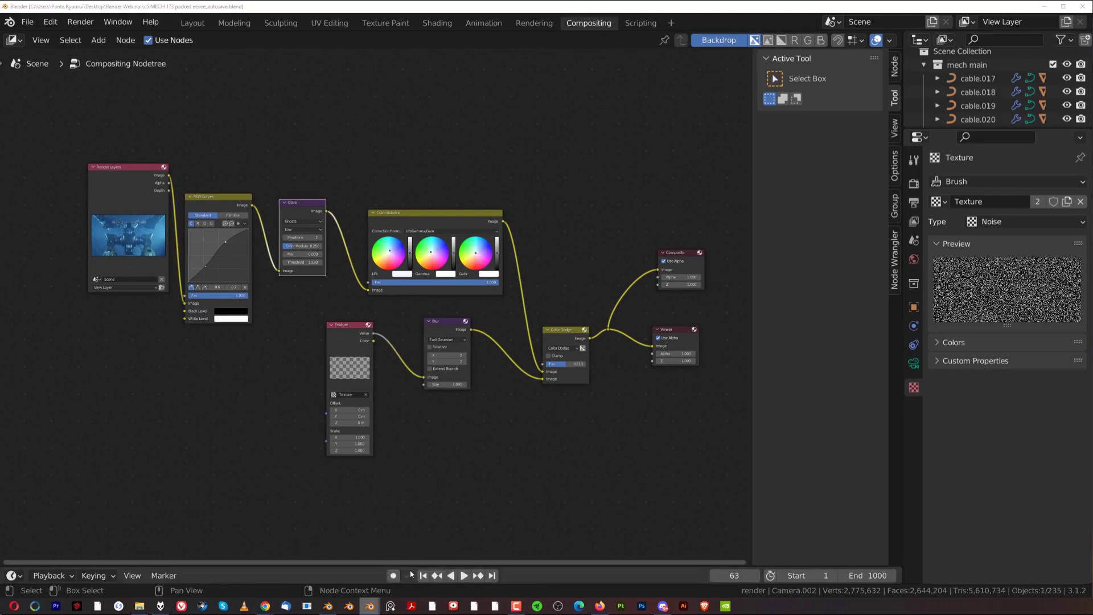
drag(508, 147, 866, 92)
drag(1092, 284, 813, 285)
drag(577, 91, 788, 74)
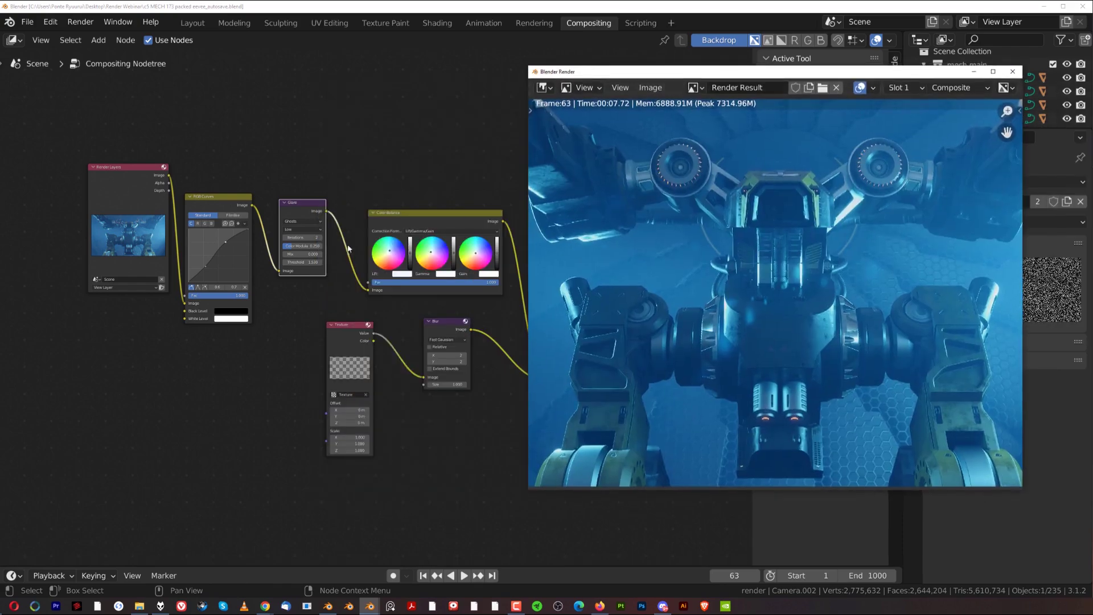
- Darken the shadows with the lower point of the RGB Curves node, and ease it to about 0.3, 0.2 while checking the render
drag(206, 262, 210, 274)
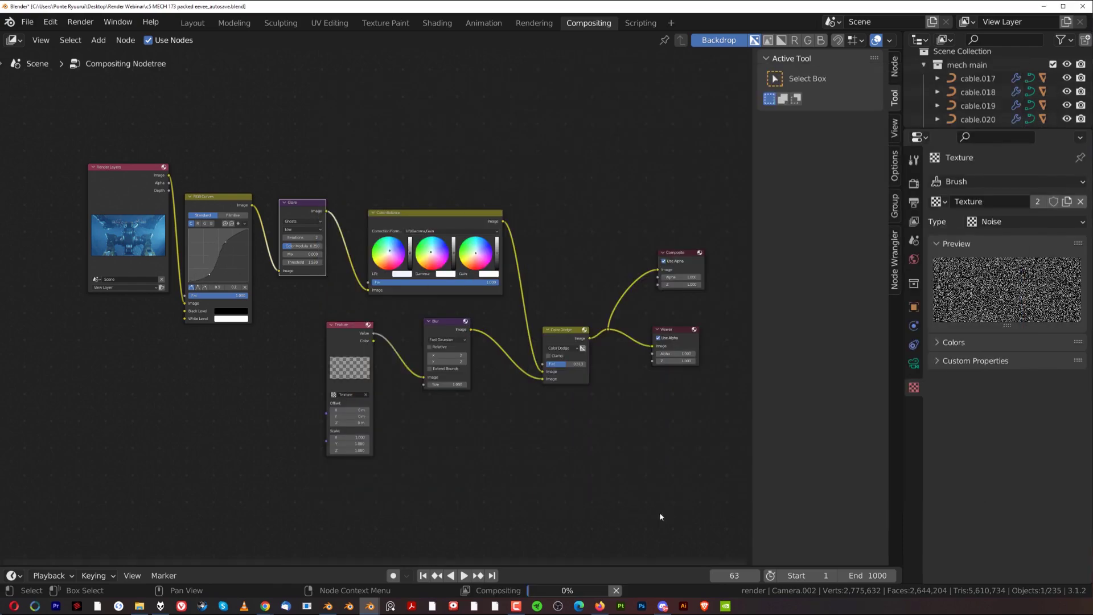
mouse_move(371, 608)
click(405, 572)
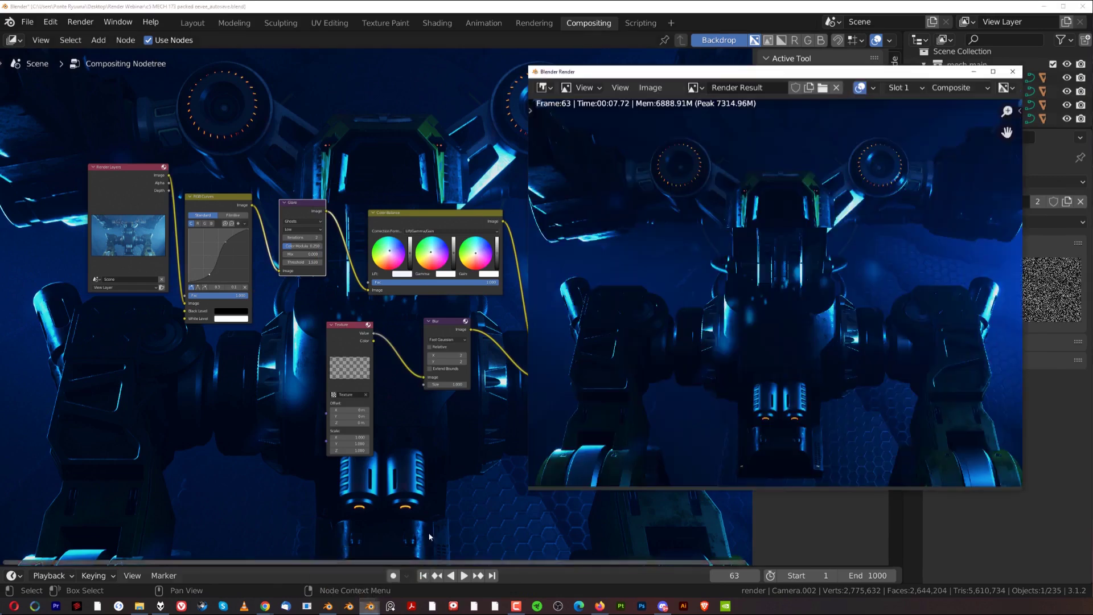
drag(210, 274, 207, 270)
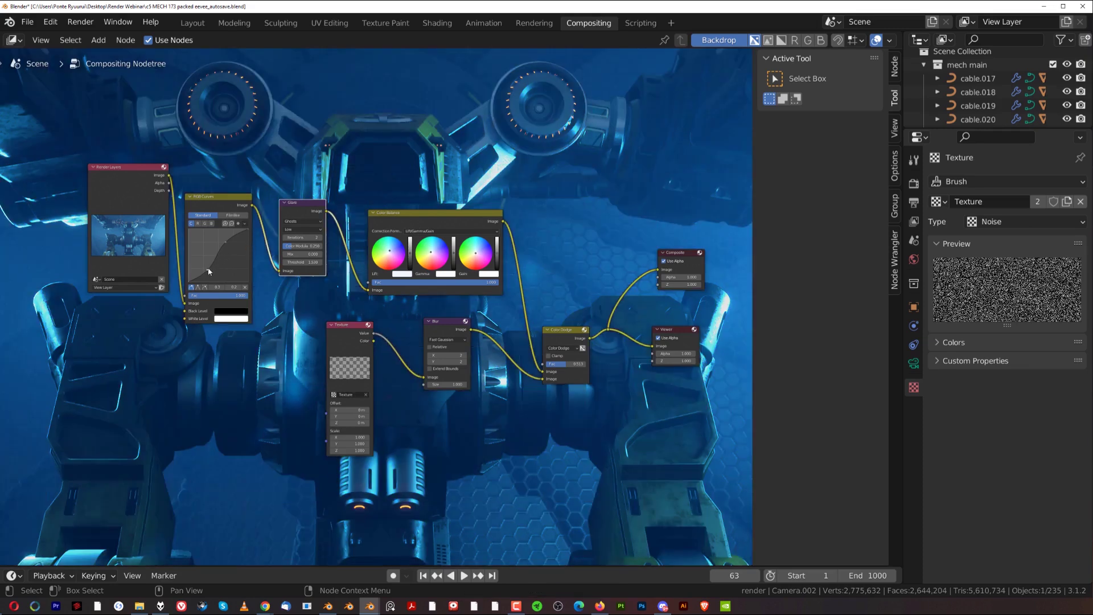
drag(208, 269, 206, 267)
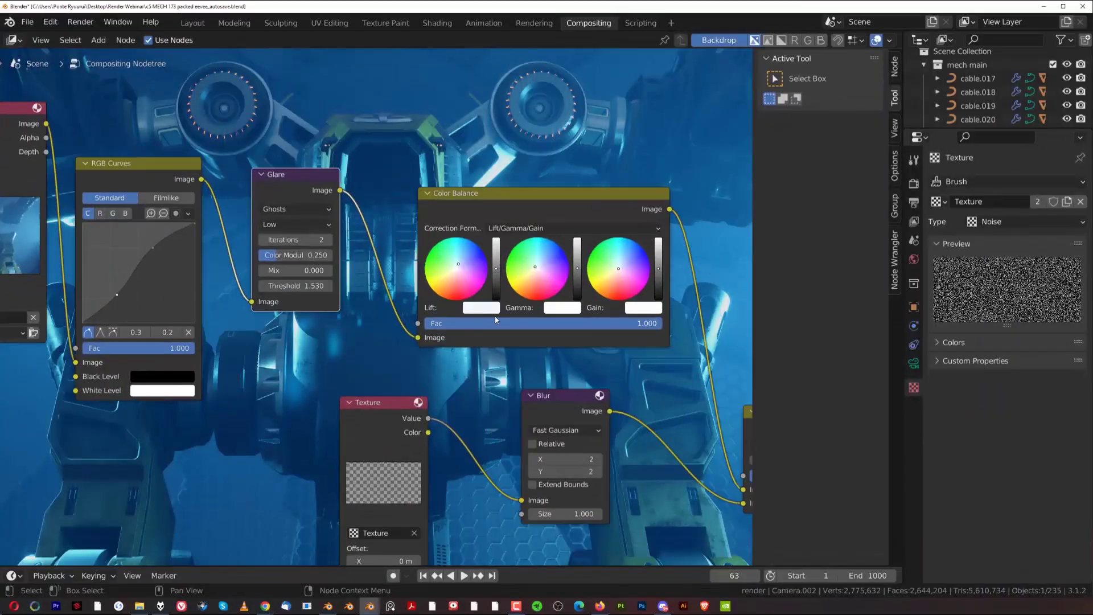
- Turn off the compositor's backdrop and narrow the sidebar so the whole compositing node tree has room
scroll(516, 322, down, 2)
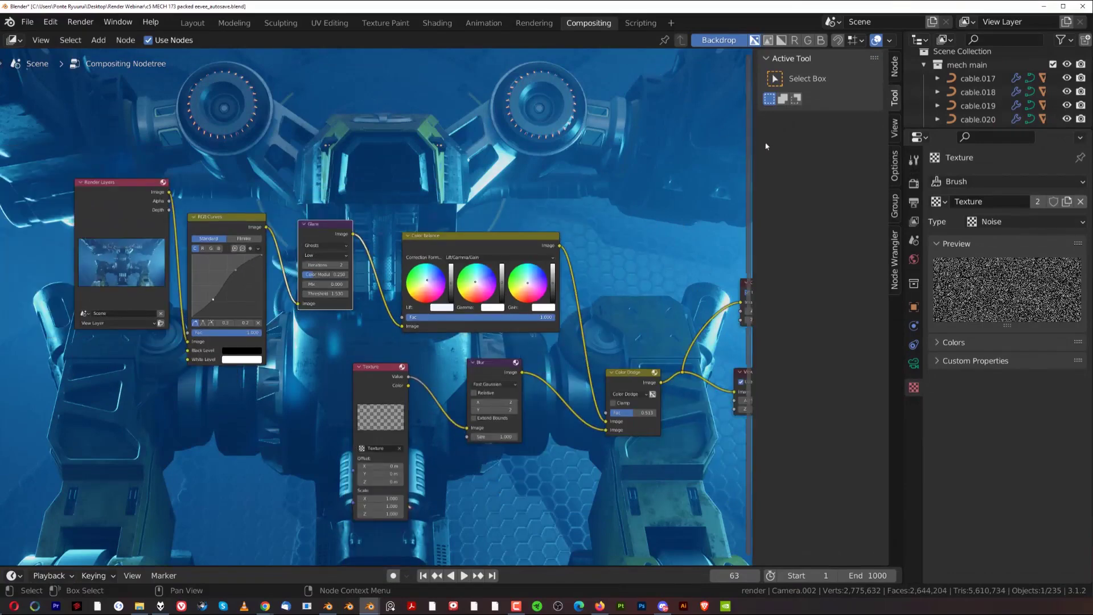
click(717, 40)
scroll(376, 307, up, 5)
middle_drag(300, 243, 409, 266)
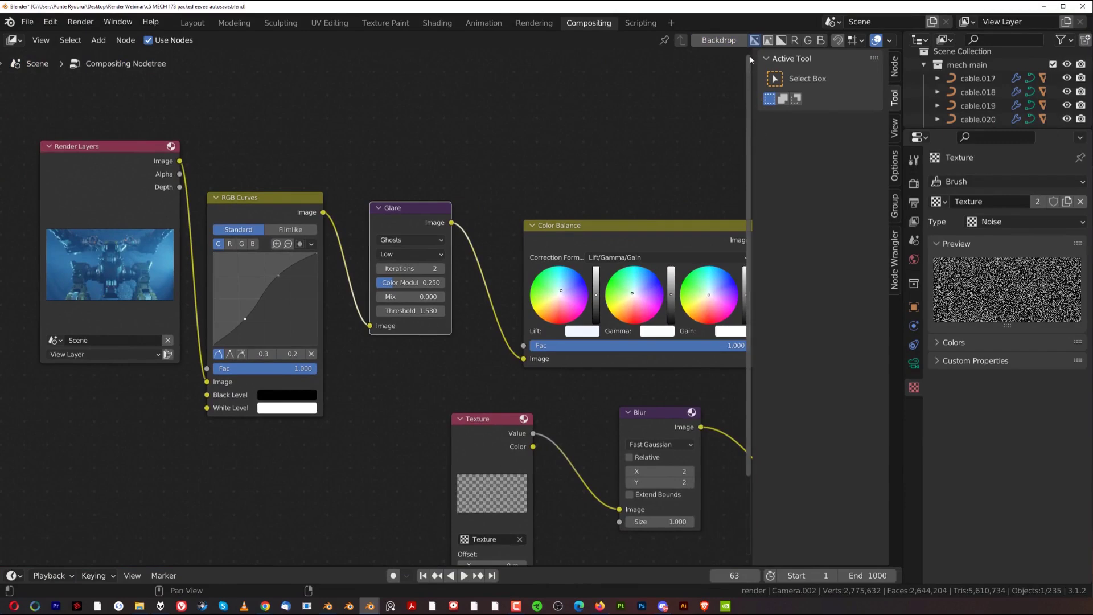
drag(752, 85, 848, 97)
scroll(621, 271, down, 6)
middle_drag(620, 271, 510, 237)
scroll(484, 237, up, 2)
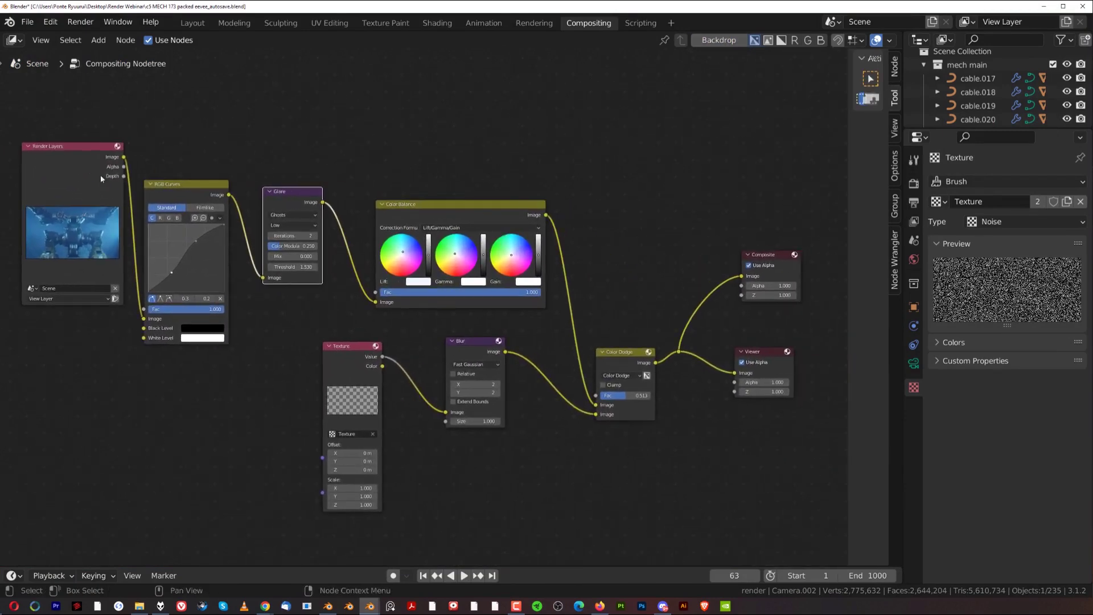
- Tidy the compositing tree by repositioning the RGB Curves, Glare, Color Balance, Color Dodge, Viewer, Composite, Blur and Texture nodes
mouse_move(160, 183)
mouse_down()
mouse_move(188, 176)
mouse_move(177, 171)
mouse_up()
mouse_move(288, 188)
mouse_down()
mouse_move(288, 178)
mouse_move(302, 186)
mouse_up()
drag(464, 207, 489, 209)
mouse_move(626, 354)
mouse_down()
mouse_move(622, 340)
mouse_move(634, 346)
mouse_up()
click(764, 370)
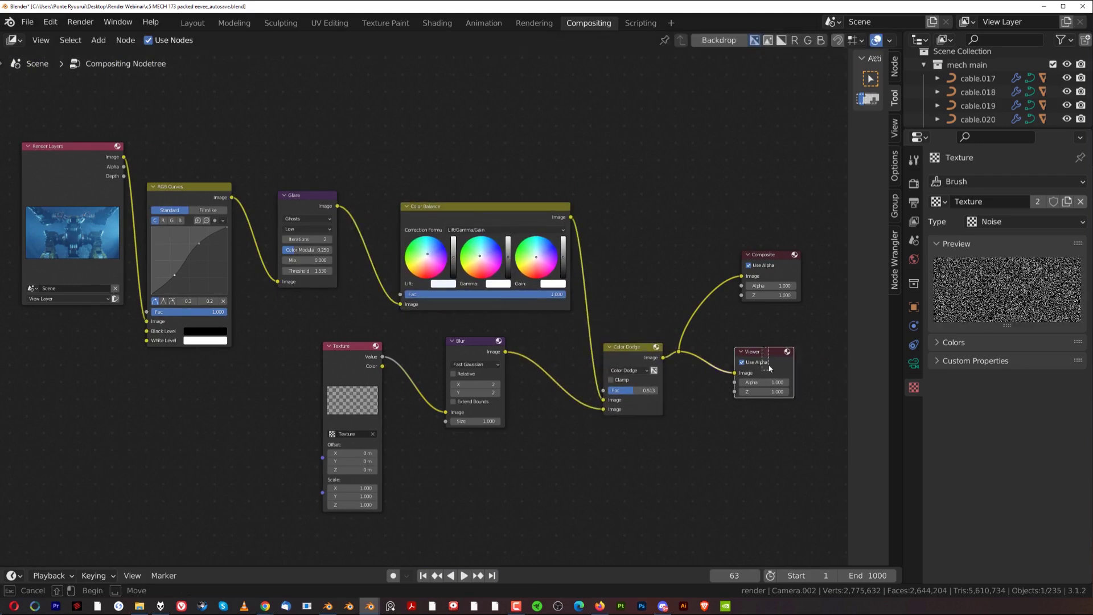
mouse_move(769, 352)
mouse_down()
mouse_move(785, 355)
mouse_move(774, 356)
mouse_up()
drag(772, 257, 785, 275)
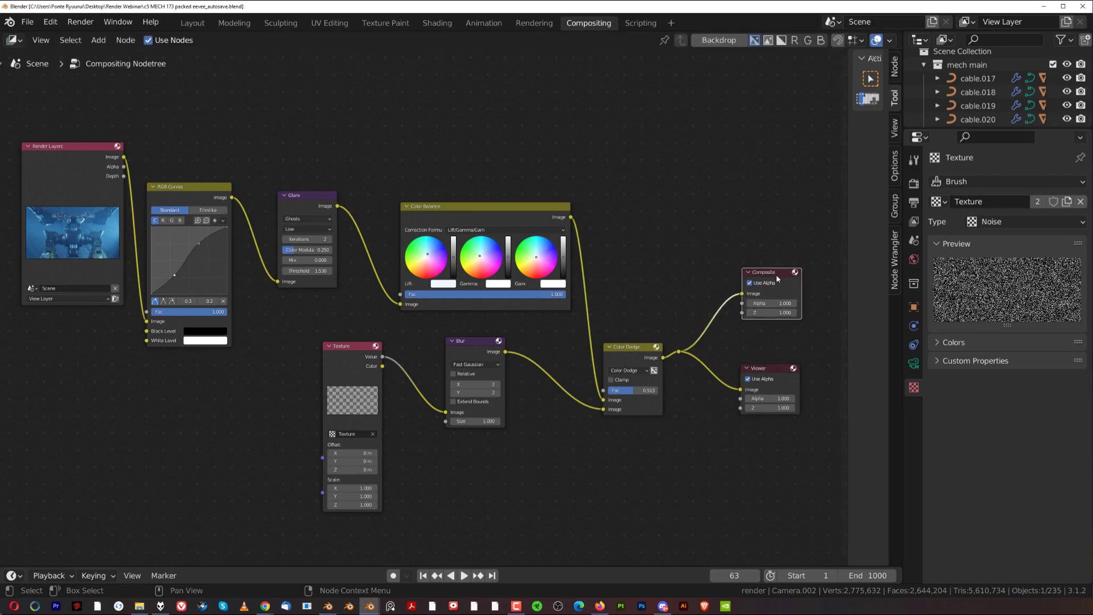
mouse_move(773, 274)
mouse_down()
mouse_move(760, 247)
mouse_move(775, 271)
mouse_up()
drag(467, 344, 485, 344)
drag(349, 348, 363, 356)
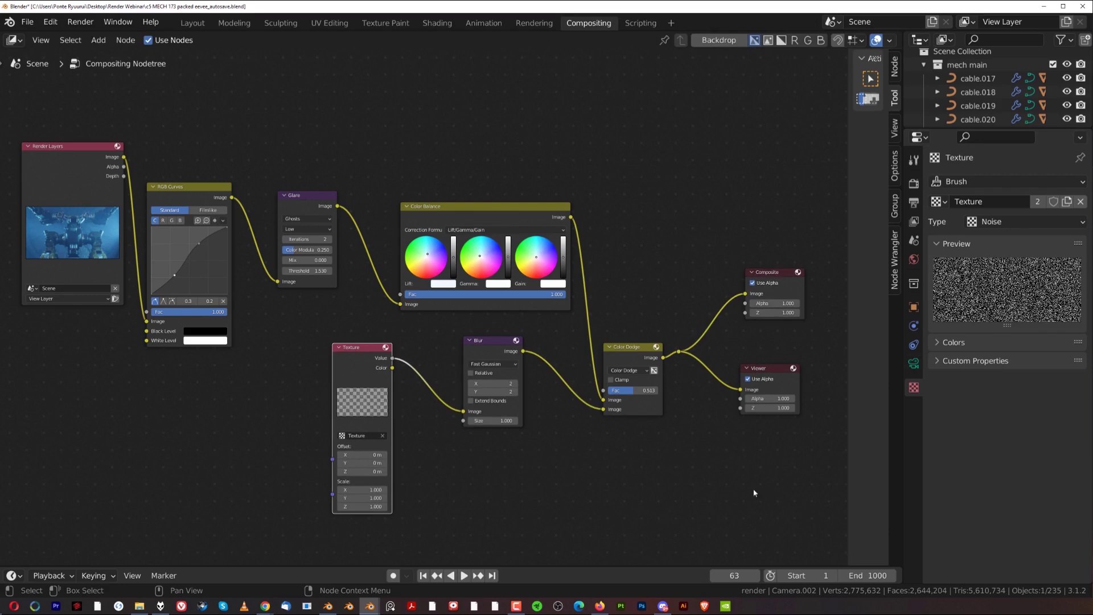
- Change the node area to the Shader Editor, set its shader type to World, and frame all world nodes
click(14, 40)
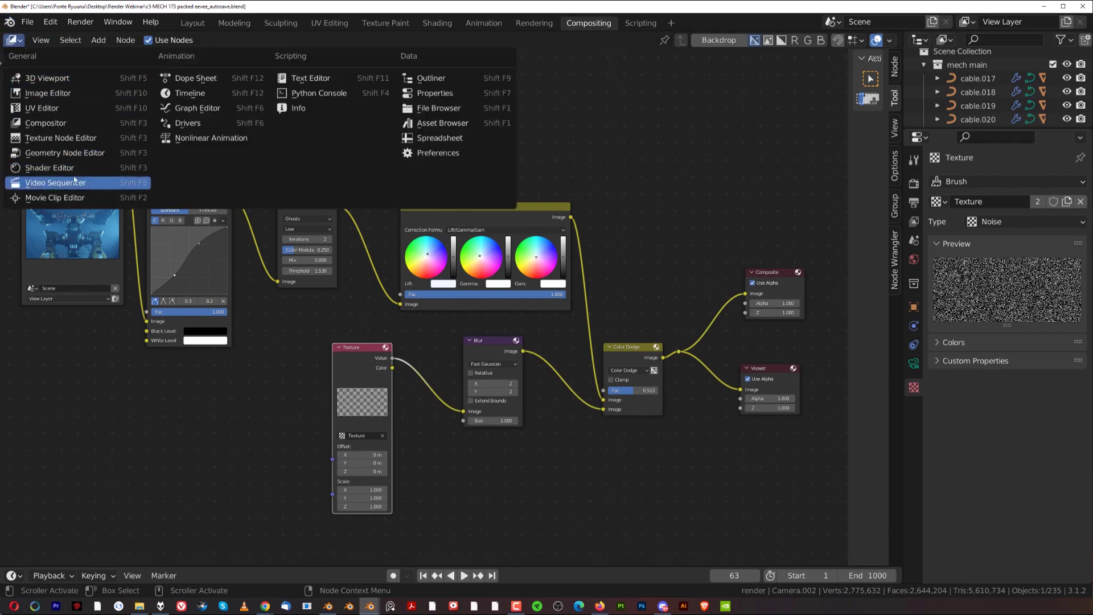
click(55, 182)
click(14, 39)
click(50, 168)
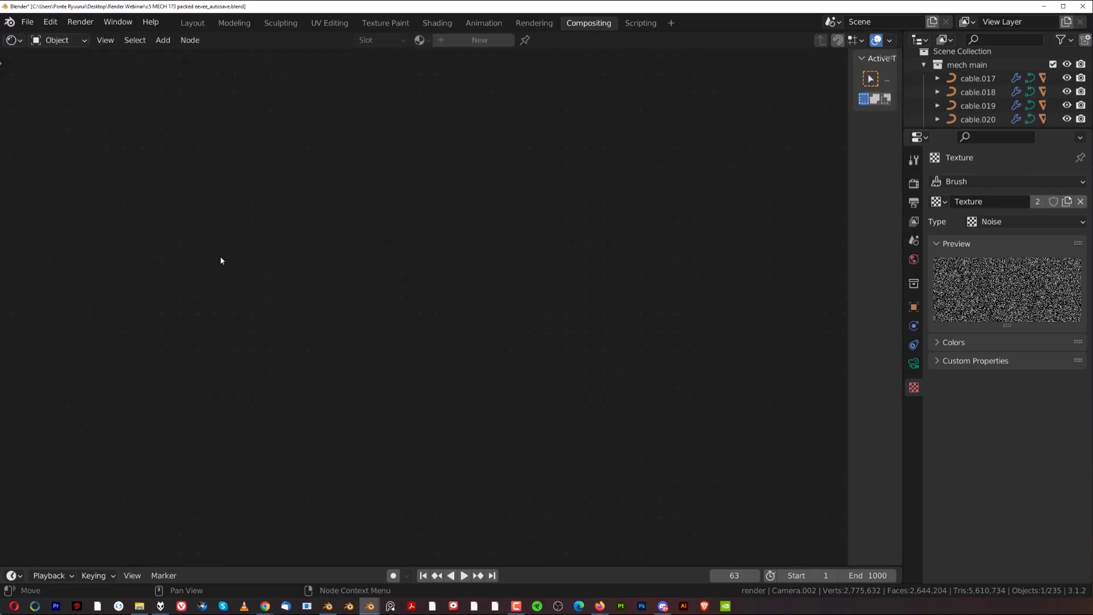
click(57, 39)
click(77, 68)
middle_drag(291, 237, 411, 274)
key(Home)
drag(81, 215, 293, 355)
key(g)
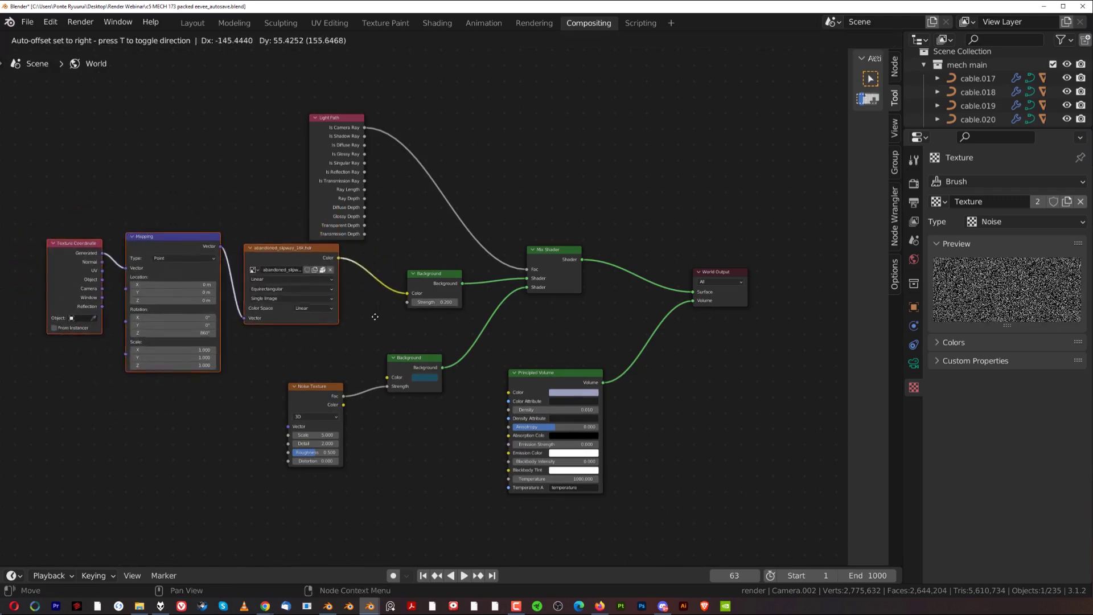
key(Escape)
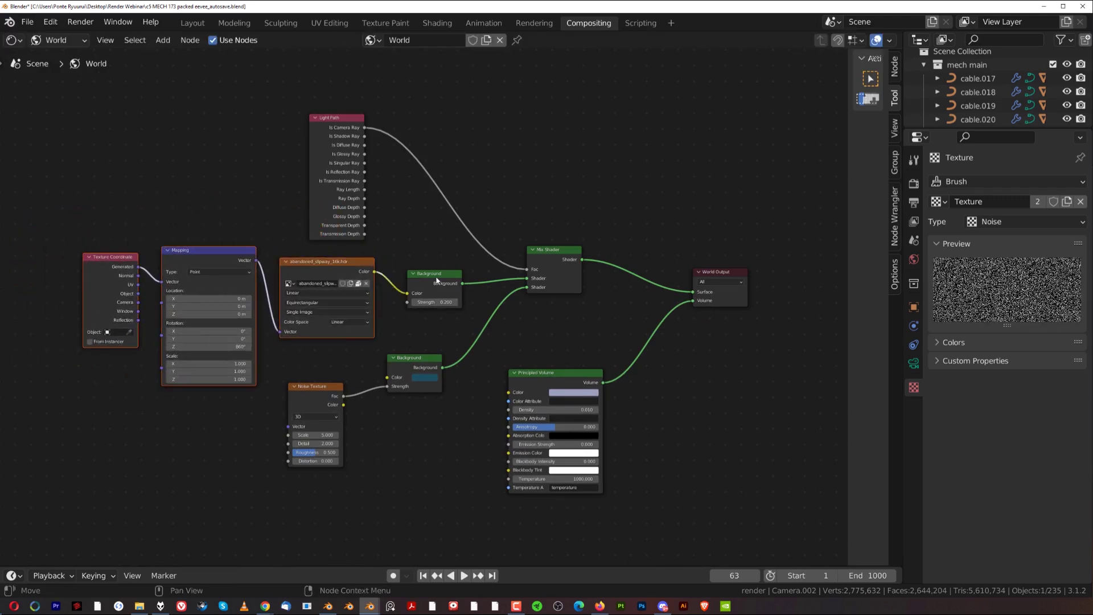
- Reposition both Background nodes, the Mix Shader and the Light Path node to tidy the world node tree
drag(438, 279, 428, 273)
drag(424, 354, 434, 332)
drag(554, 251, 550, 251)
drag(335, 127, 366, 133)
- Shift the World Output node slightly and move the Principled Volume node up closer to the Mix Shader
scroll(400, 139, up, 3)
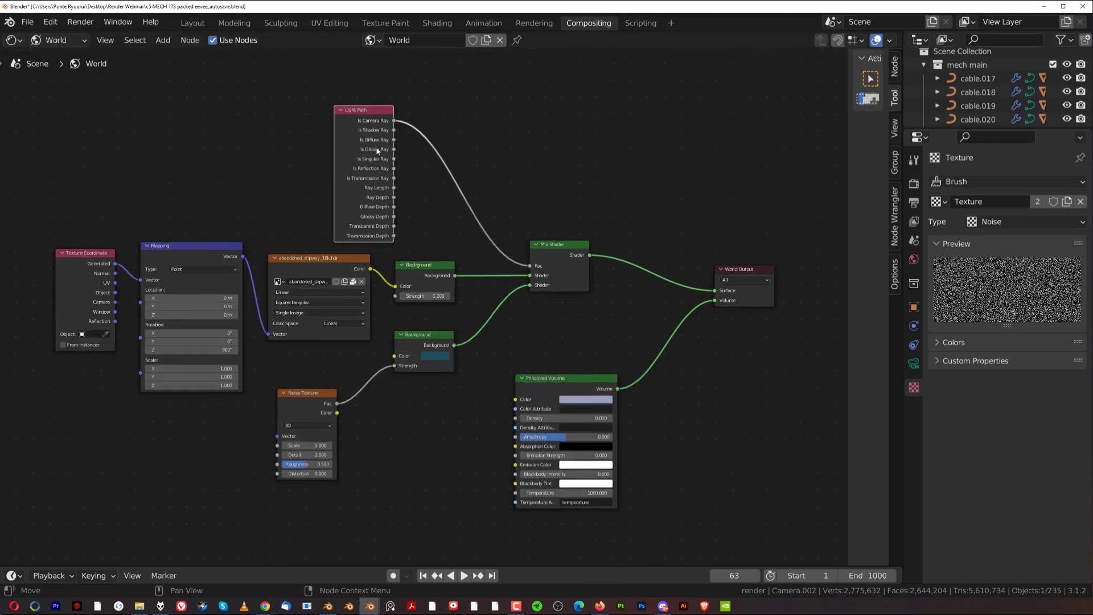
scroll(328, 203, down, 7)
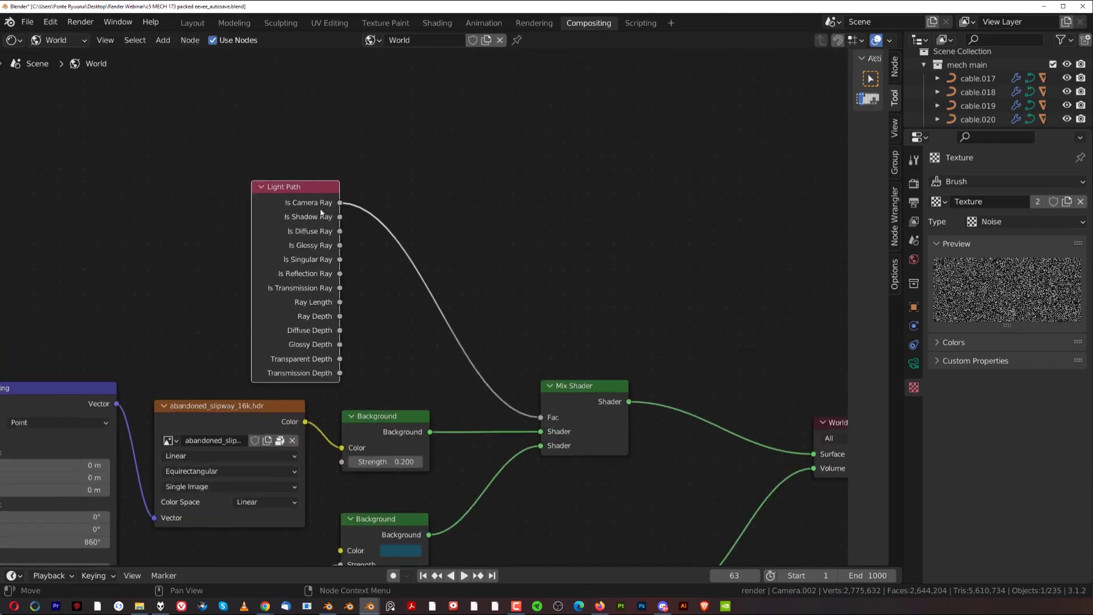
middle_drag(561, 399, 495, 279)
scroll(495, 278, up, 3)
drag(672, 258, 656, 243)
middle_drag(502, 286, 580, 262)
drag(567, 355, 552, 301)
- Examine the Principled Volume's colour, density and emission settings and the HSV colour of the Background node driven by the Noise Texture
scroll(549, 302, up, 2)
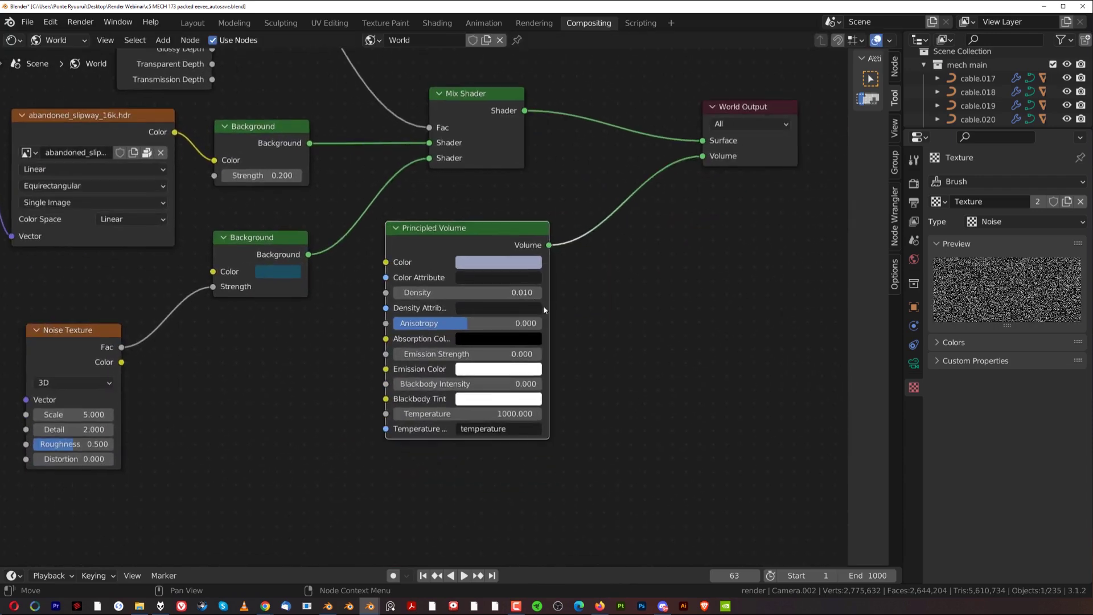
scroll(519, 297, up, 2)
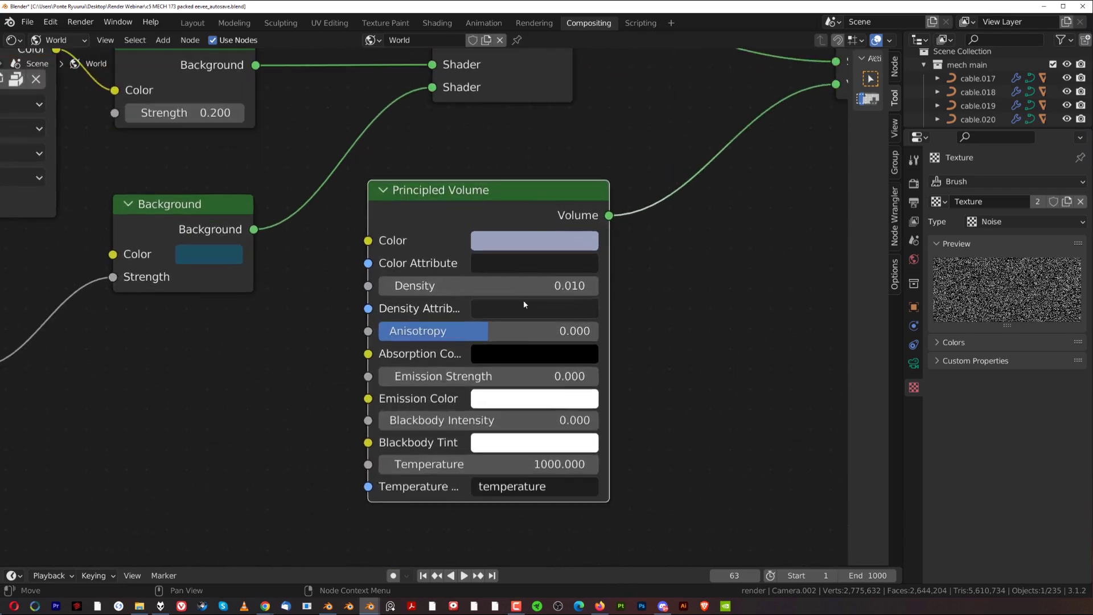
click(512, 246)
click(521, 399)
scroll(293, 333, down, 3)
middle_drag(299, 328, 436, 336)
scroll(435, 336, up, 2)
click(448, 298)
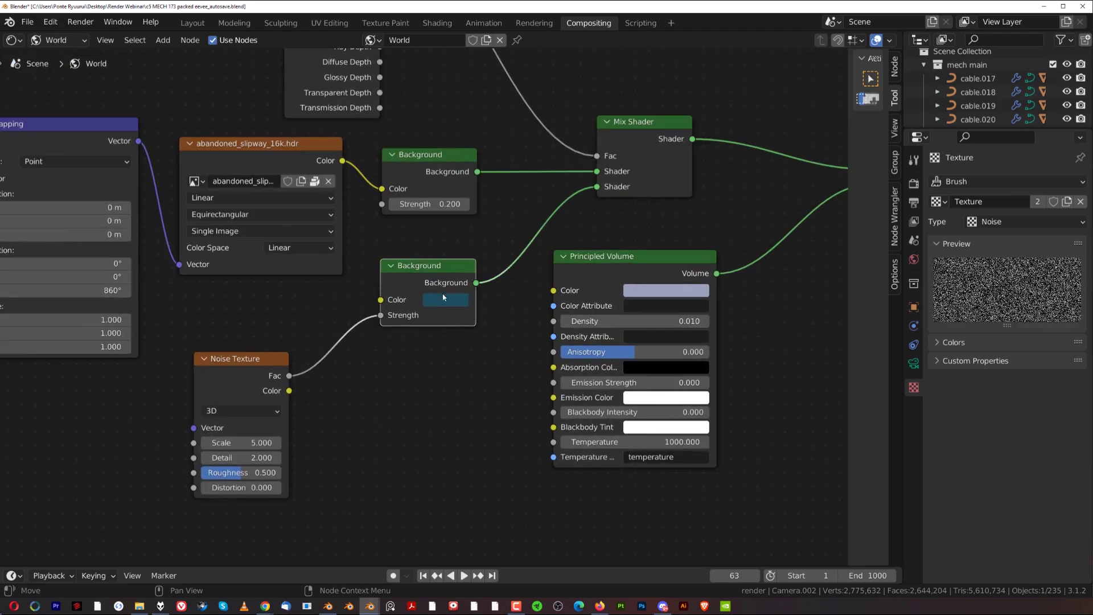
click(446, 300)
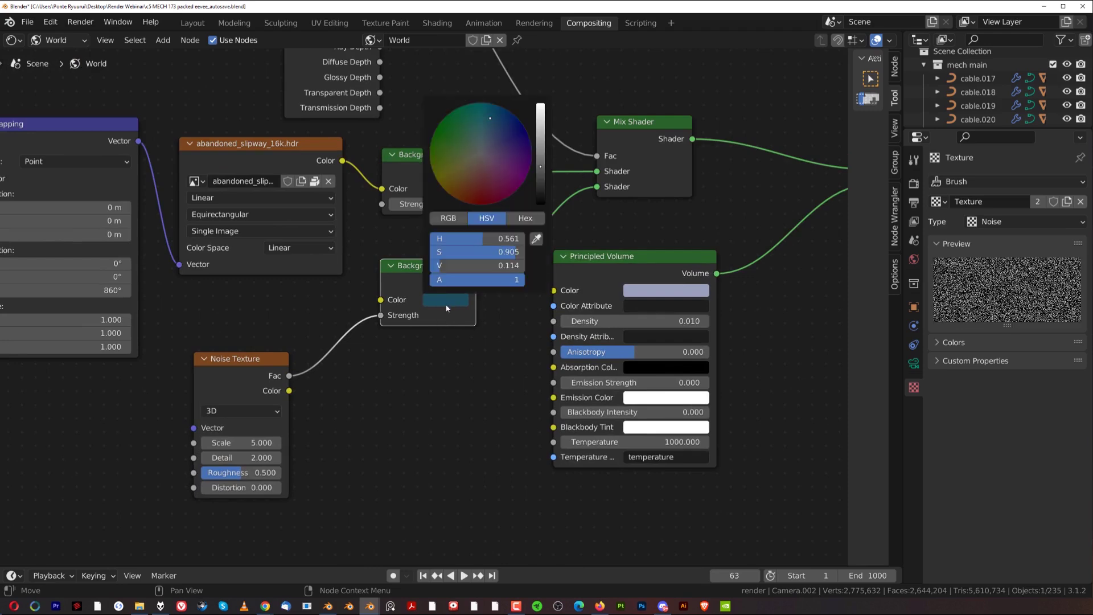
- Move the Noise Texture node closer to the lower Background node and frame the whole world node tree
drag(216, 360, 242, 352)
scroll(339, 301, down, 2)
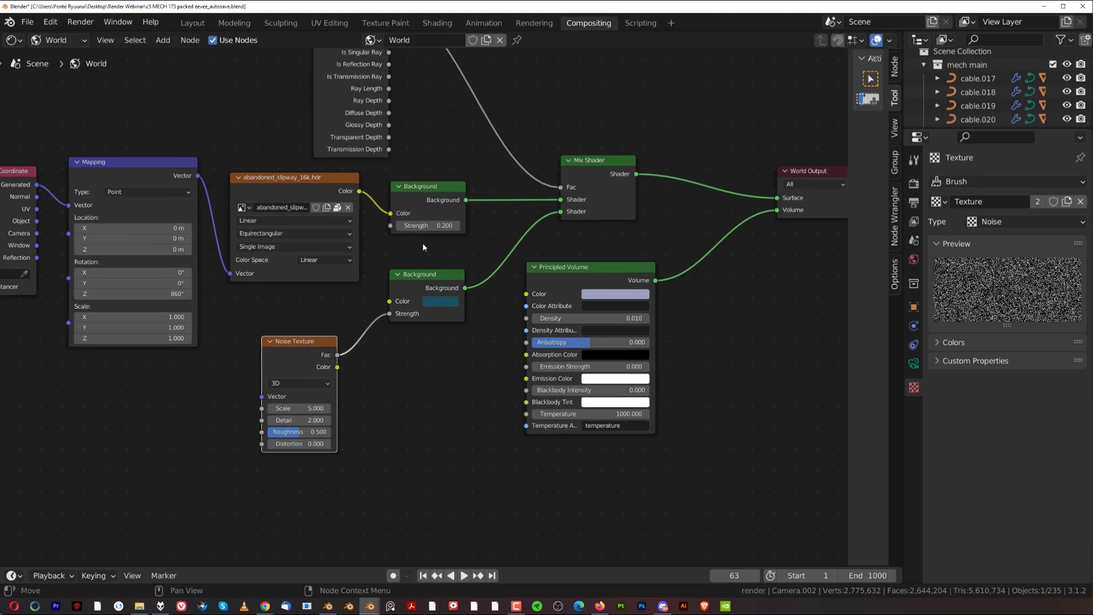
scroll(500, 255, down, 3)
middle_drag(493, 109, 500, 180)
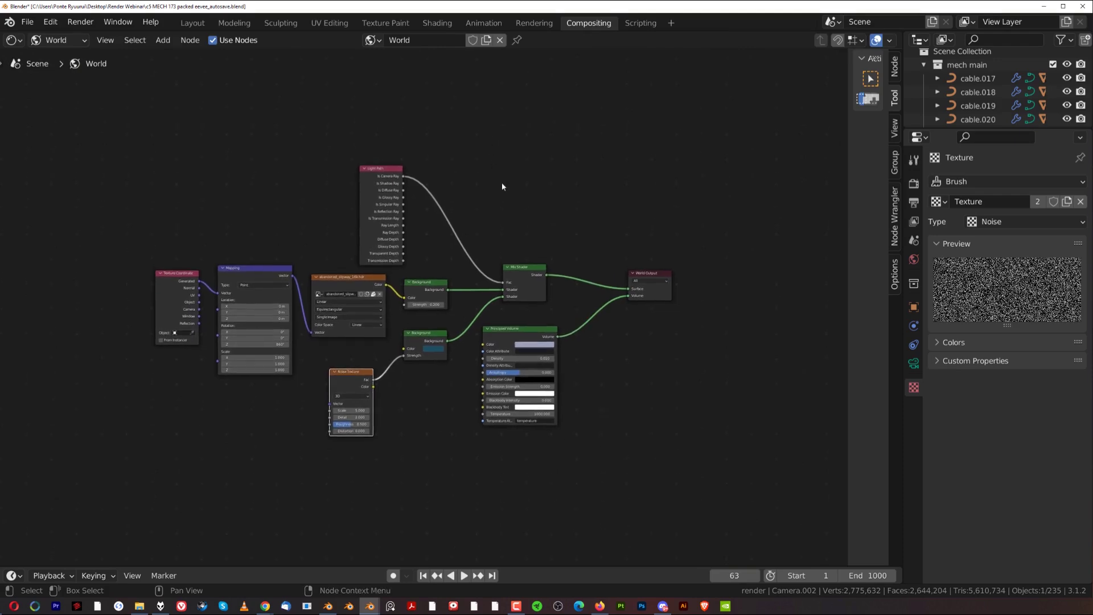
scroll(420, 408, up, 2)
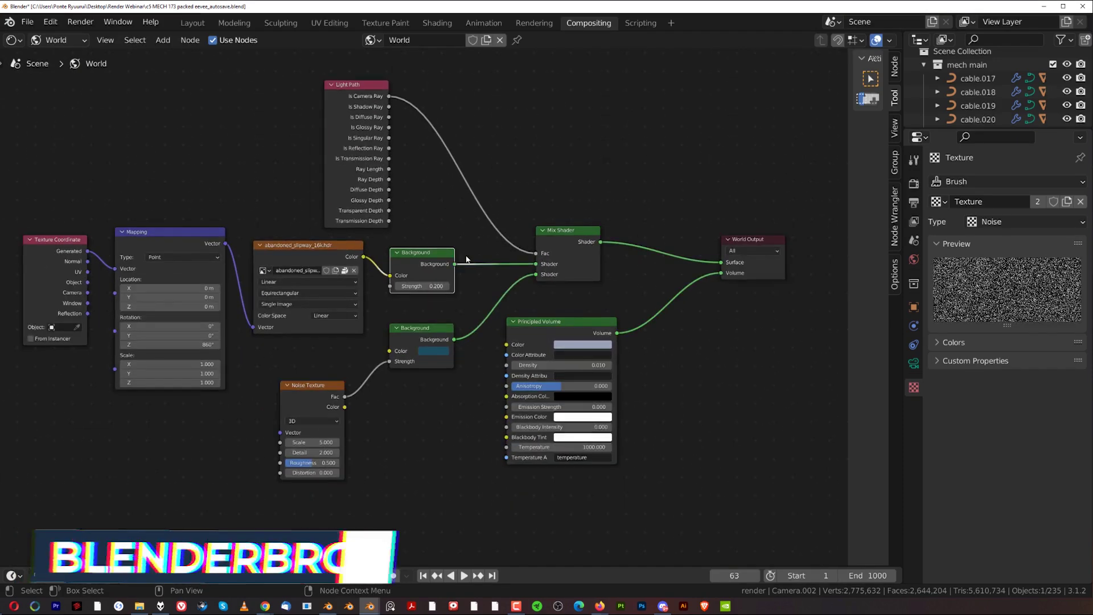